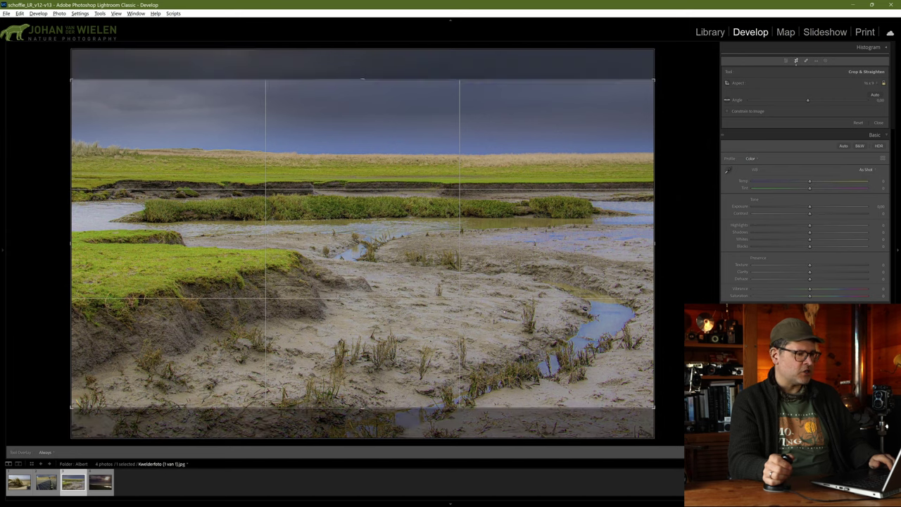
Adjust the panoramic crop of the salt marsh photo slightly and apply it.
drag(470, 311, 470, 312)
key(Return)
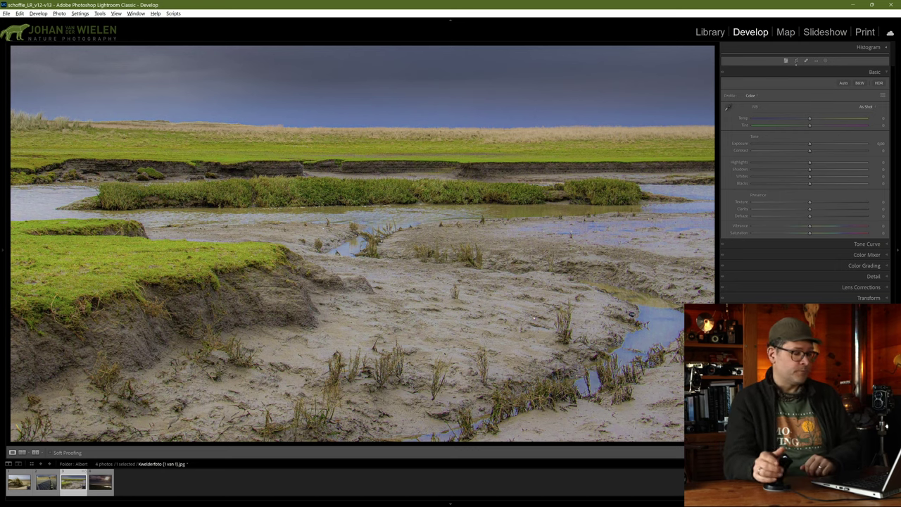
Open the fourth photo, the dark seascape with the low sun, and inspect it enlarged.
click(100, 482)
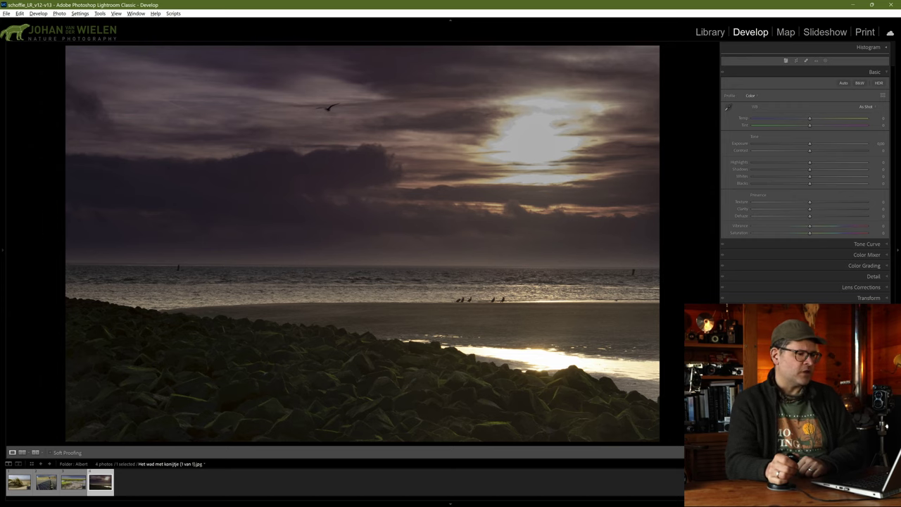
key(z)
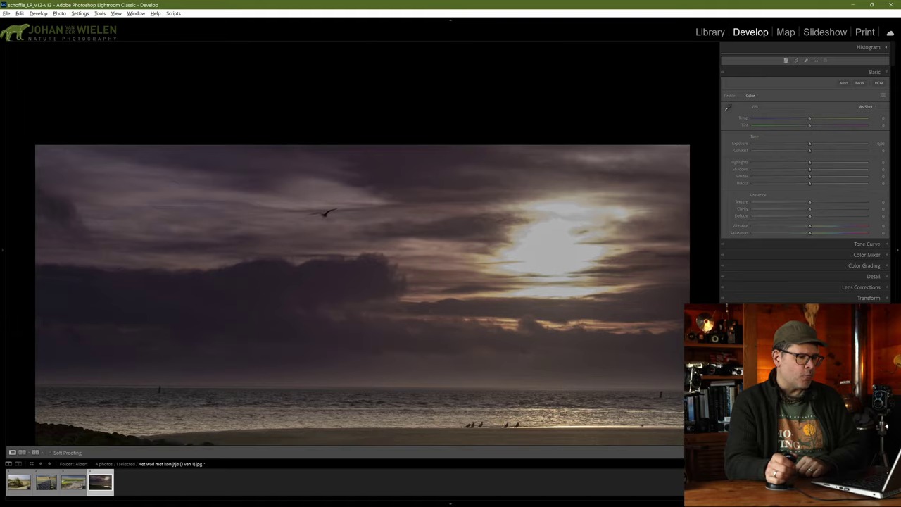
key(z)
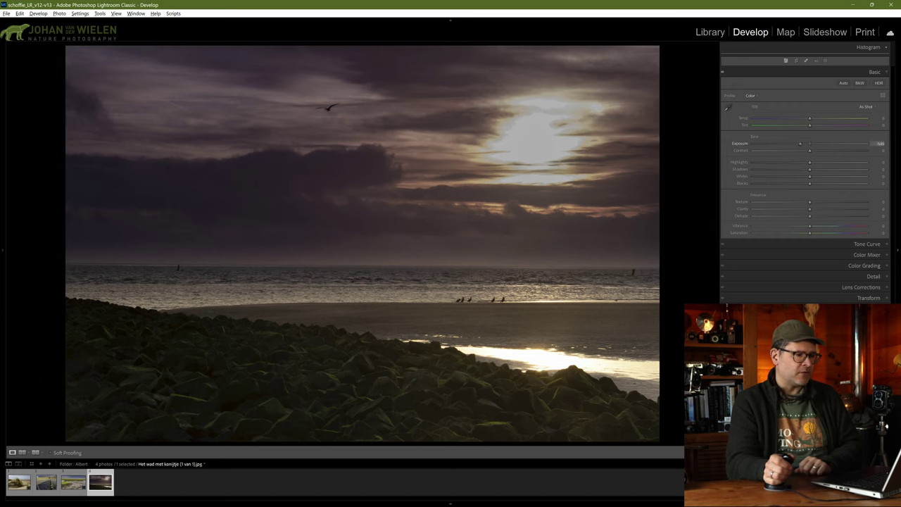
Try strongly lowering the seascape's exposure, and reset it to its default.
drag(800, 143, 775, 144)
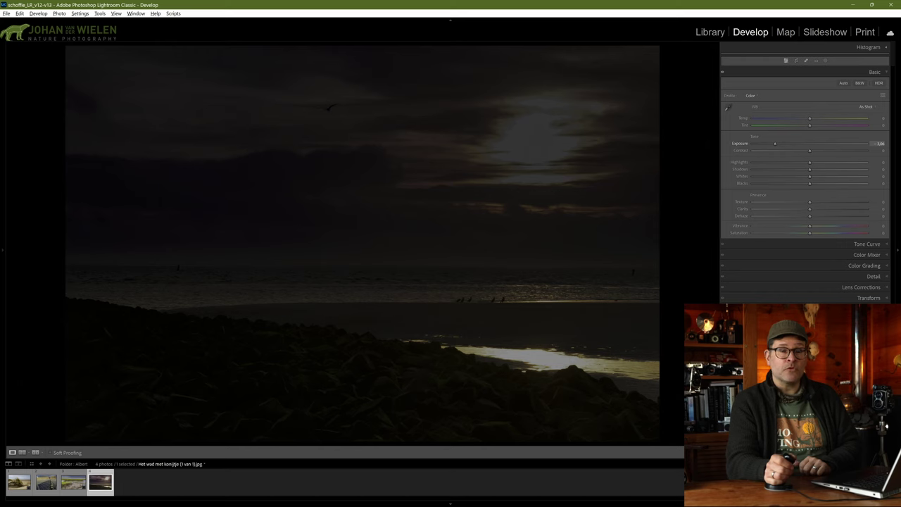
double_click(775, 144)
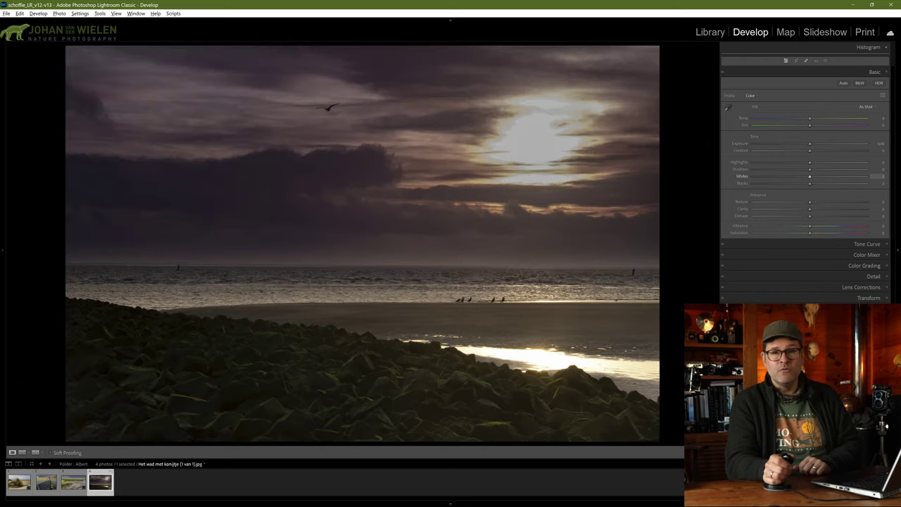
Raise the seascape's Whites to +99 and compare the brightness with the original, up close and in full view.
drag(828, 176, 862, 176)
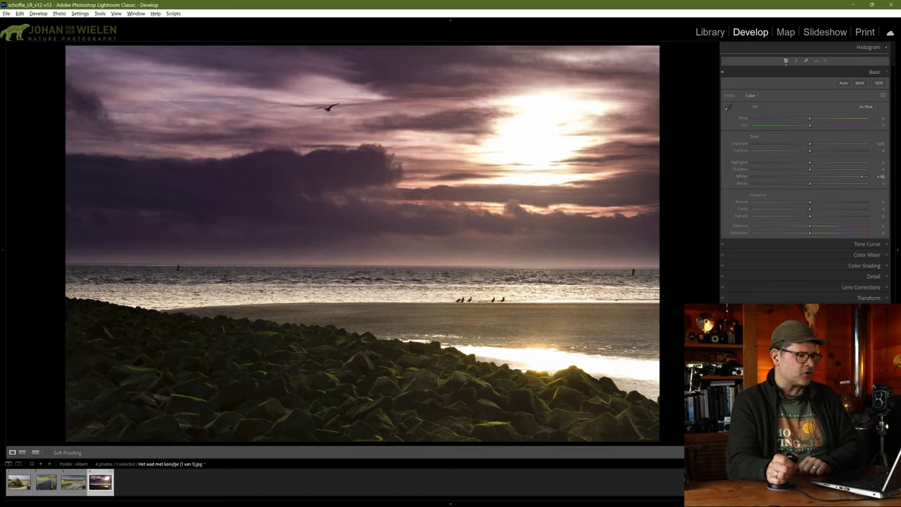
key(z)
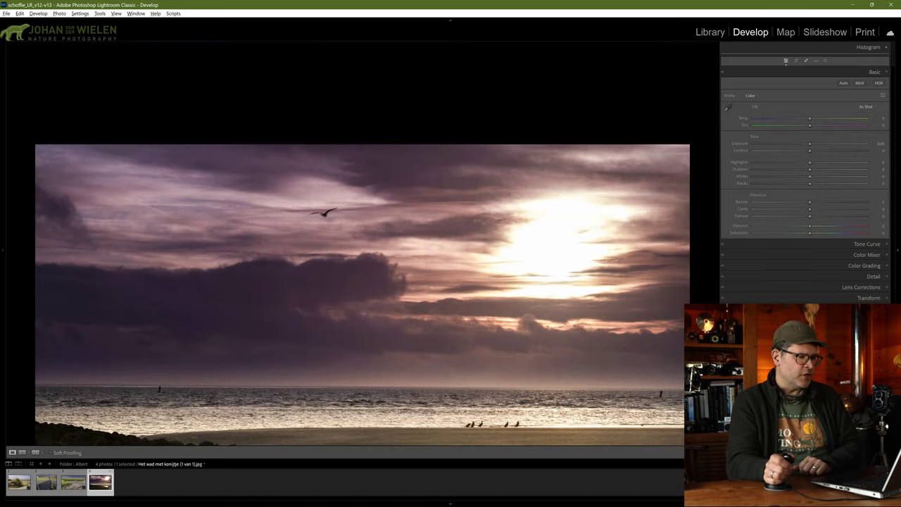
scroll(362, 294, down, 2)
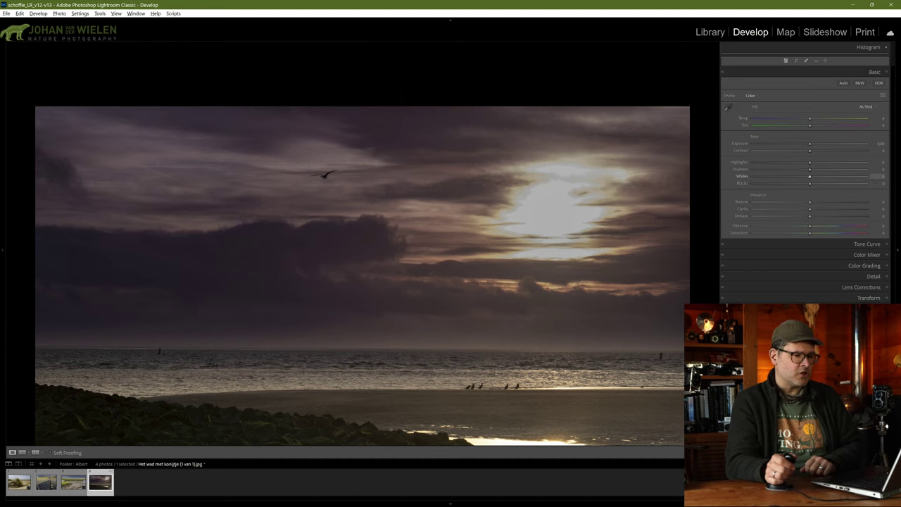
drag(833, 176, 866, 176)
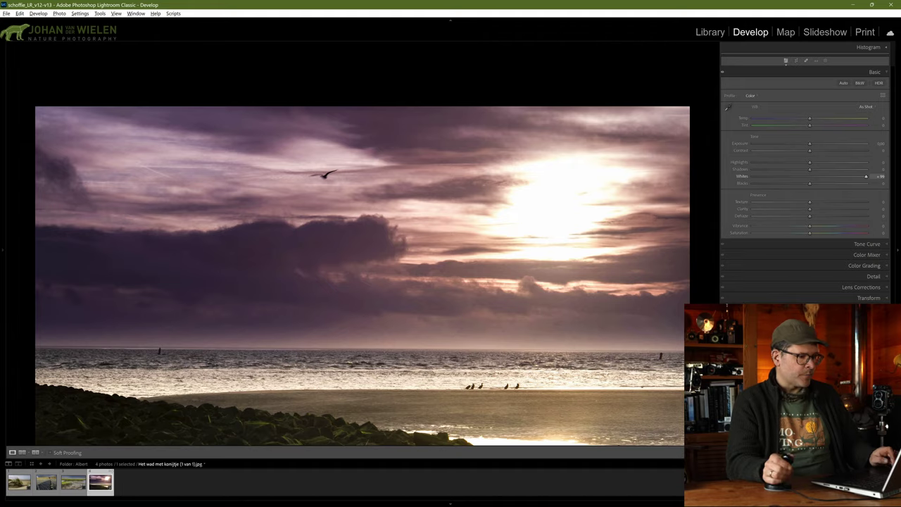
key(z)
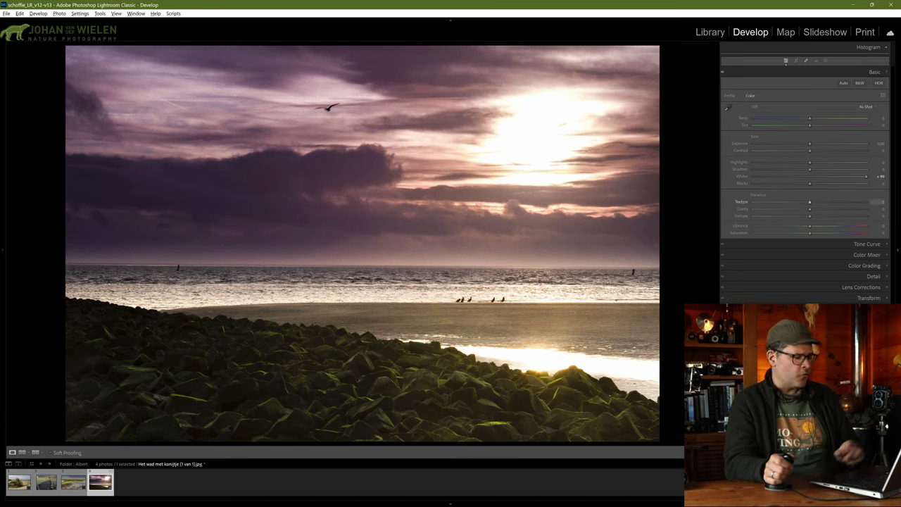
Mask the sky with a linear gradient ending at the horizon, warming its temperature slightly and shifting its tint toward green.
key(shift+w)
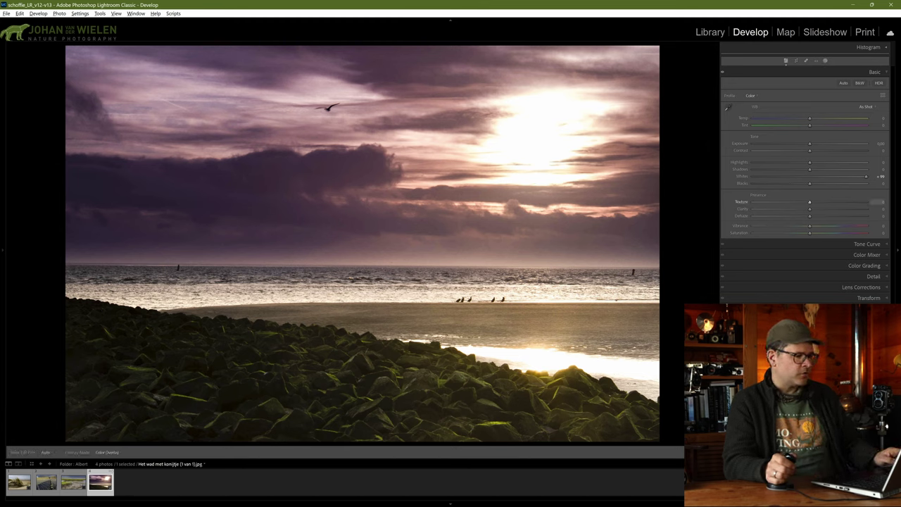
key(m)
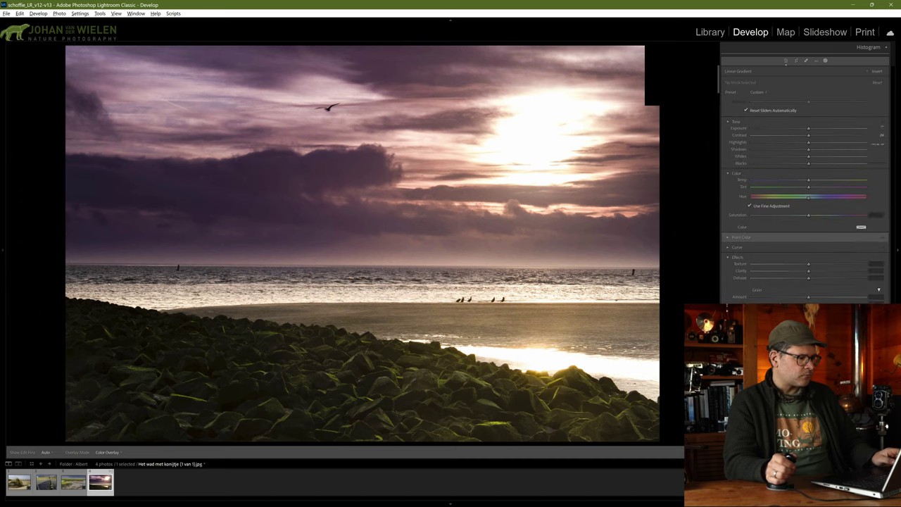
drag(422, 253, 422, 270)
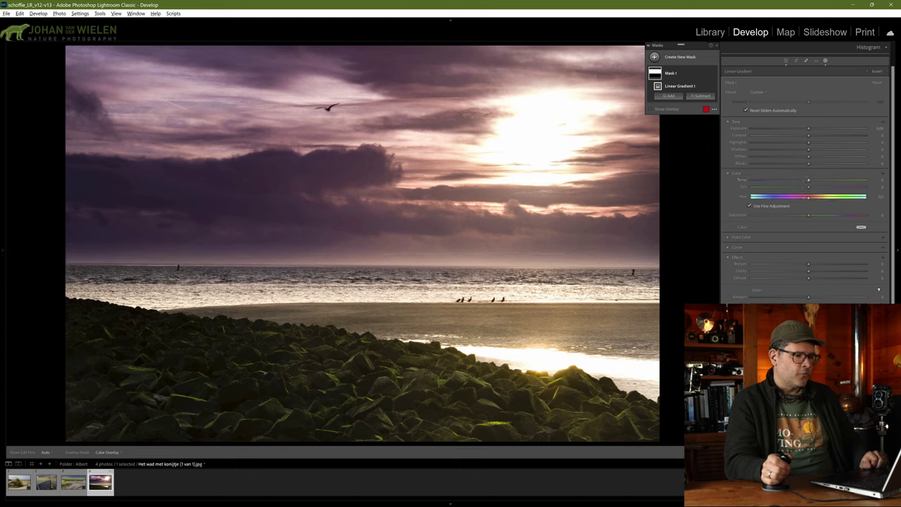
key(shift+w)
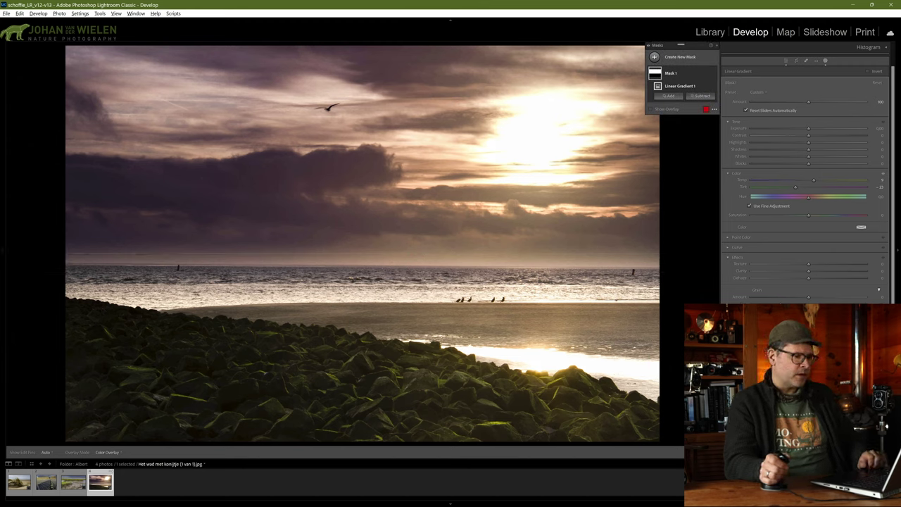
key(shift+w)
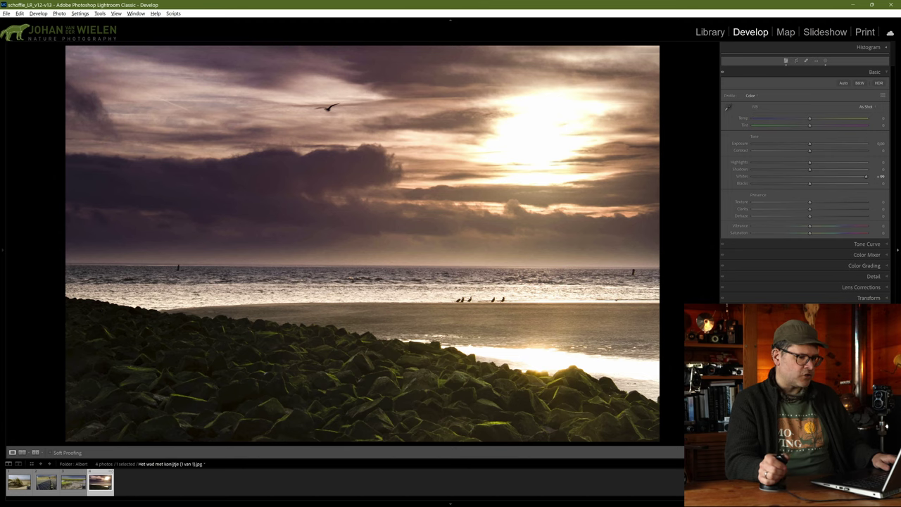
Hide the side panels and compare the original and edited seascape side by side.
key(Tab)
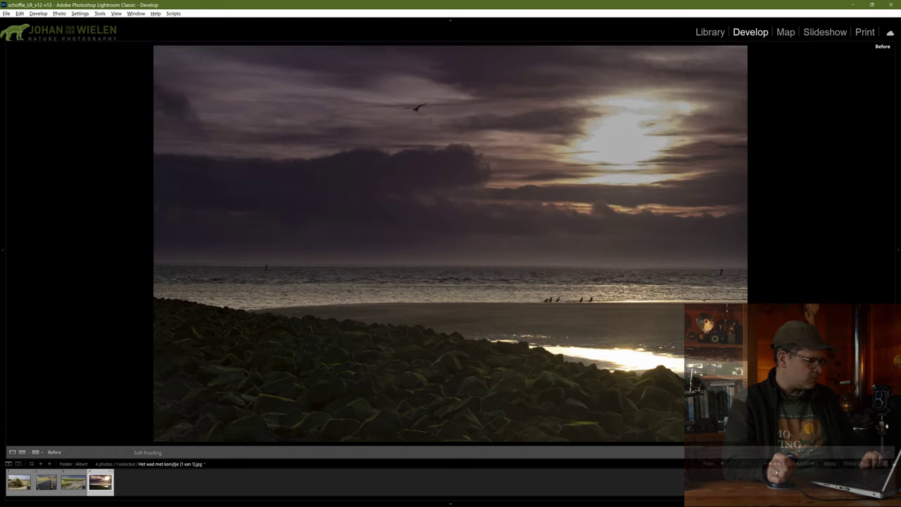
key(y)
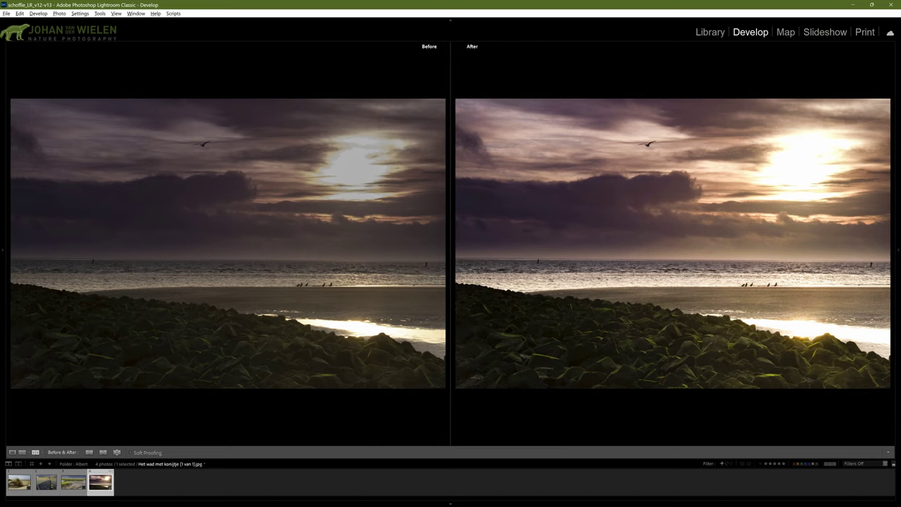
Return to the Library grid and open the next participant's folder under the online review folder, selecting its black-and-white beach photo.
key(g)
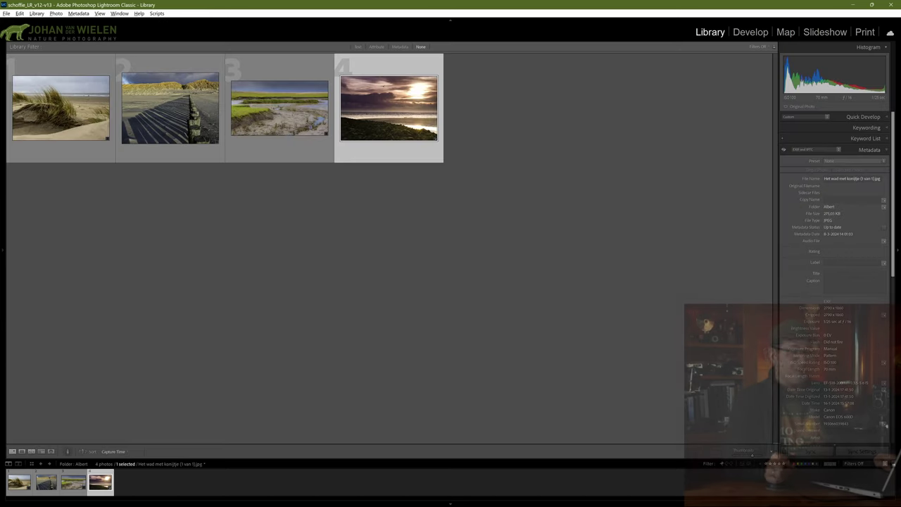
key(F7)
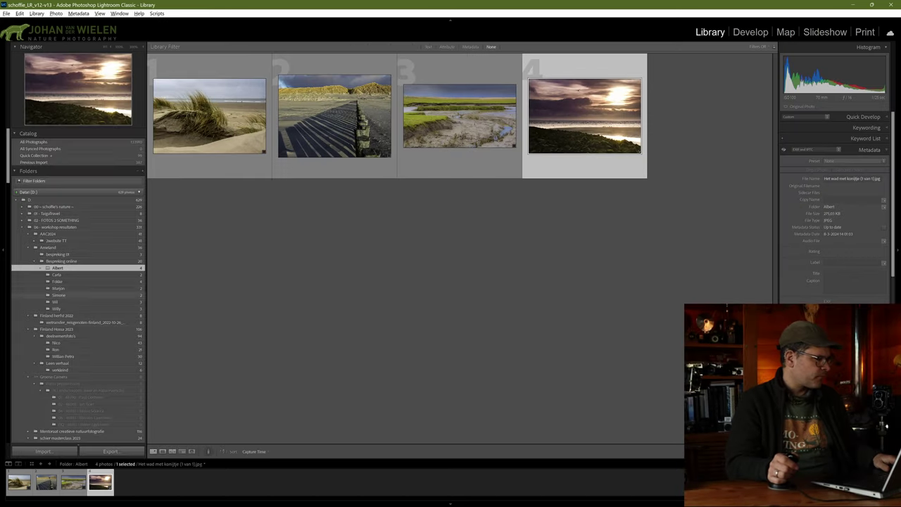
click(58, 274)
click(209, 116)
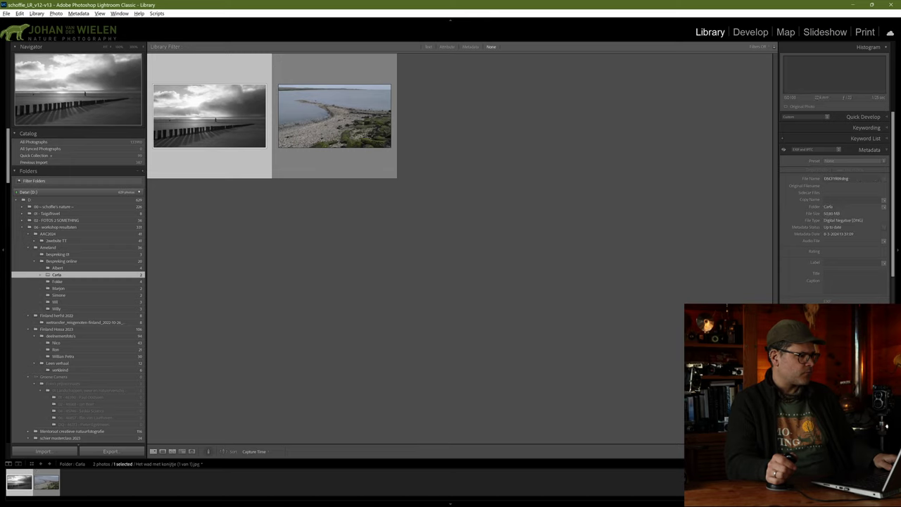
Hide the side panels, enlarge the grid thumbnails and clear the photo selection.
key(Tab)
key(equal)
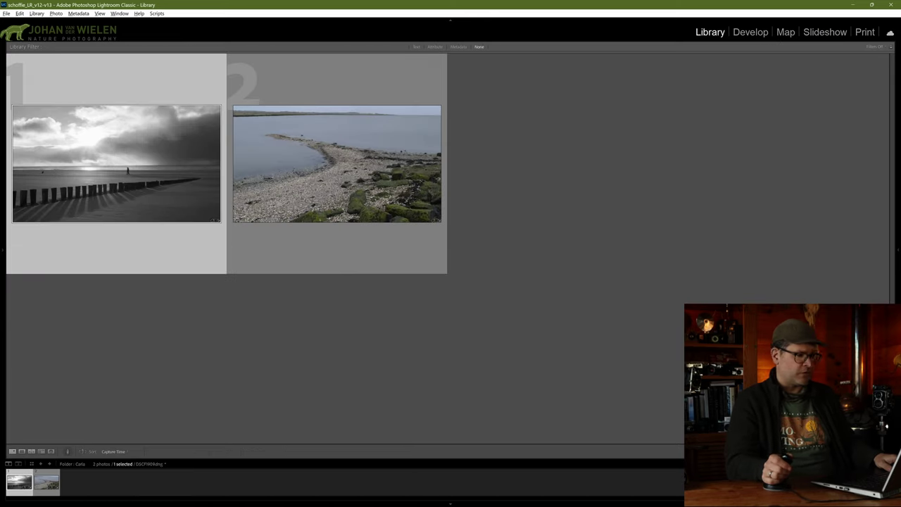
key(ctrl+d)
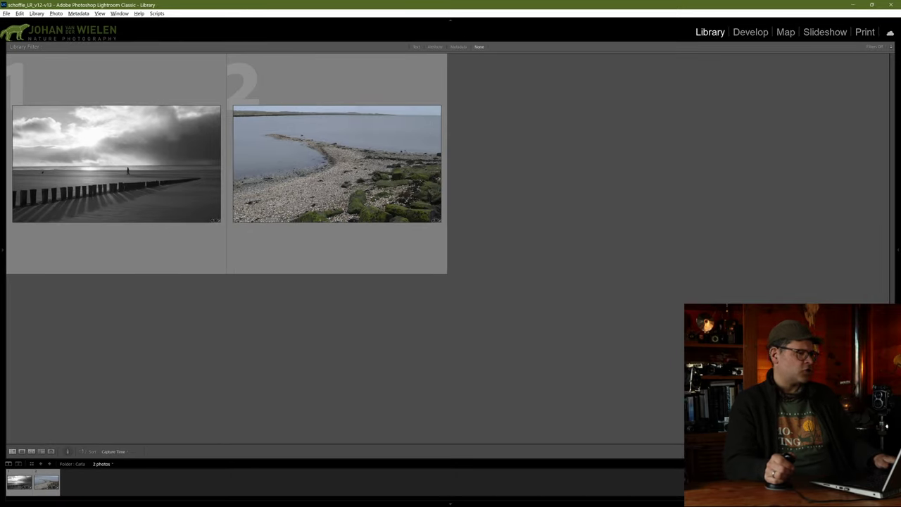
Open the black-and-white beach photo for developing in a single-image view with the presets and history panels hidden.
double_click(116, 164)
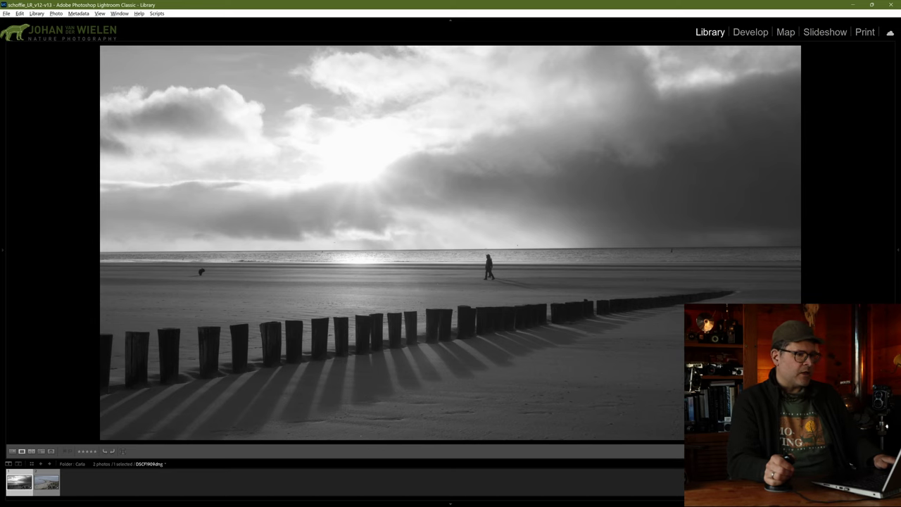
click(750, 32)
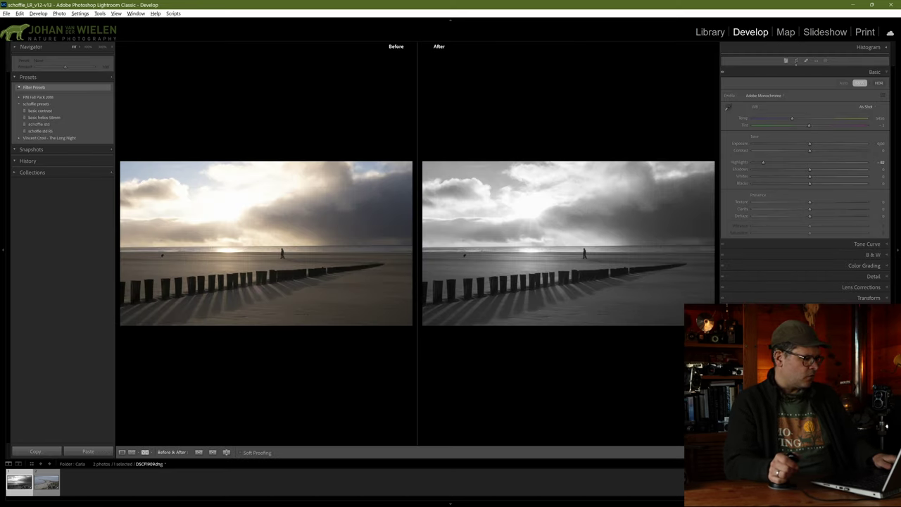
key(y)
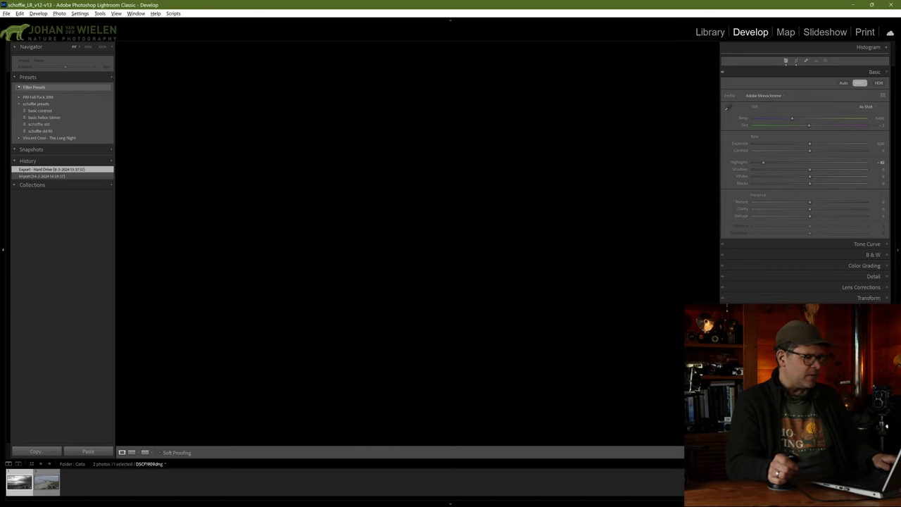
key(F7)
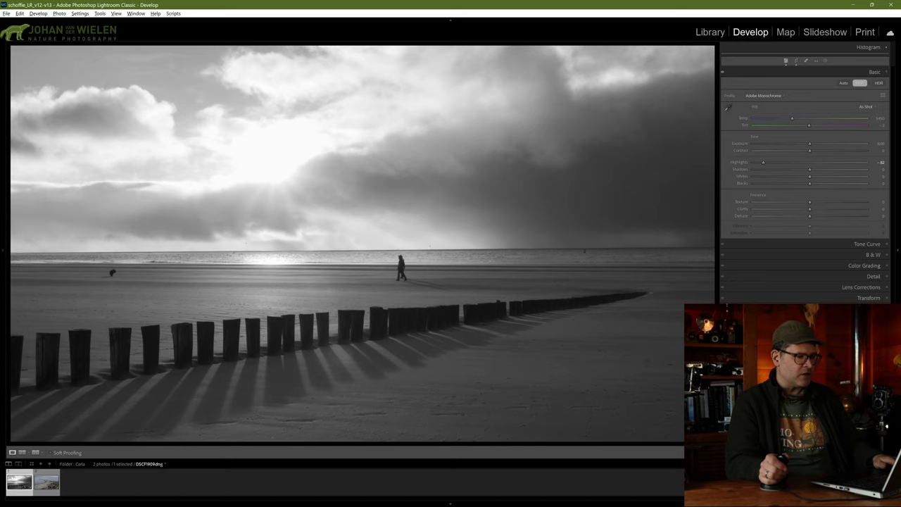
Try removing the black-and-white beach photo's edits to see the colour original, and undo that change.
key(v)
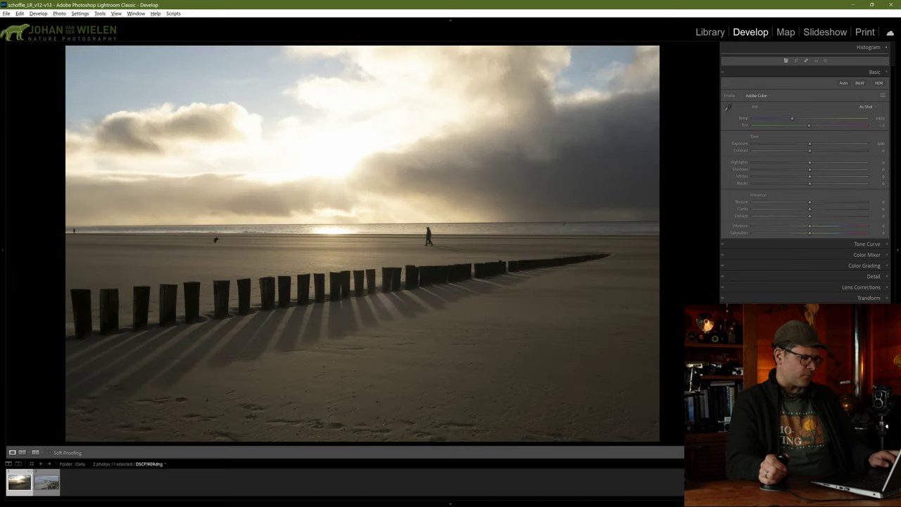
key(ctrl+z)
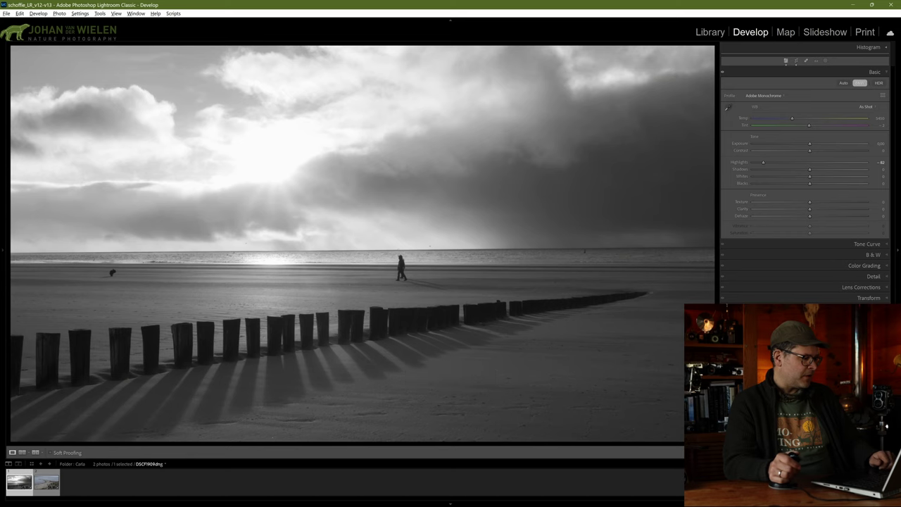
Create a virtual copy of the black-and-white beach photo and reset all its develop settings.
right_click(21, 483)
click(57, 377)
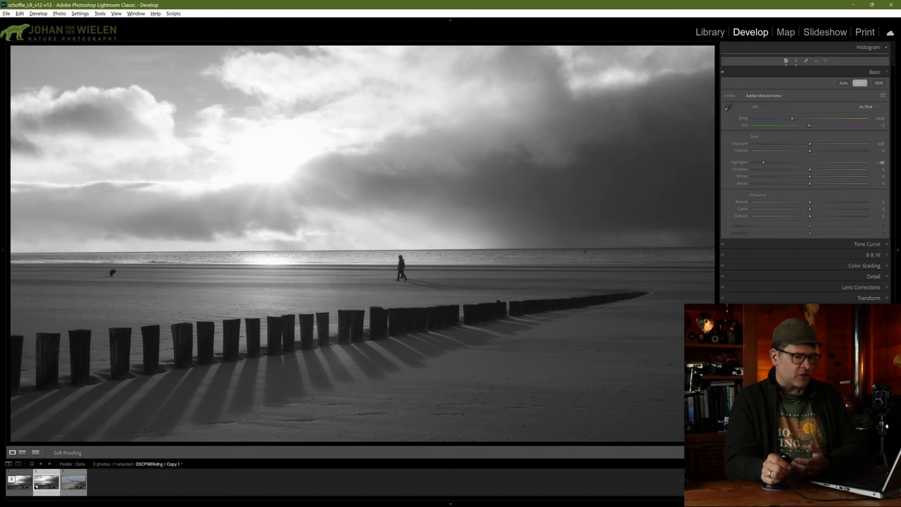
key(ctrl+shift+r)
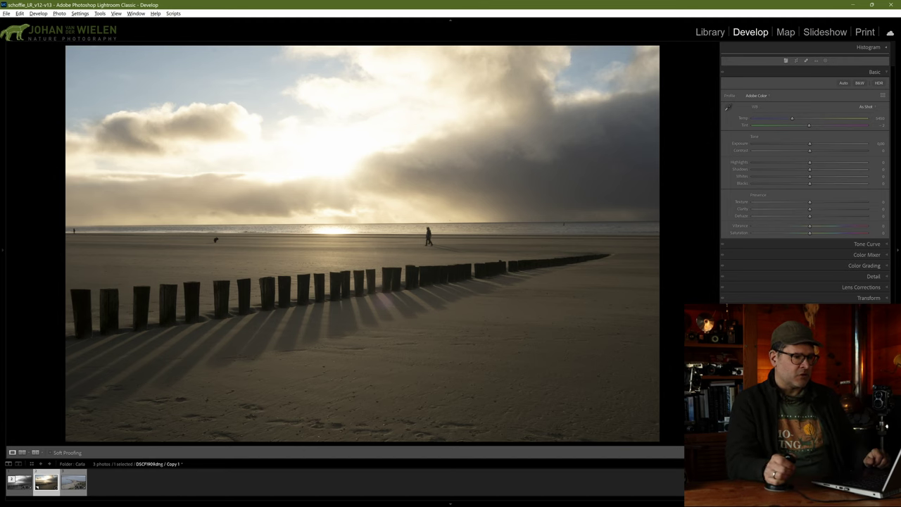
Set the colour copy's Highlights to about -49, Contrast to +47 and Shadows to about +69.
drag(809, 162, 783, 162)
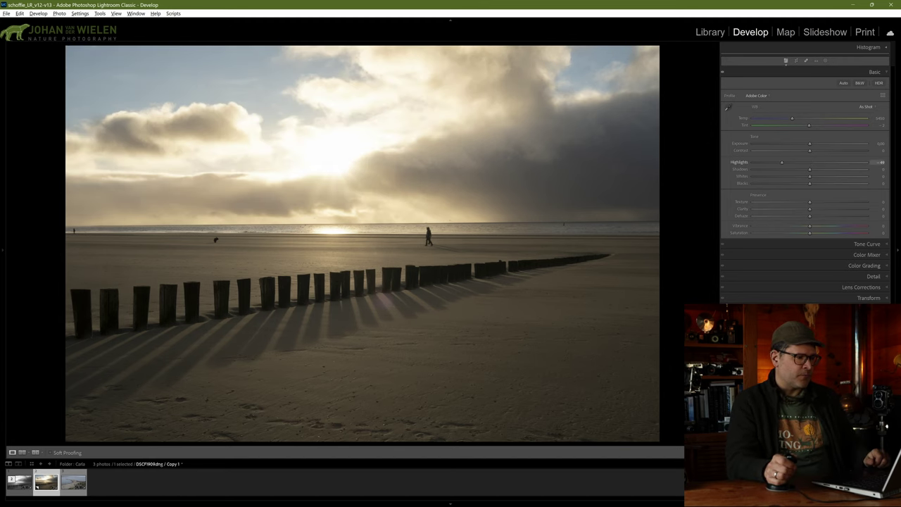
drag(809, 149, 851, 169)
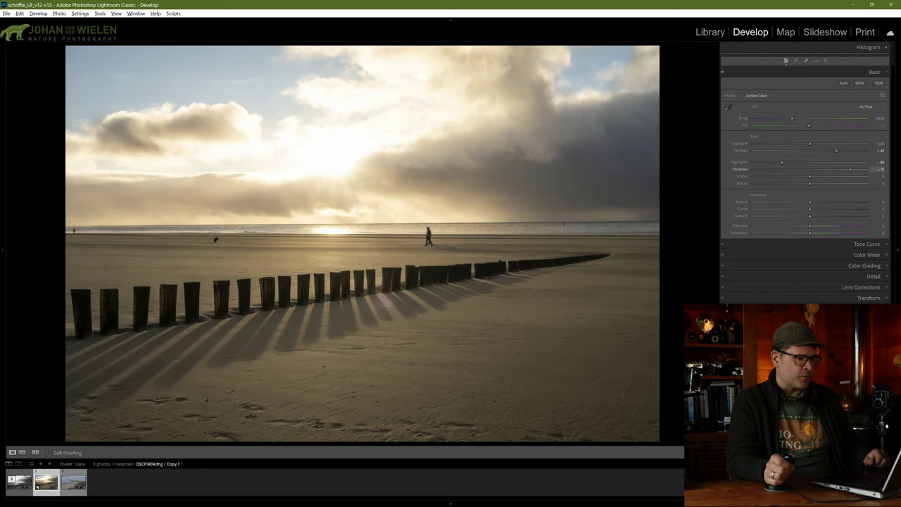
Crop the colour beach copy to a 16 x 9 aspect ratio, keeping the full row of wooden posts.
key(r)
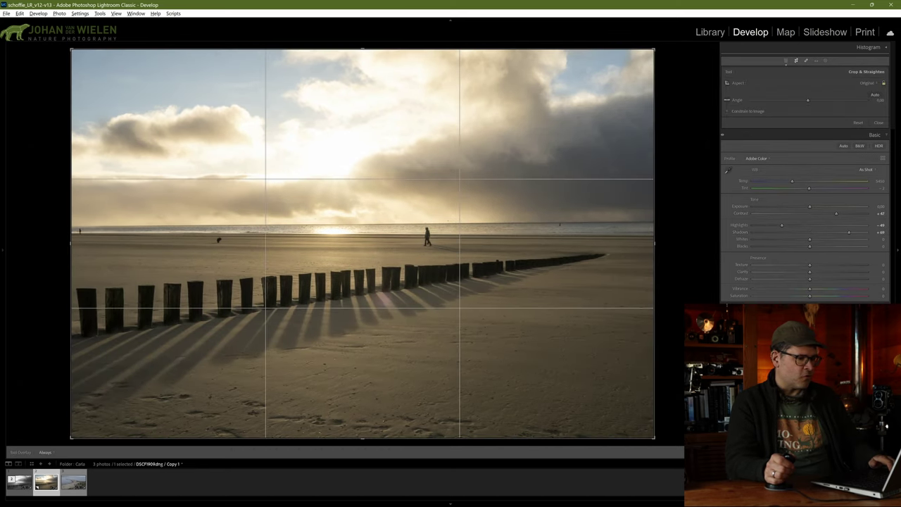
click(866, 83)
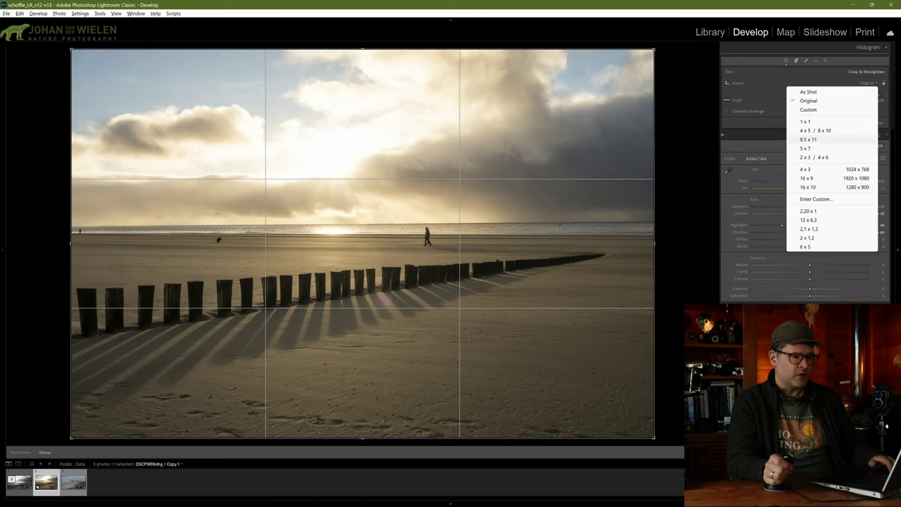
click(807, 178)
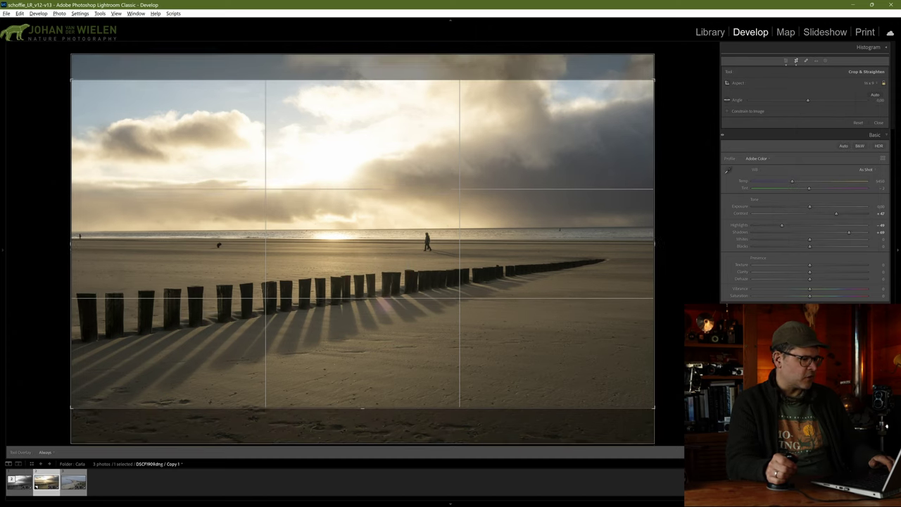
mouse_move(363, 243)
mouse_down()
mouse_move(362, 225)
mouse_move(363, 245)
mouse_up()
key(Return)
Compare the original black-and-white beach photo with the cropped colour copy.
key(Left)
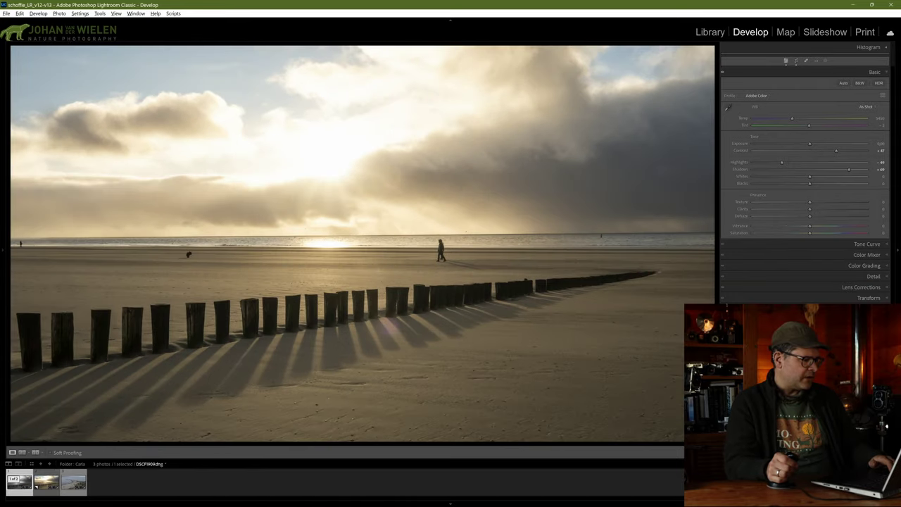
key(v)
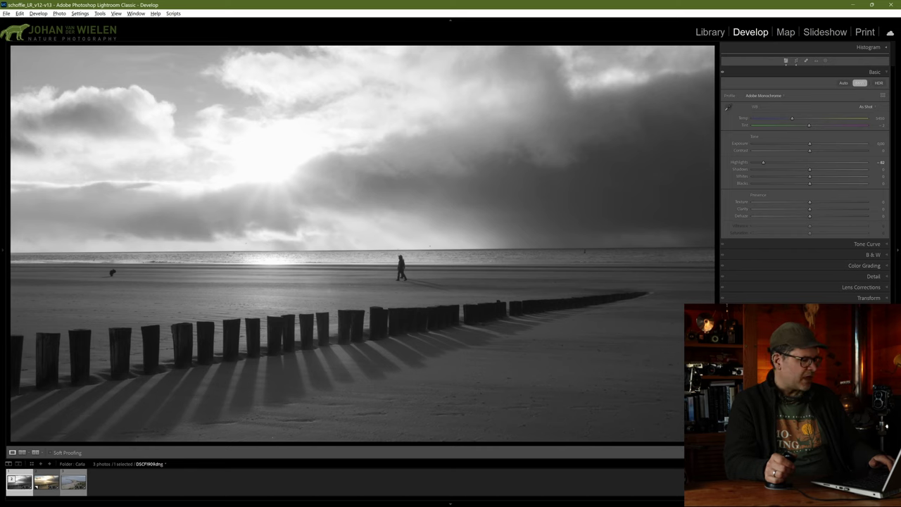
click(46, 483)
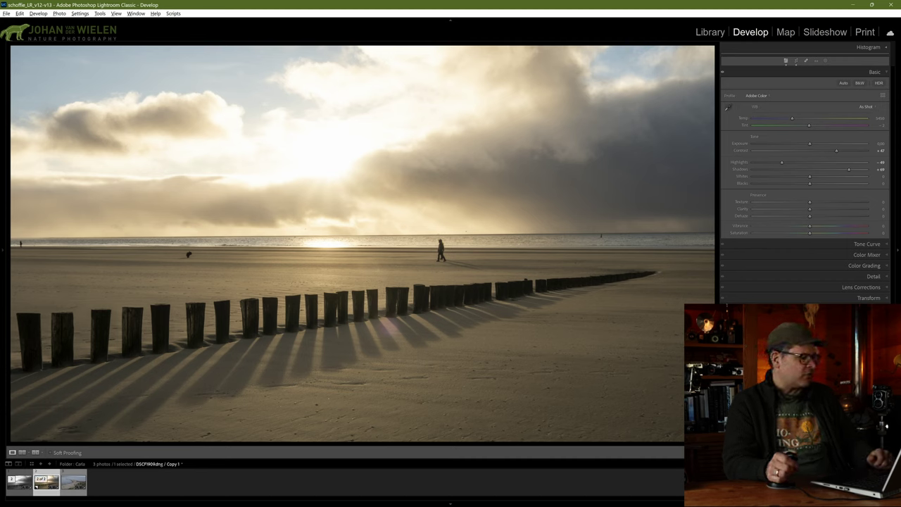
Create a second virtual copy from the cropped colour beach photo.
right_click(47, 492)
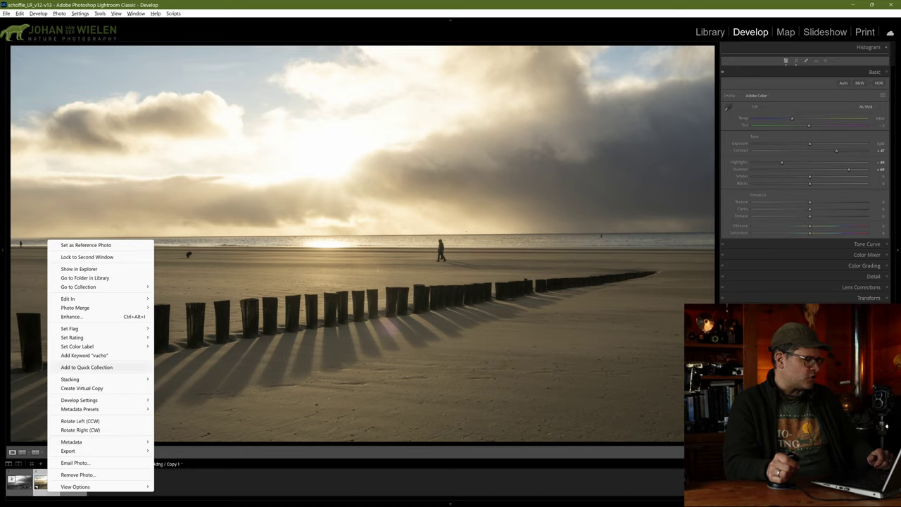
click(100, 388)
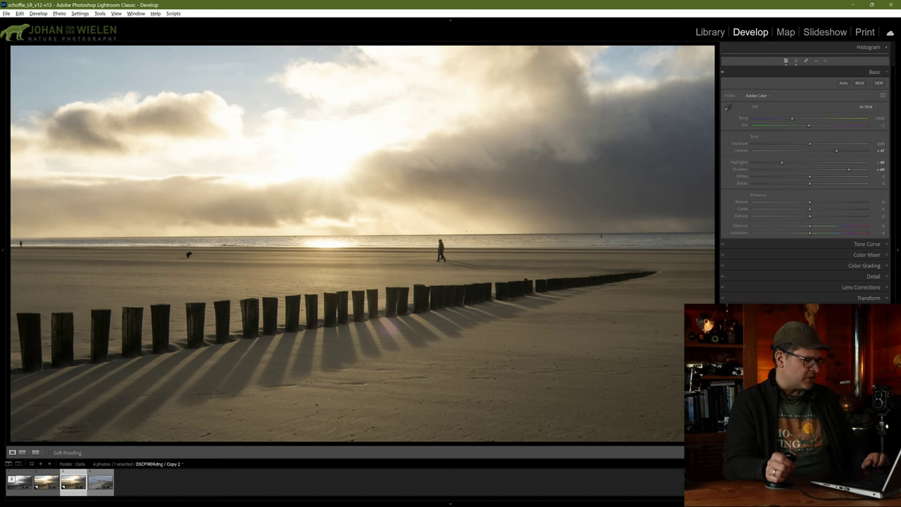
click(184, 355)
drag(184, 355, 246, 257)
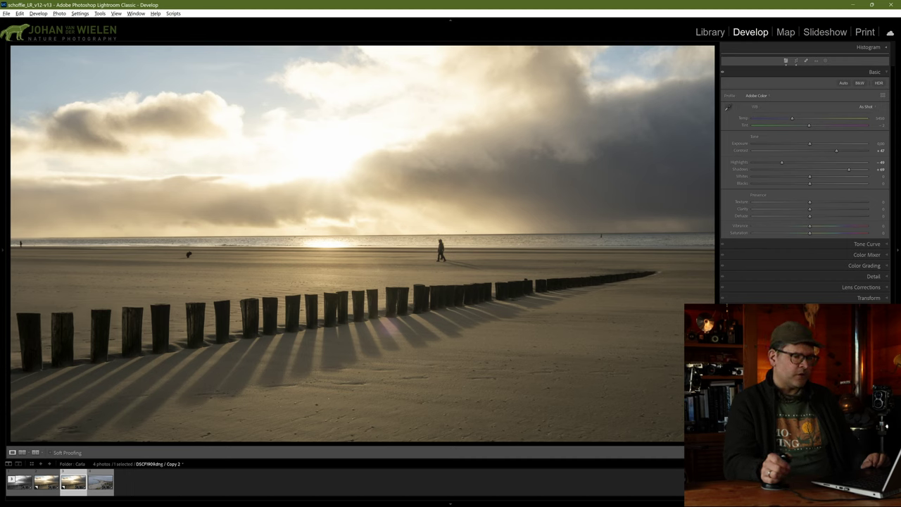
Reset the new copy's Contrast, Highlights and Shadows, and convert it to black and white.
double_click(740, 150)
double_click(738, 162)
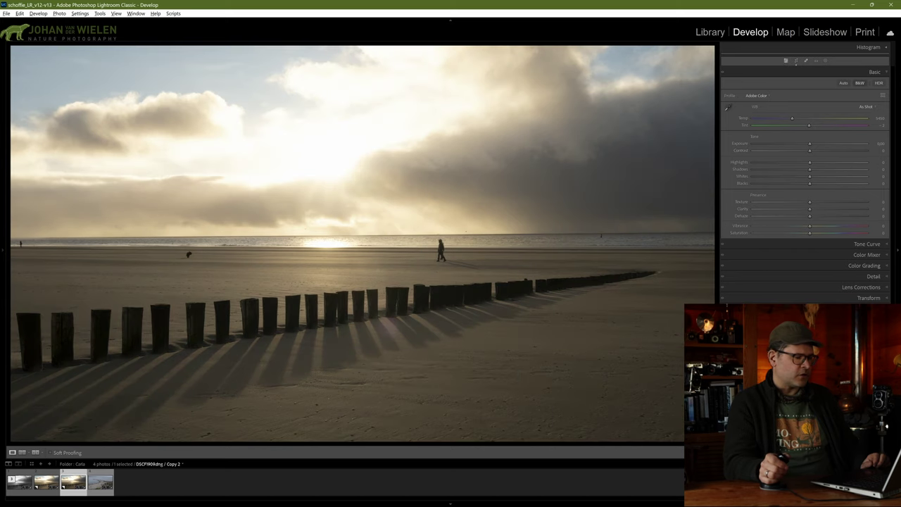
key(v)
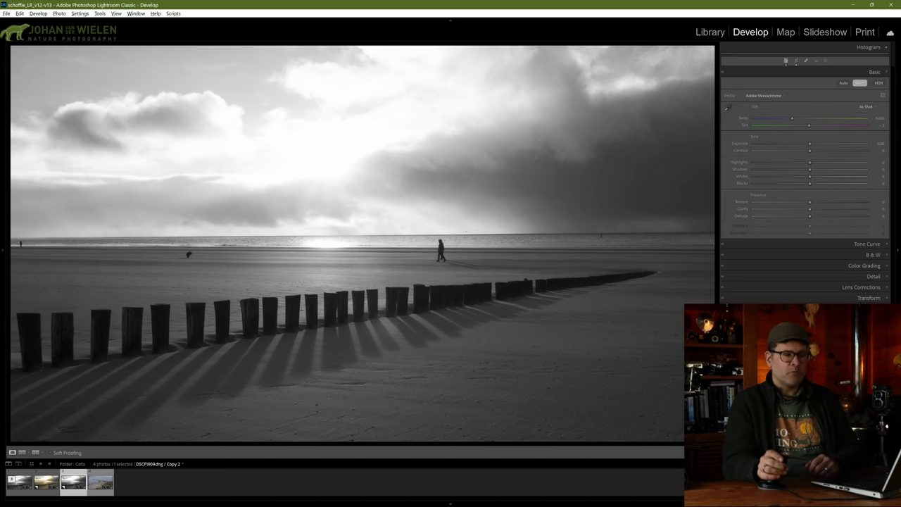
In the black-and-white mix, set Green to -100, Aqua to about -90 and Blue to about -63.
click(873, 254)
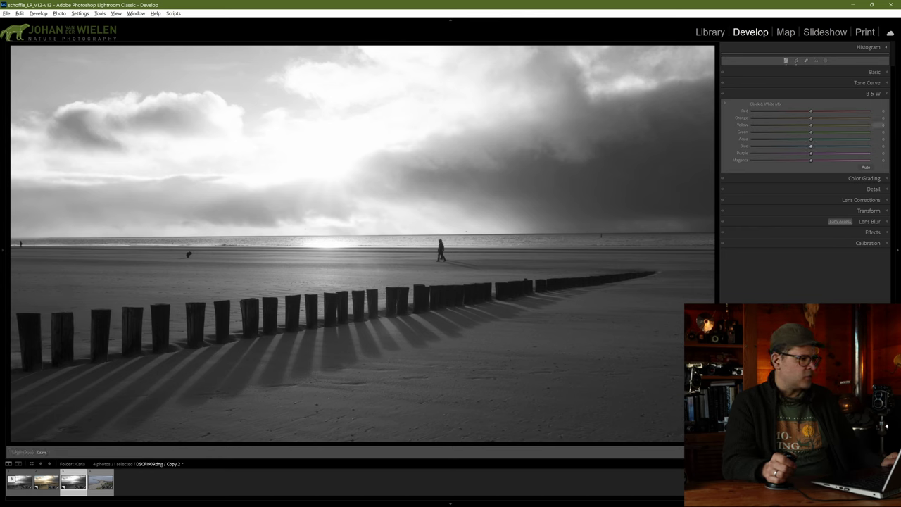
drag(799, 146, 774, 131)
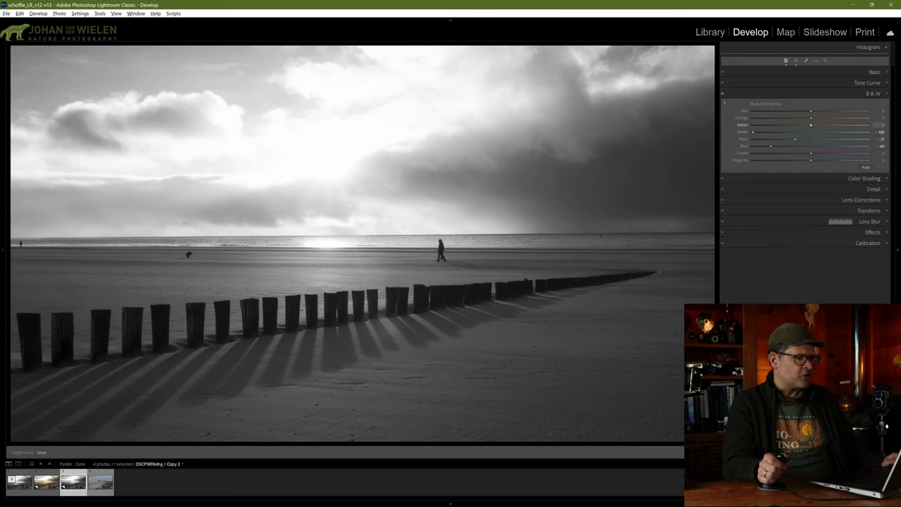
drag(796, 138, 774, 146)
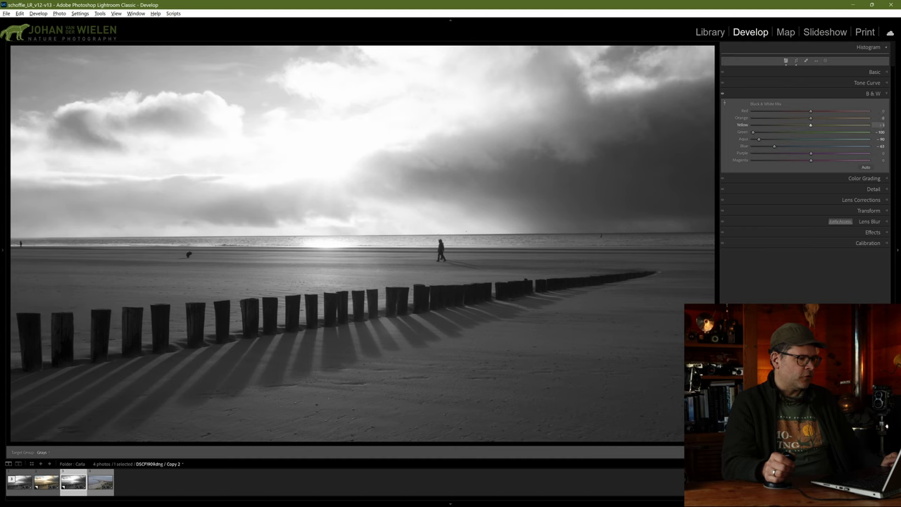
Try strongly darkening the yellow and orange tones in the sky, and settle on Yellow +9 and Orange -2.
key(Down)
key(Down)
key(Down)
key(Down)
key(Down)
key(Down)
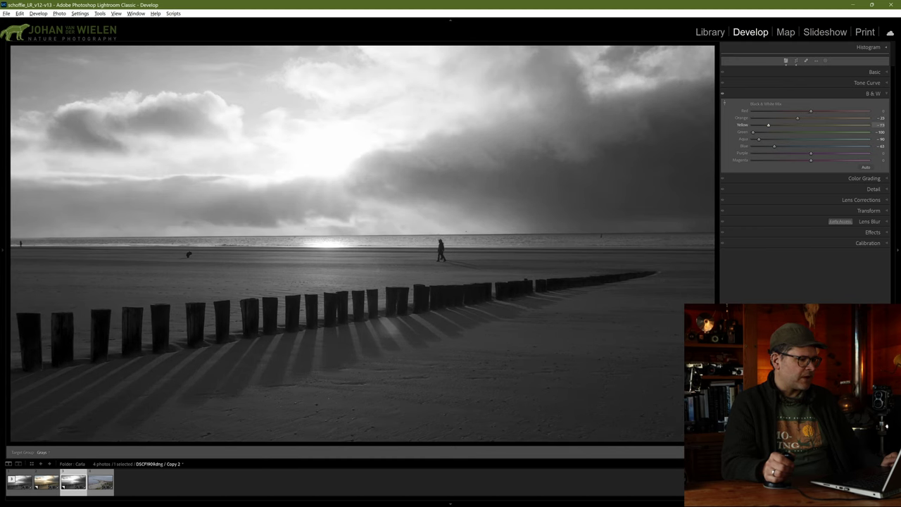
key(Down)
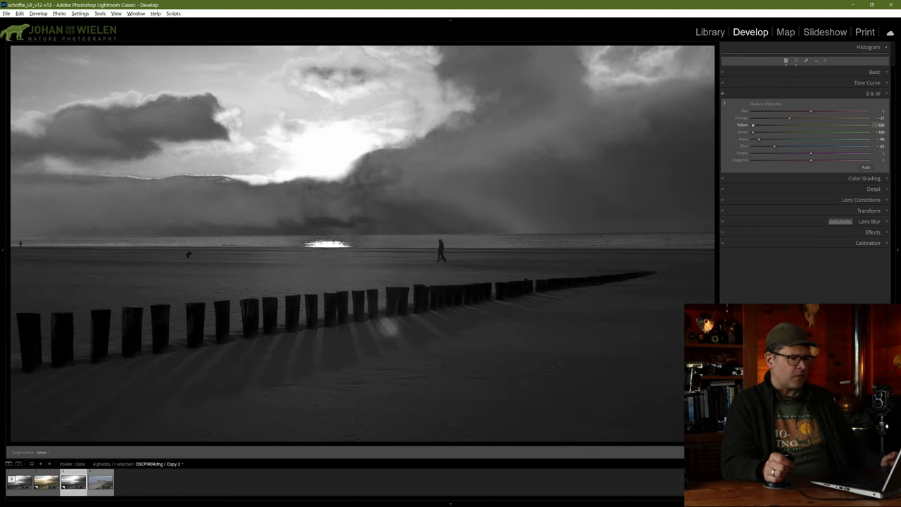
key(Up)
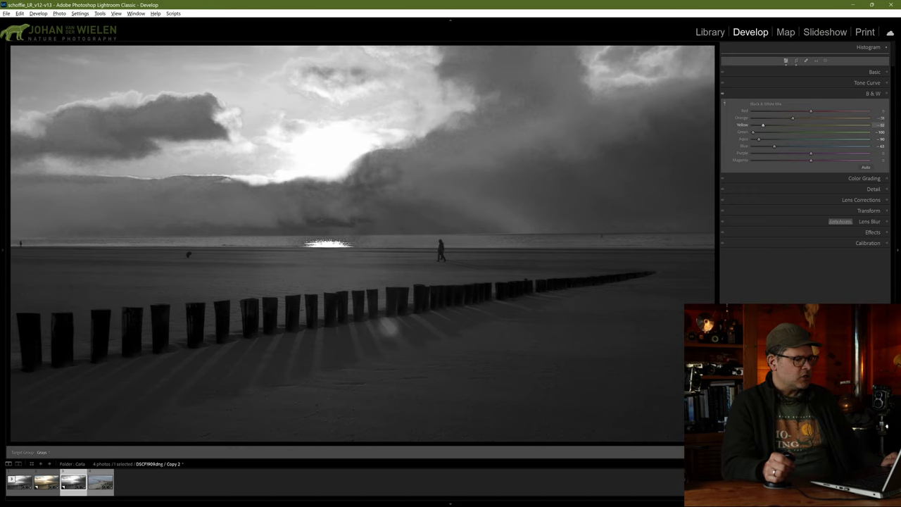
drag(317, 188, 316, 179)
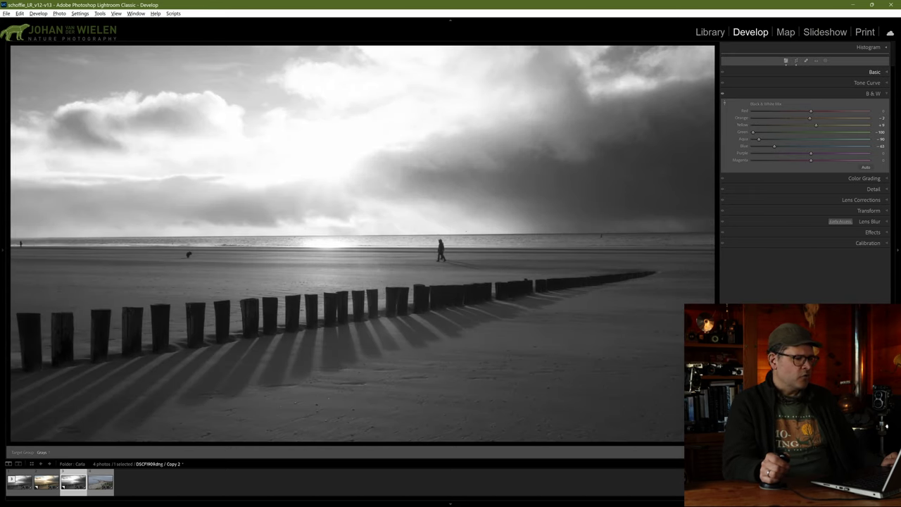
Set the new copy's Highlights to about -86, and try a darker Exposure before resetting it.
click(874, 72)
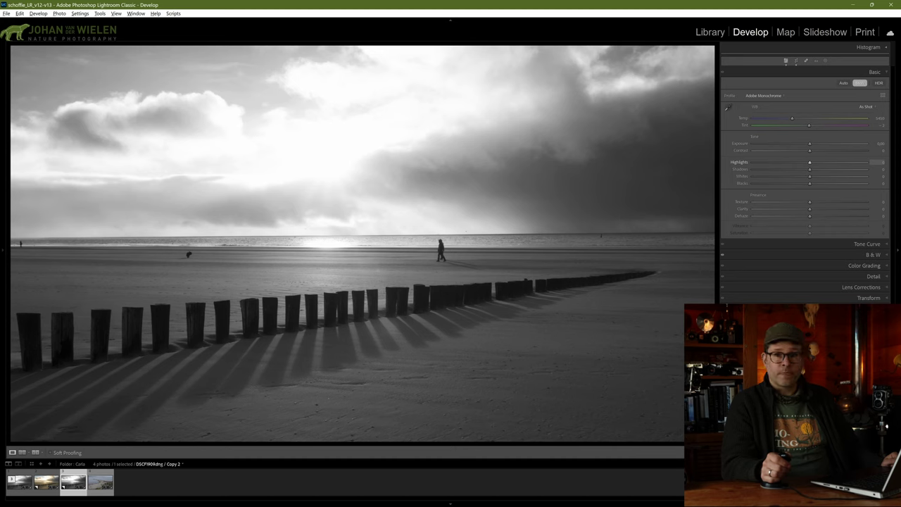
drag(809, 161, 760, 162)
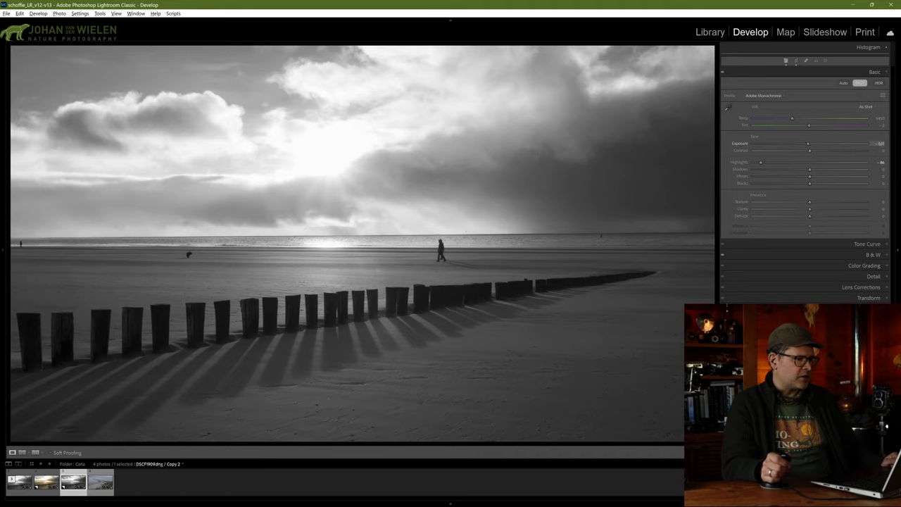
drag(809, 143, 792, 143)
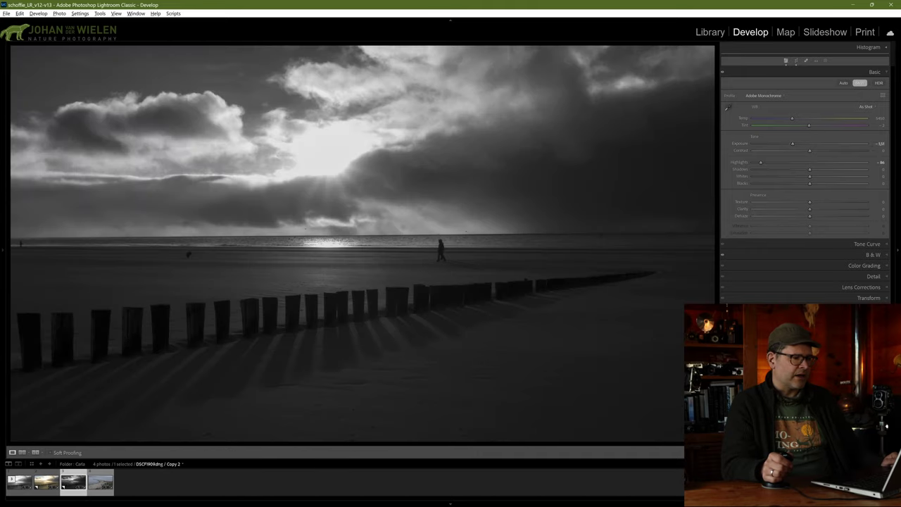
double_click(739, 143)
Set the black-and-white copy's Contrast to about +63 and raise its Clarity to about +90.
drag(810, 150, 845, 150)
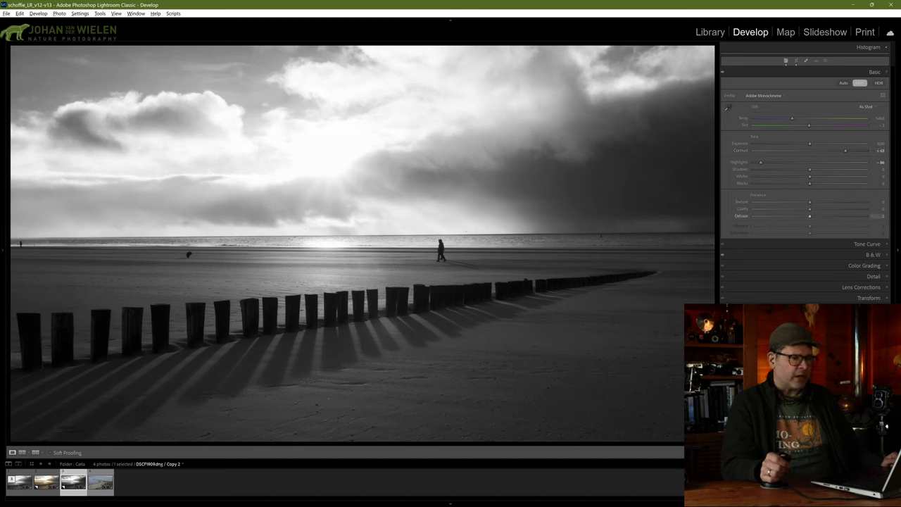
key(comma)
drag(811, 209, 820, 209)
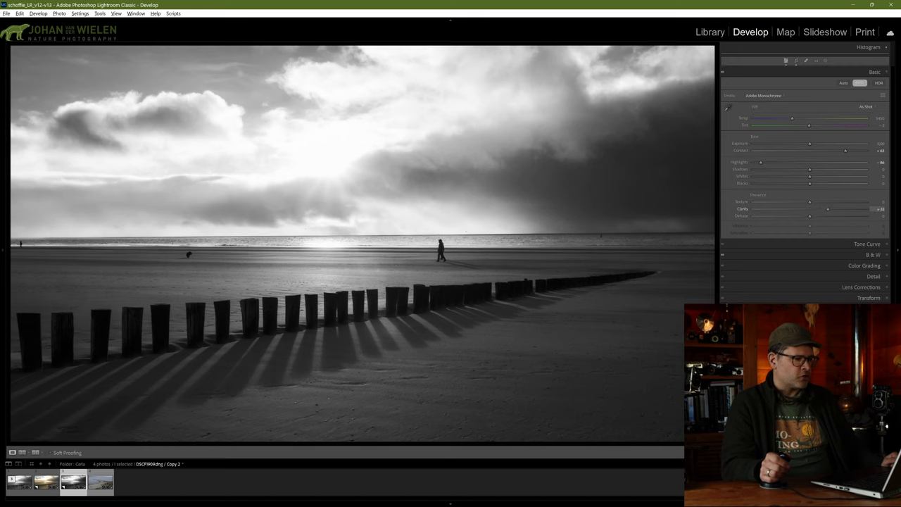
key(equal)
key(equal)
key(equal)
key(equal)
key(equal)
key(equal)
key(equal)
key(equal)
key(equal)
key(equal)
key(equal)
key(equal)
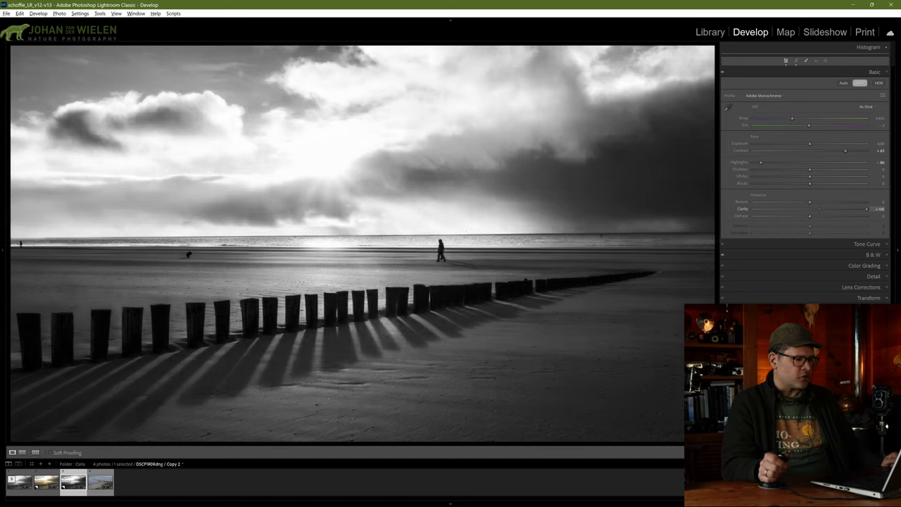
mouse_move(866, 209)
mouse_down()
mouse_move(810, 209)
mouse_move(866, 209)
mouse_up()
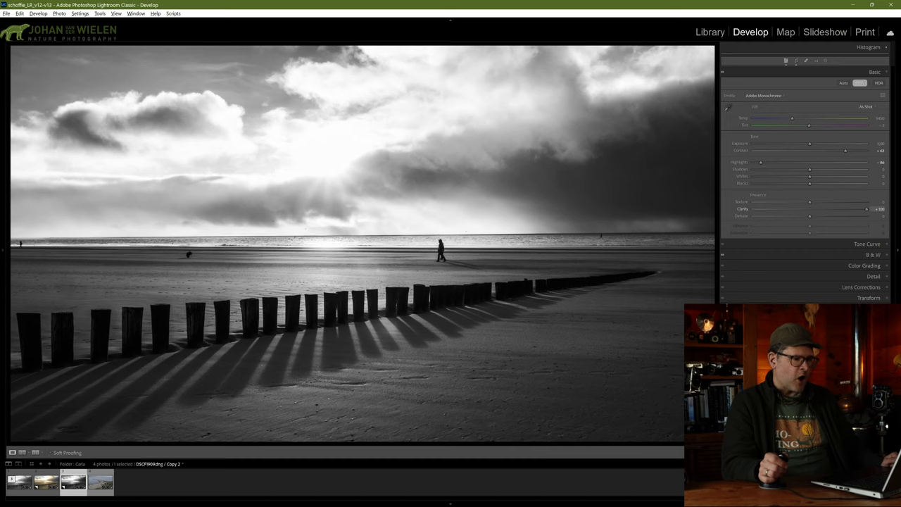
Set the black-and-white copy's Dehaze to about +21.
key(period)
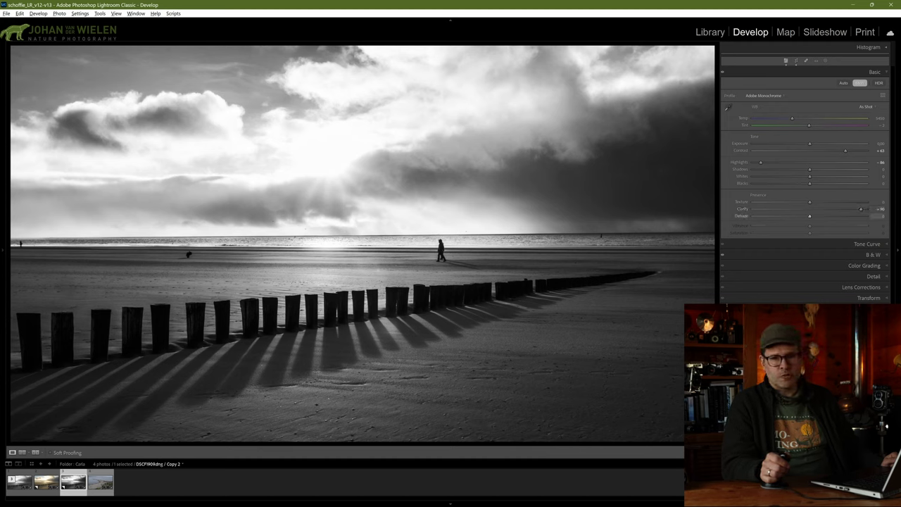
key(equal)
key(equal)
key(equal)
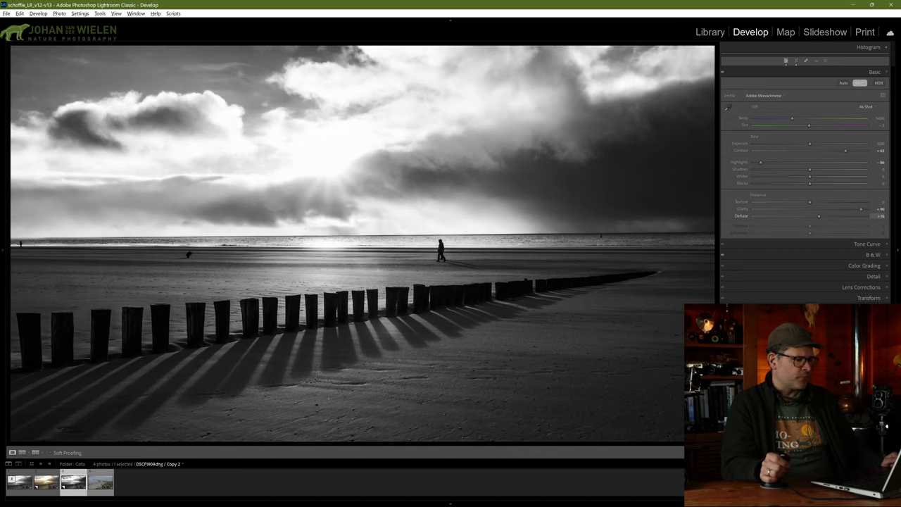
key(equal)
key(equal)
key(equal)
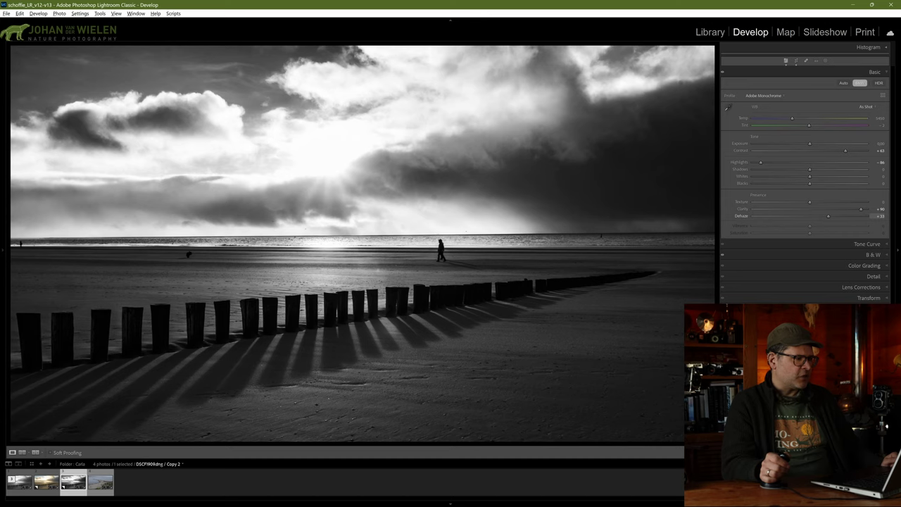
key(minus)
key(minus)
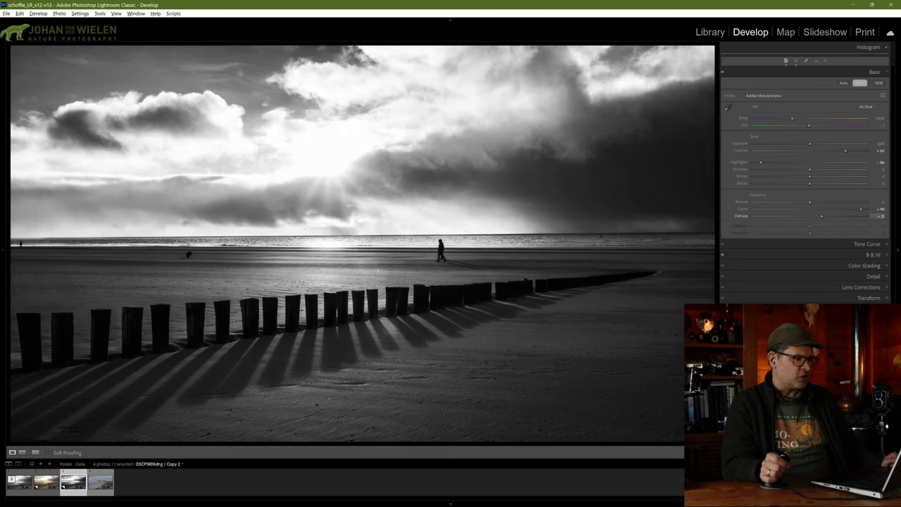
Set the black-and-white copy's Shadows to about +37.
key(comma)
key(comma)
key(comma)
key(comma)
key(comma)
key(equal)
key(equal)
key(equal)
key(equal)
key(equal)
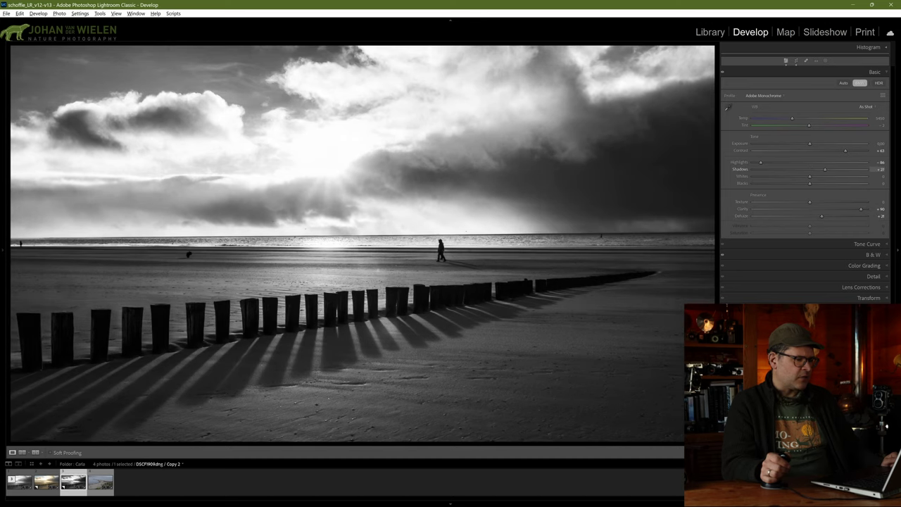
key(equal)
key(equal)
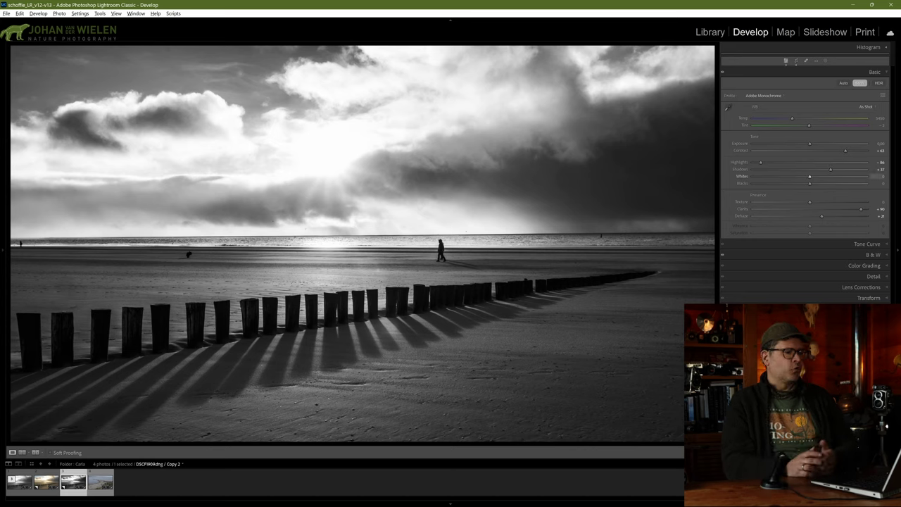
Reduce the black-and-white copy's Clarity to about +66.
key(period)
key(period)
key(period)
key(period)
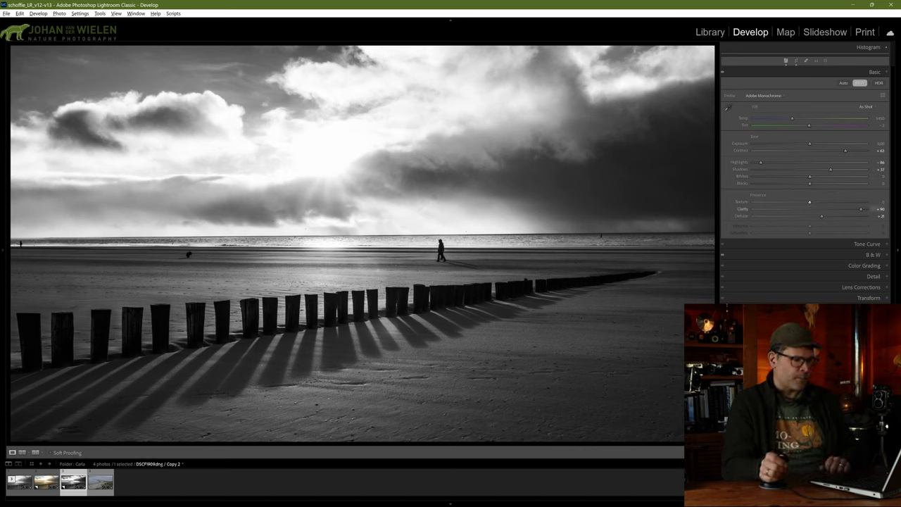
key(minus)
key(minus)
key(minus)
key(minus)
key(minus)
key(minus)
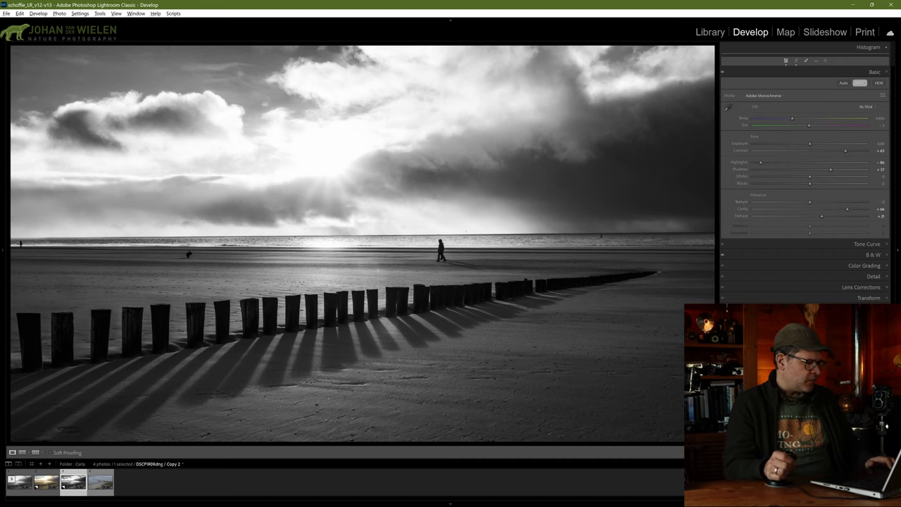
Compare the edited black-and-white beach copy side by side with the first black-and-white version, and view the first version alone.
ctrl+click(19, 482)
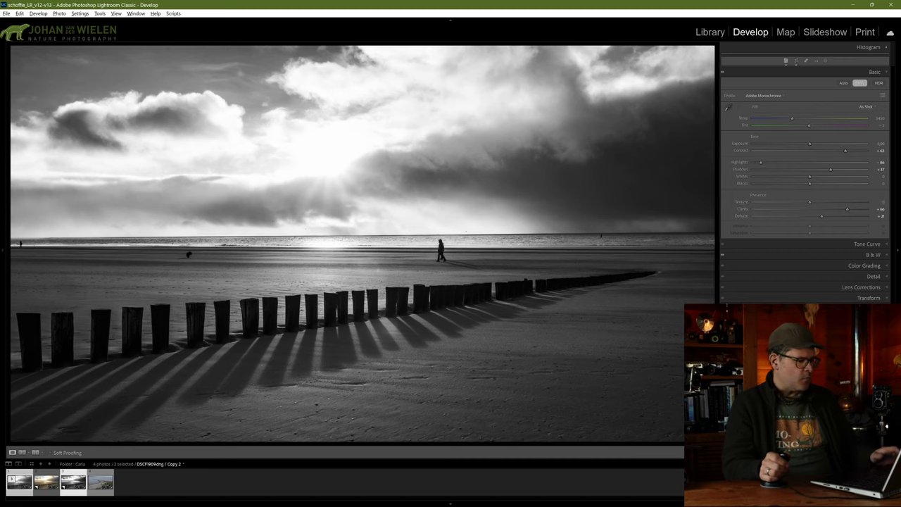
key(e)
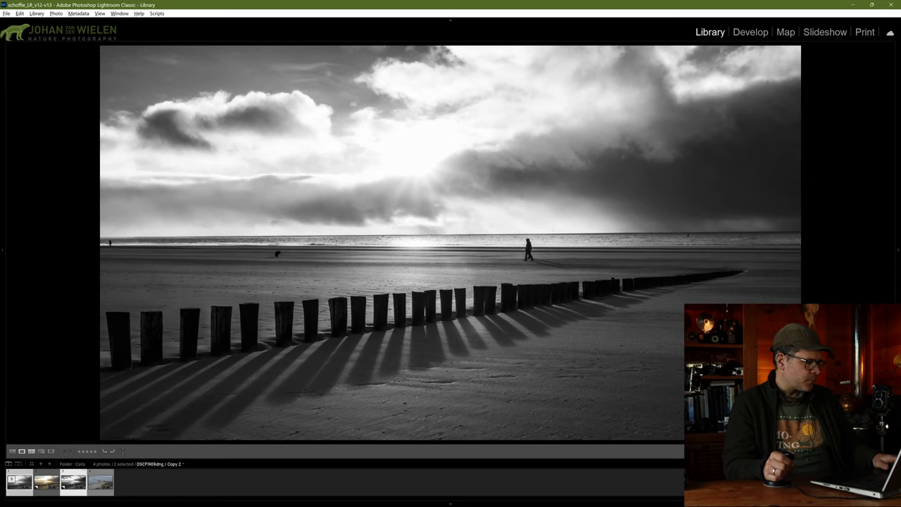
key(c)
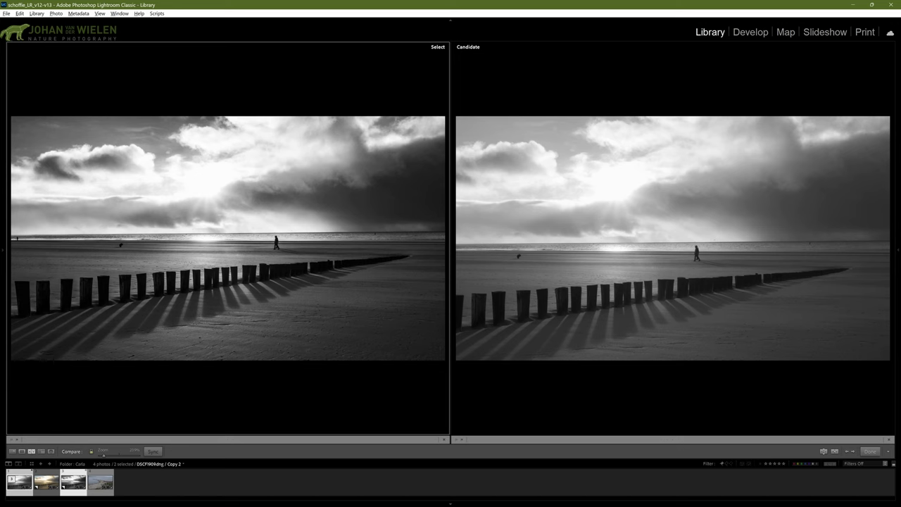
key(d)
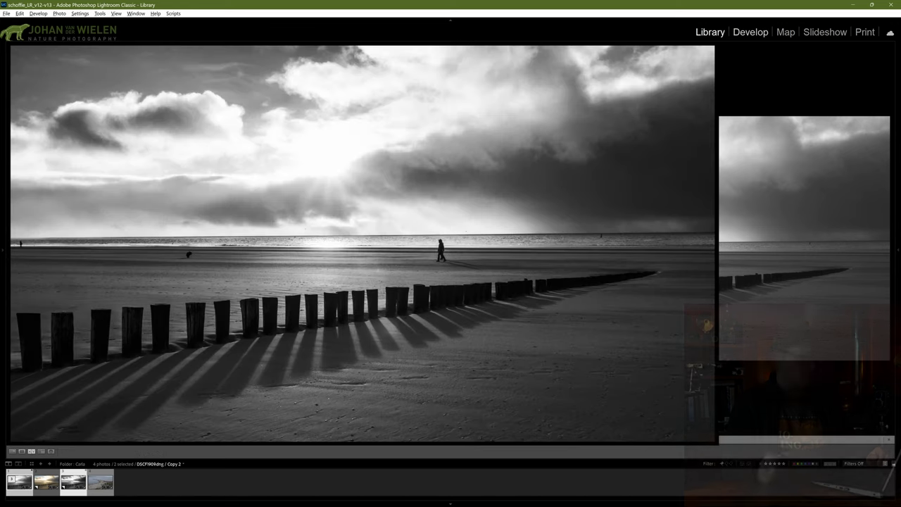
click(12, 479)
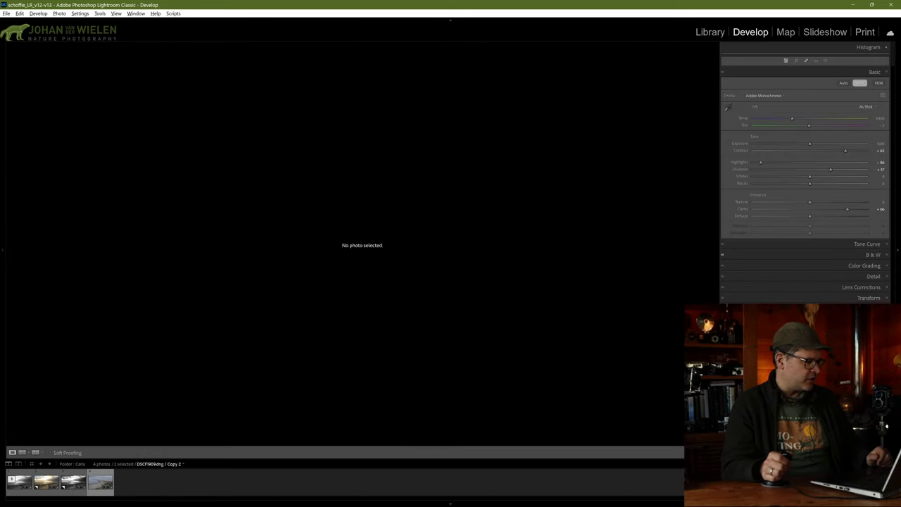
click(19, 482)
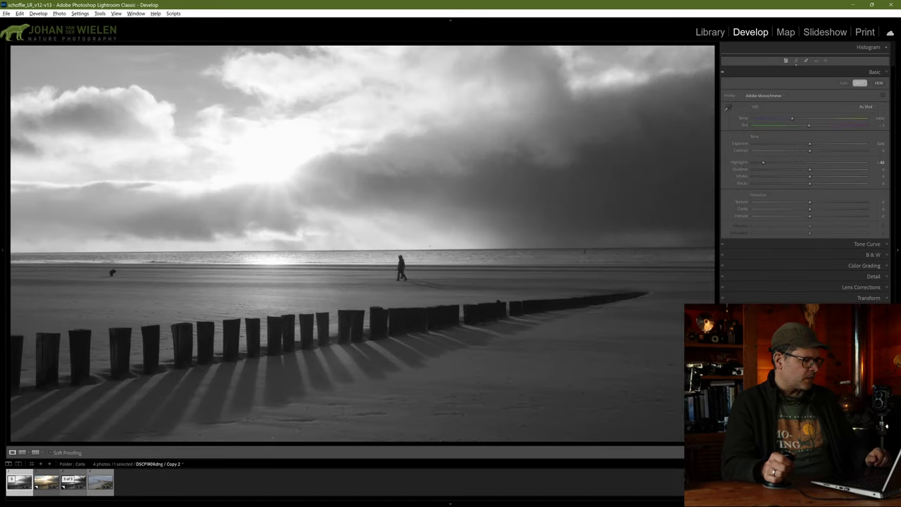
Add a darkening post-crop vignette to the edited black-and-white beach copy with an Amount of about −19.
click(73, 482)
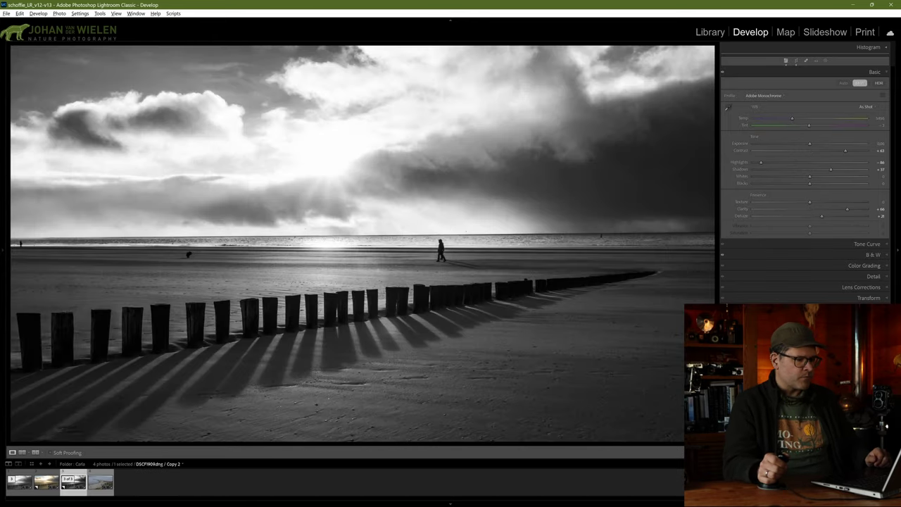
key(ctrl+8)
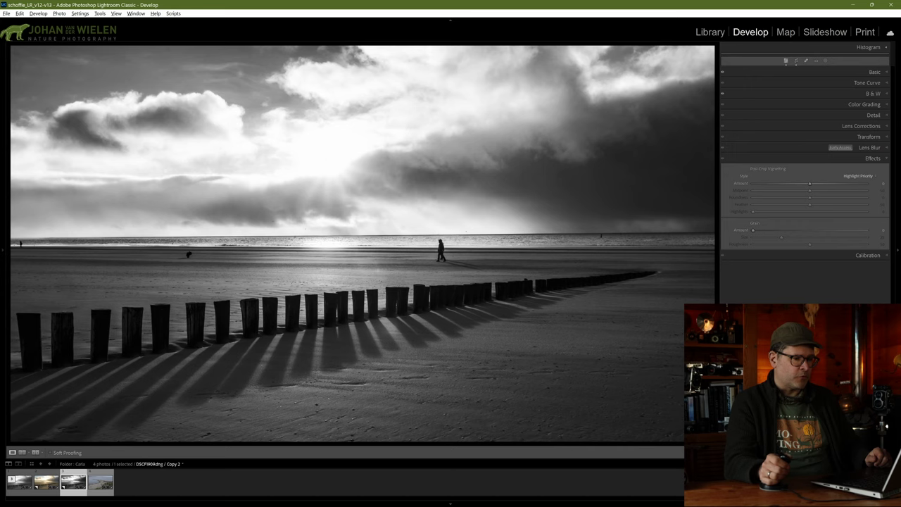
drag(810, 183, 798, 183)
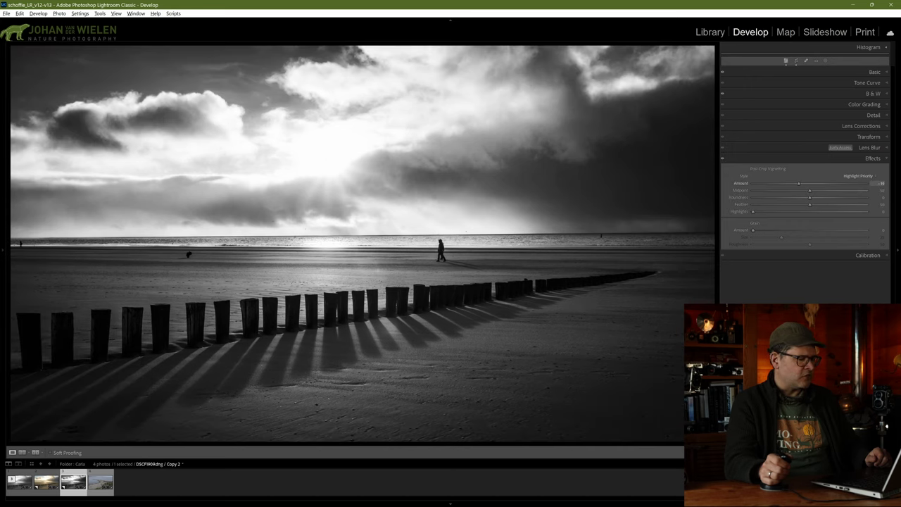
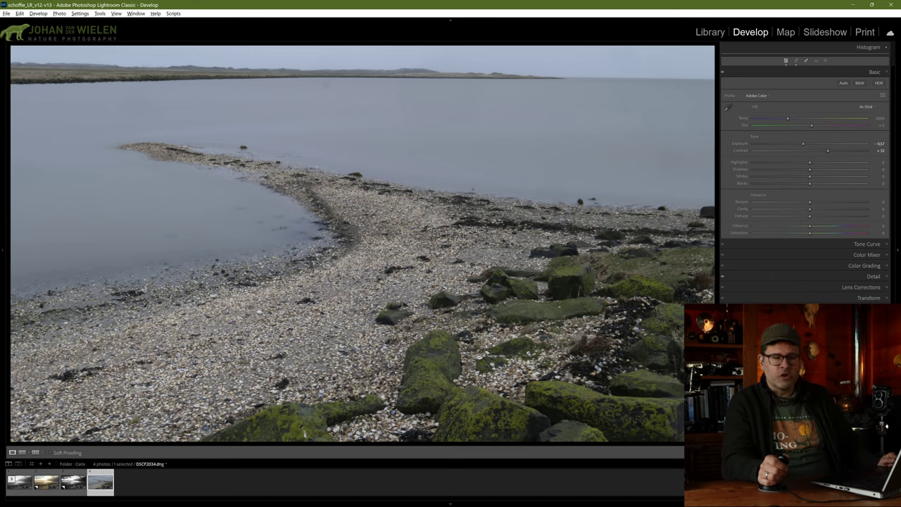
Convert the shell-beach photo to black and white and straighten its horizon with a crop angle of about −0.76.
key(v)
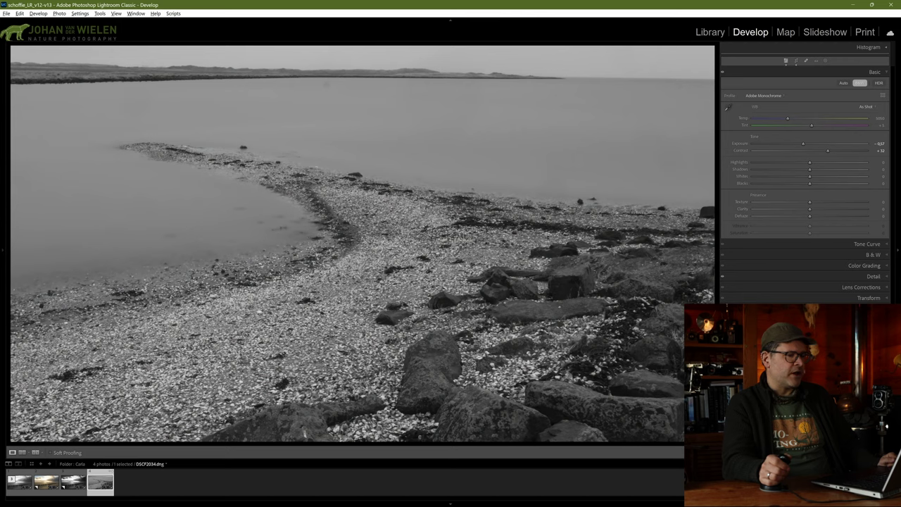
click(873, 254)
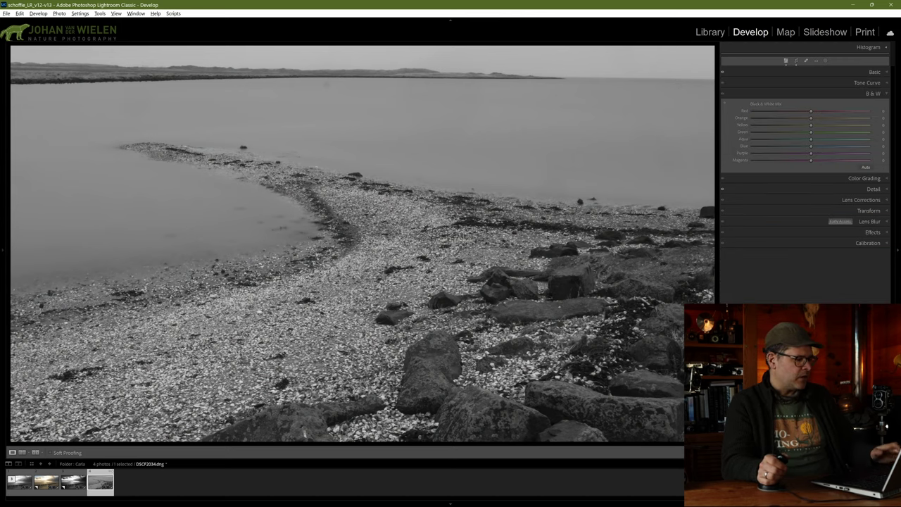
key(r)
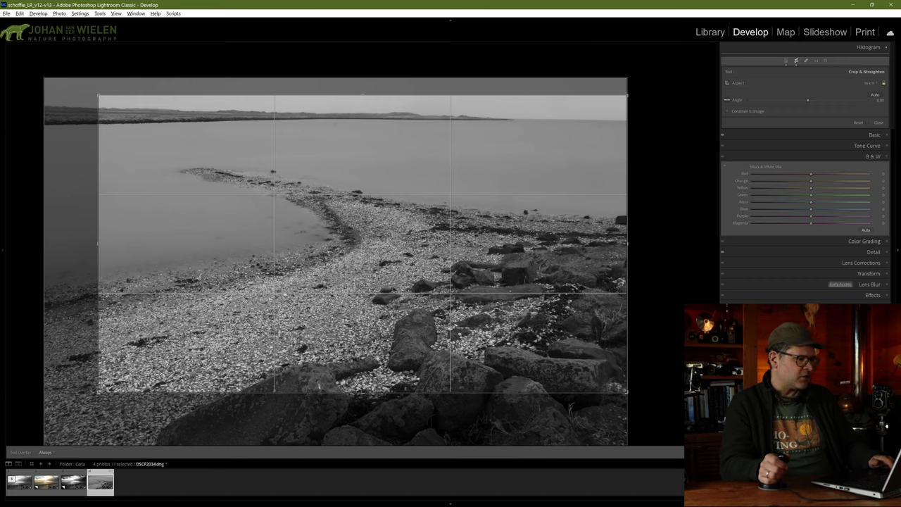
key(o)
drag(808, 100, 806, 100)
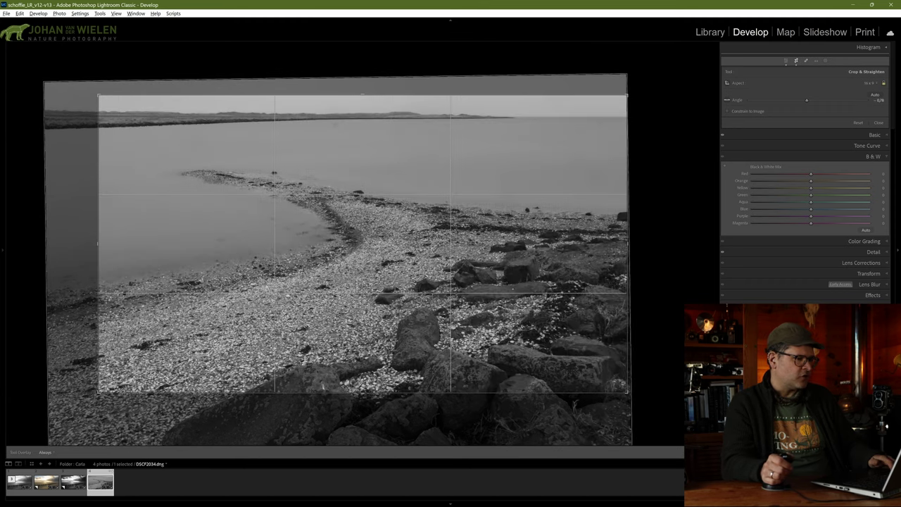
key(Return)
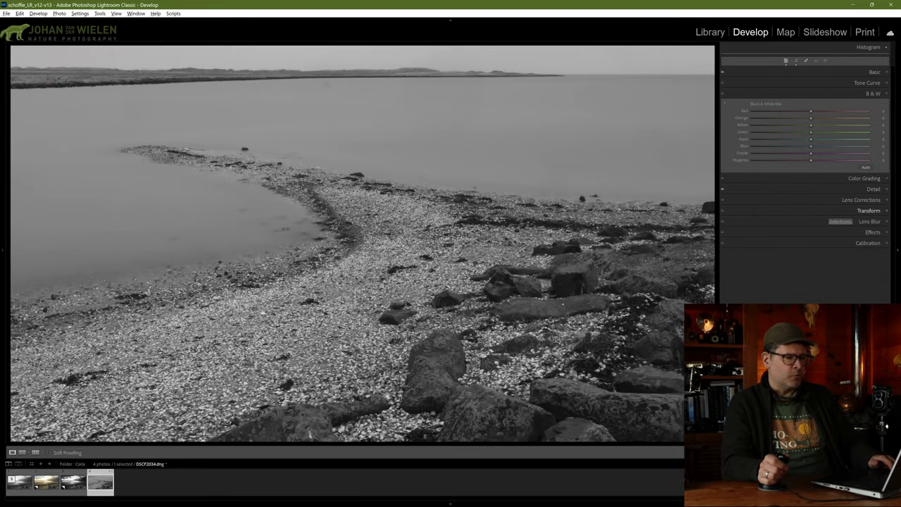
Reduce the lens profile's Distortion correction to about 63 on the shell-beach photo and check the horizon against the crop.
click(860, 200)
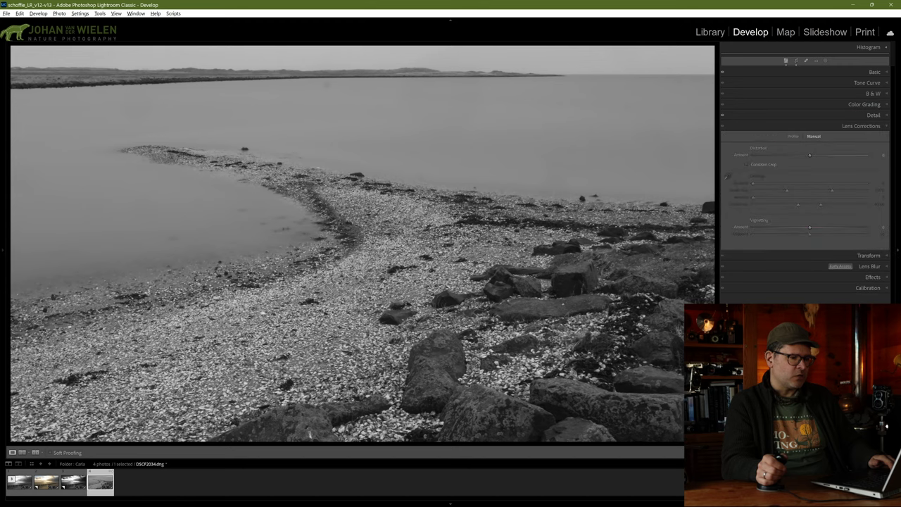
click(792, 135)
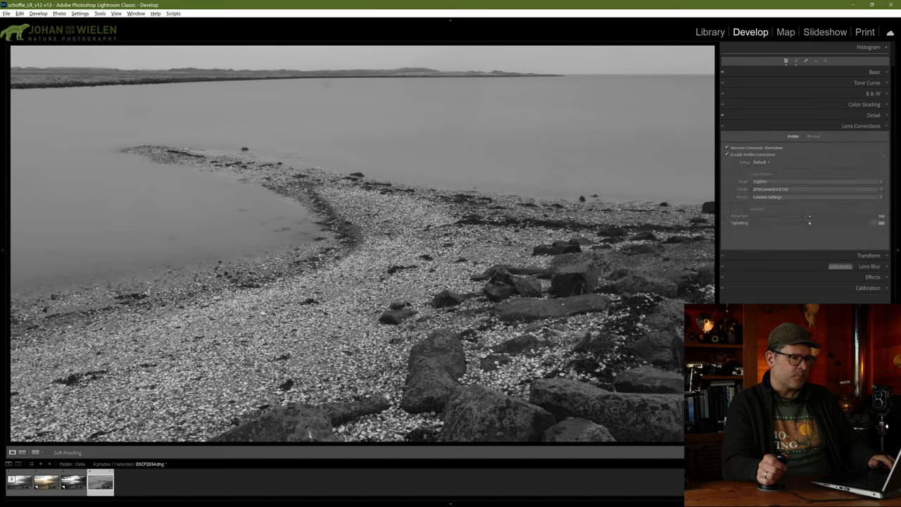
mouse_move(877, 216)
mouse_move(810, 216)
mouse_down()
mouse_move(855, 216)
mouse_move(805, 216)
mouse_up()
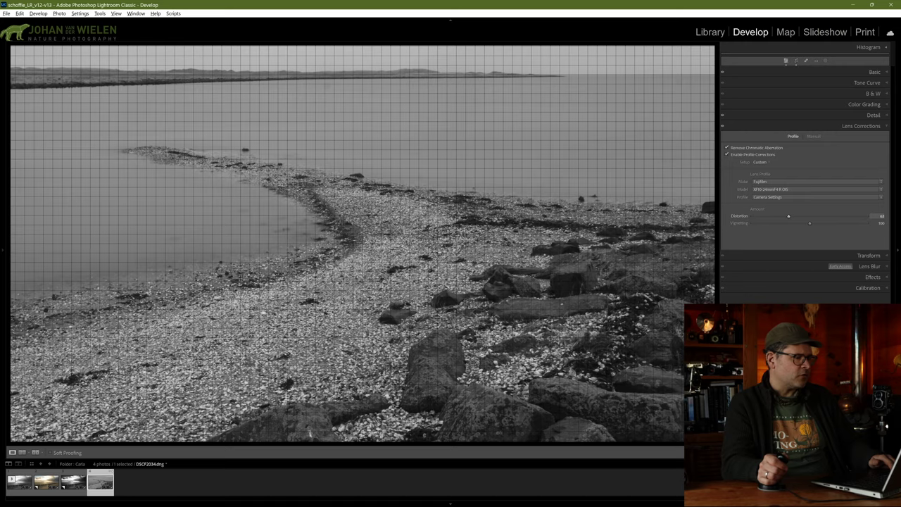
key(r)
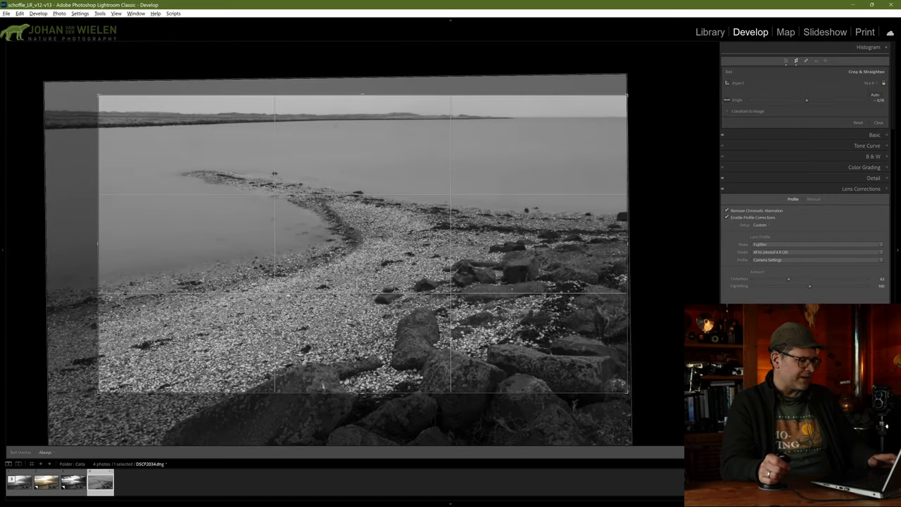
key(Return)
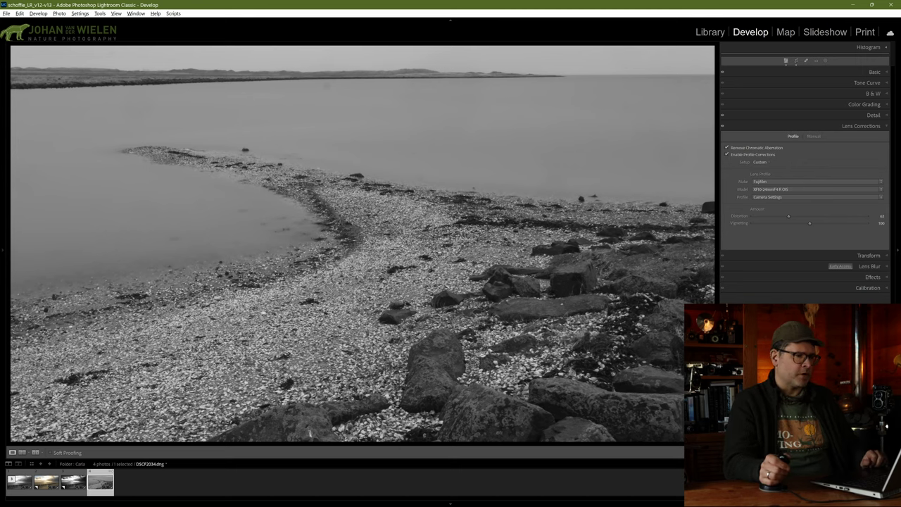
Lighten the water and sky with the Black & White Mix, setting Blue to +100 and Aqua to about +5.
click(874, 72)
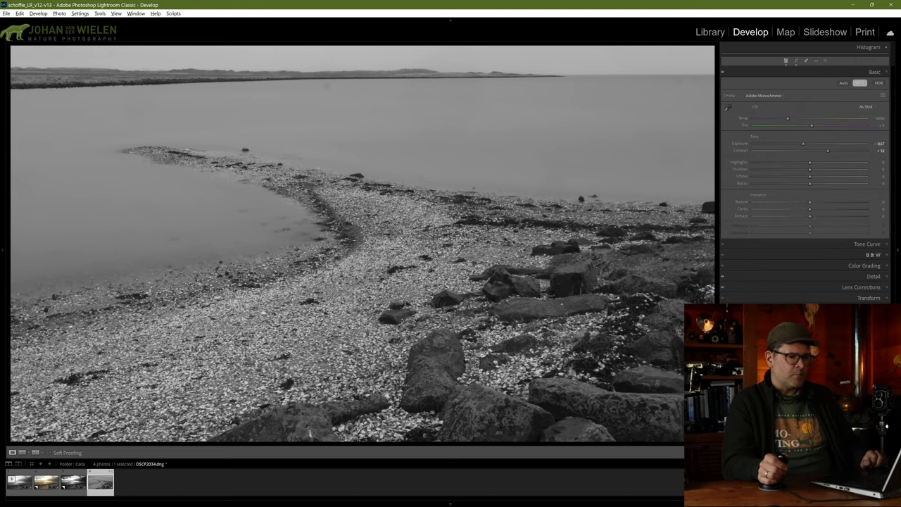
click(873, 254)
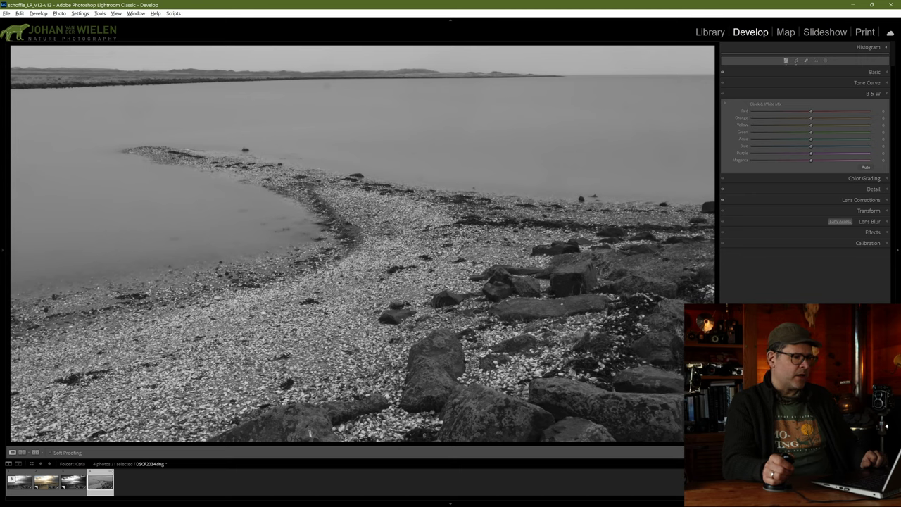
click(724, 103)
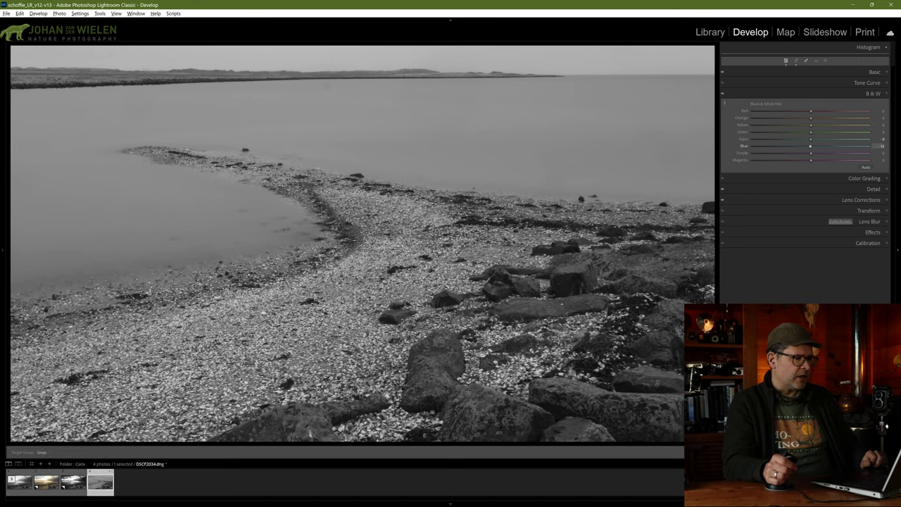
drag(810, 145, 767, 146)
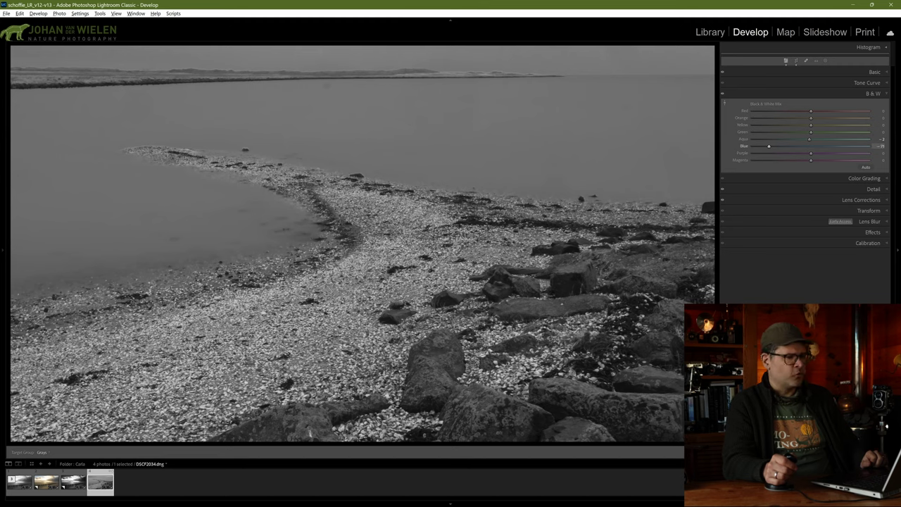
drag(809, 146, 869, 145)
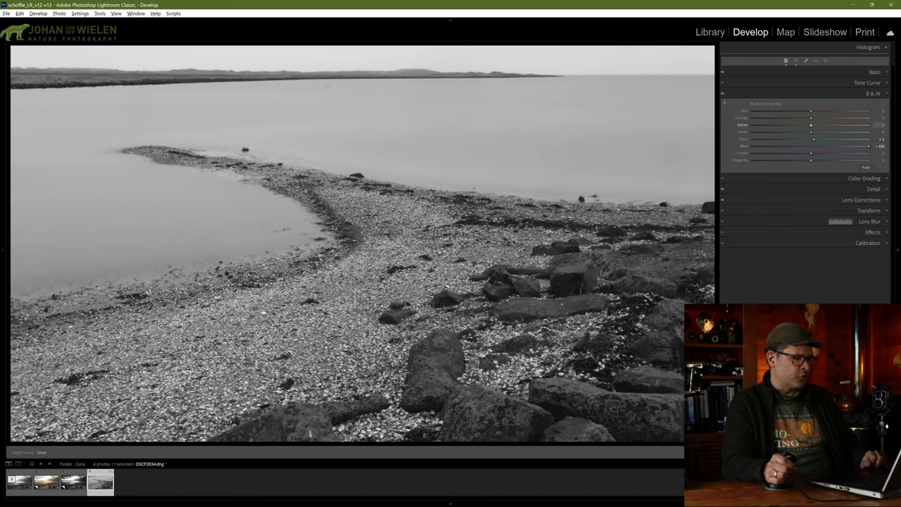
Darken the mossy rocks with the Black & White Mix, lowering Yellow to about −75, Orange to about −33 and Green to about −30.
drag(811, 124, 819, 124)
drag(556, 383, 556, 426)
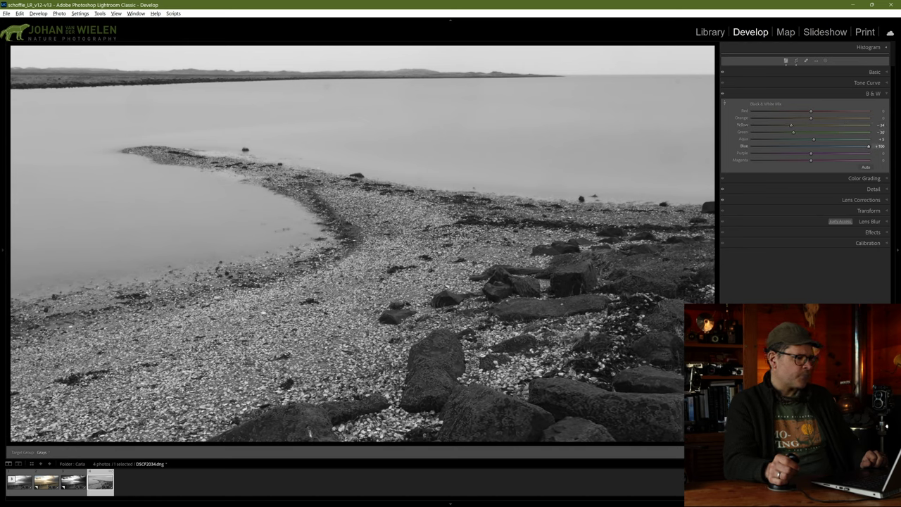
drag(493, 387, 492, 397)
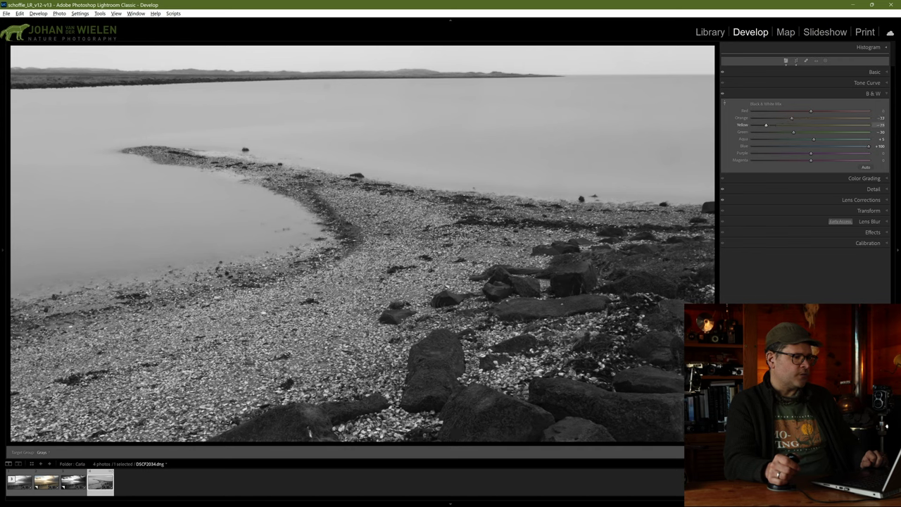
mouse_move(493, 387)
mouse_down()
mouse_move(492, 398)
mouse_move(493, 382)
mouse_up()
Raise the shell-beach photo's Whites to about +40 and reset Highlights to 0 after trying a lower value.
click(874, 71)
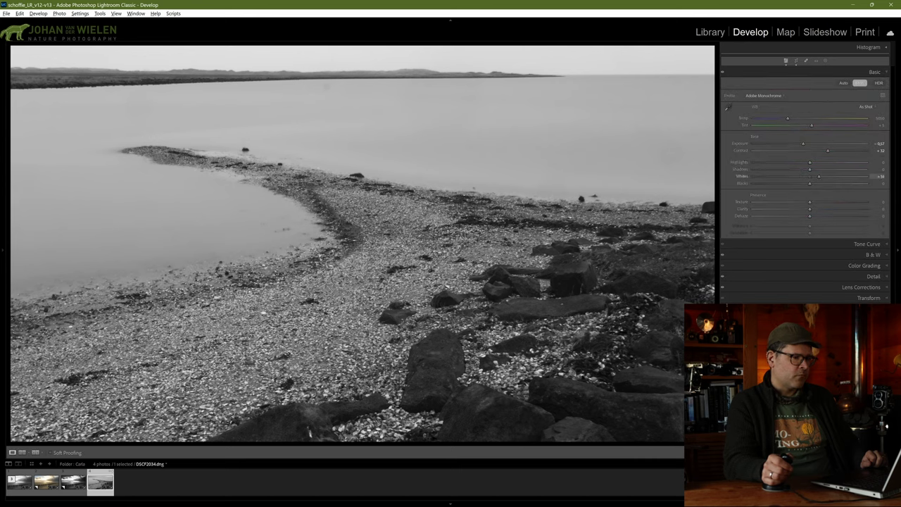
drag(809, 176, 790, 162)
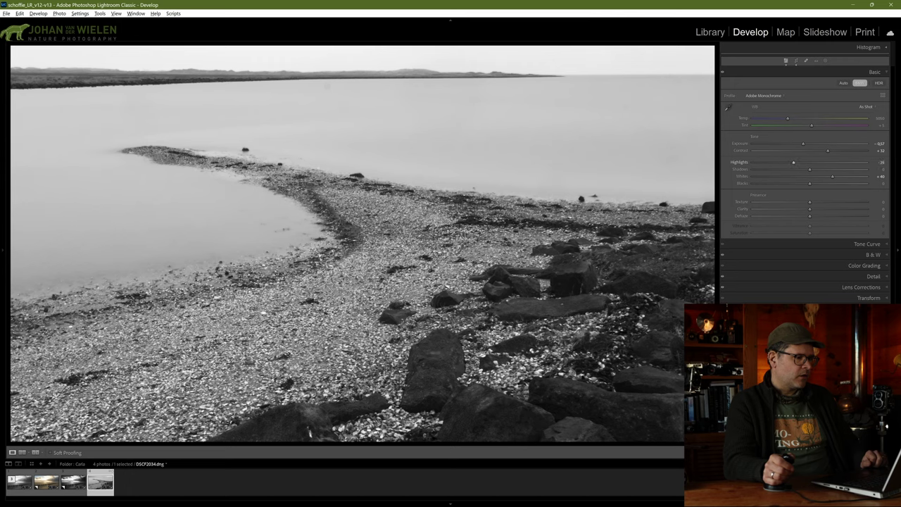
double_click(790, 162)
Raise the shell-beach photo's Clarity to about +71, try Dehaze at about +18, and return Dehaze to 0.
text(60)
key(Return)
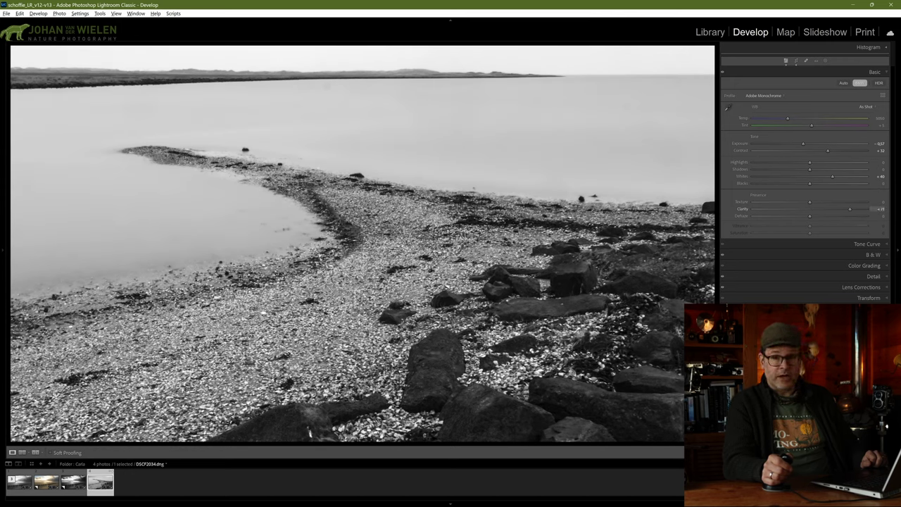
key(Tab)
text(20)
key(Return)
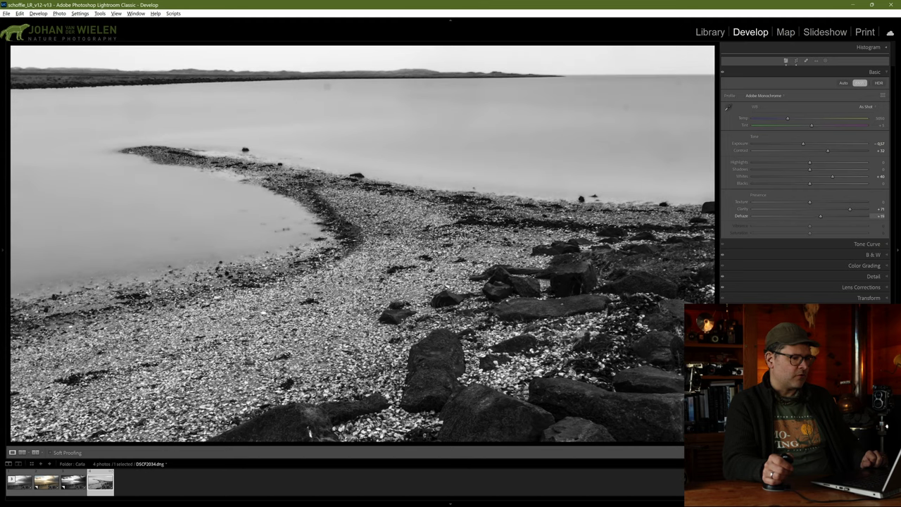
drag(821, 216, 812, 216)
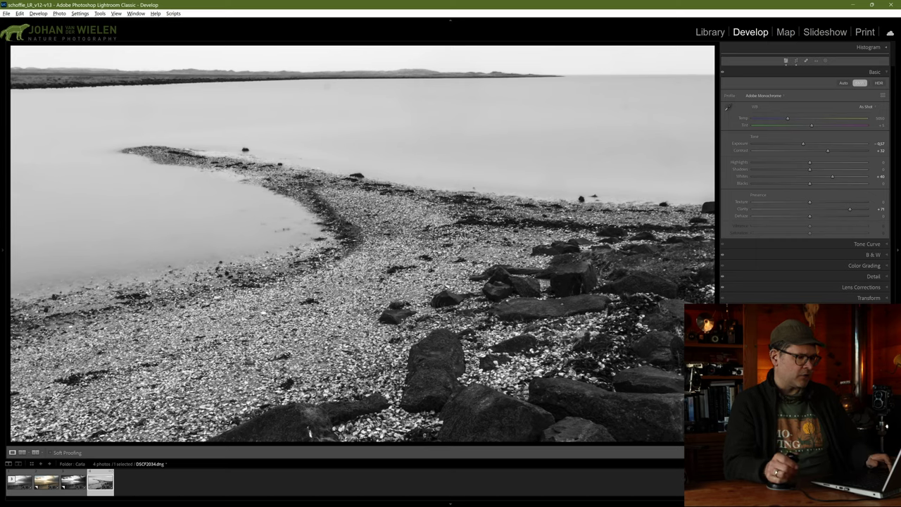
Return to the library grid and open the next workshop participant's folder, directly below the current one.
key(n)
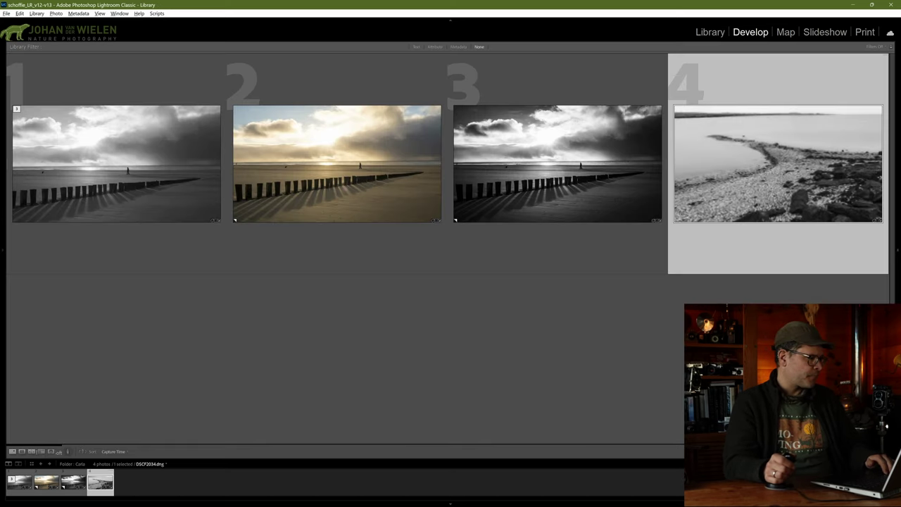
key(F7)
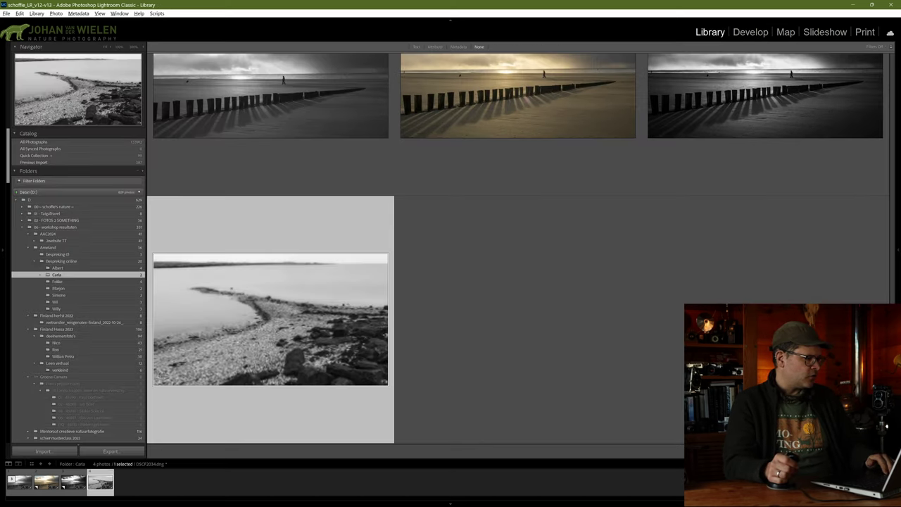
click(58, 281)
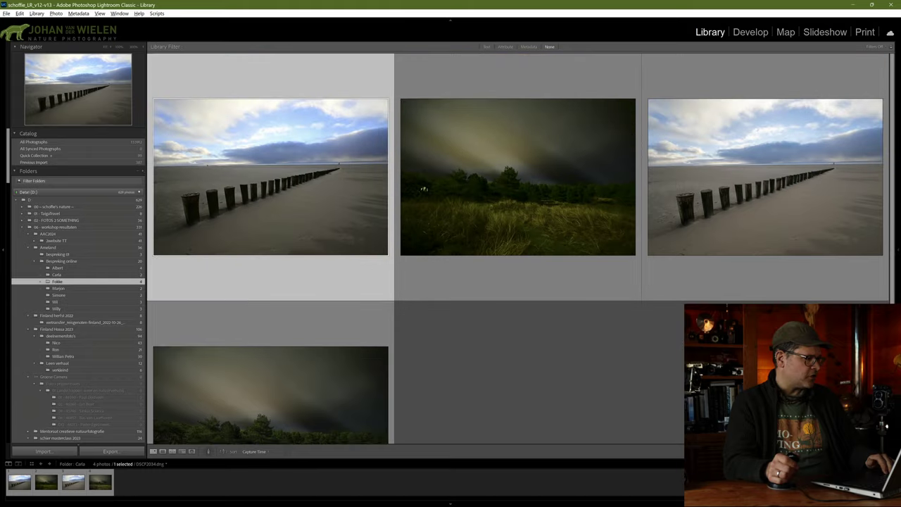
Show the folder's four photos in a wide grid and look over the beach-pole and dark forest versions.
key(F7)
key(g)
key(ctrl+d)
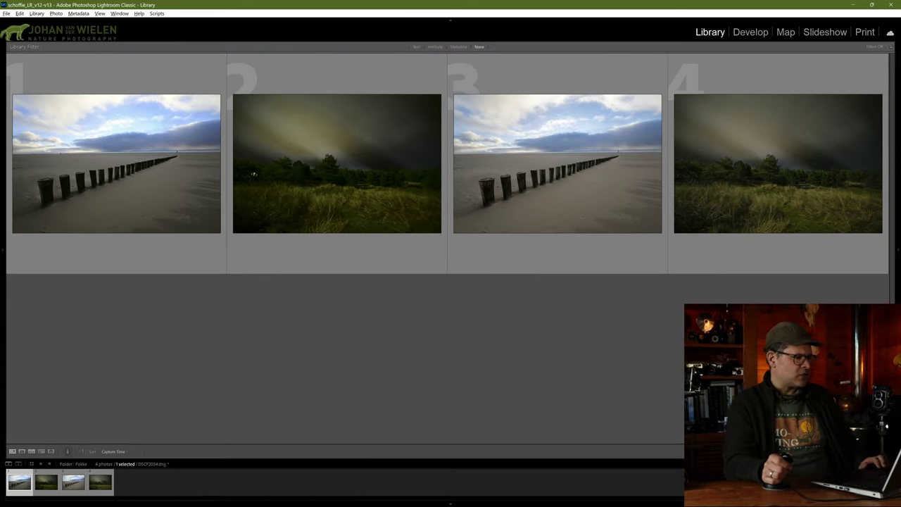
click(320, 217)
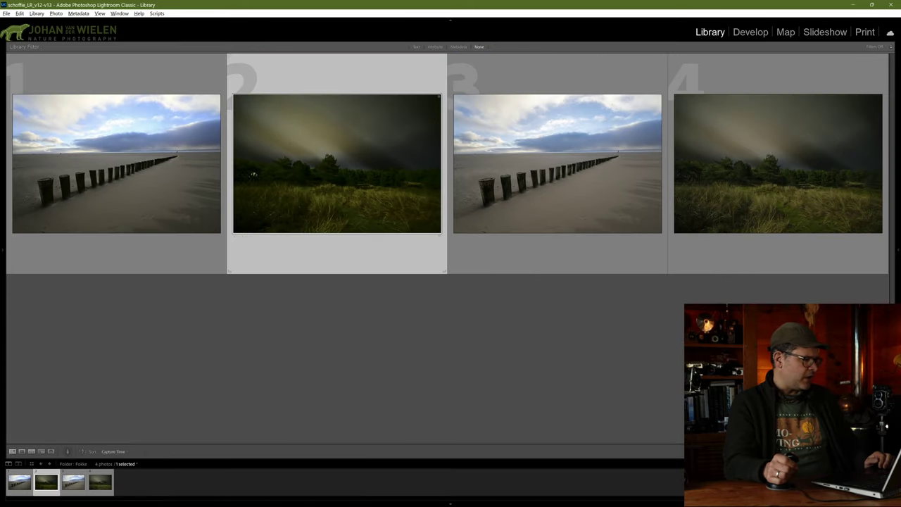
click(721, 190)
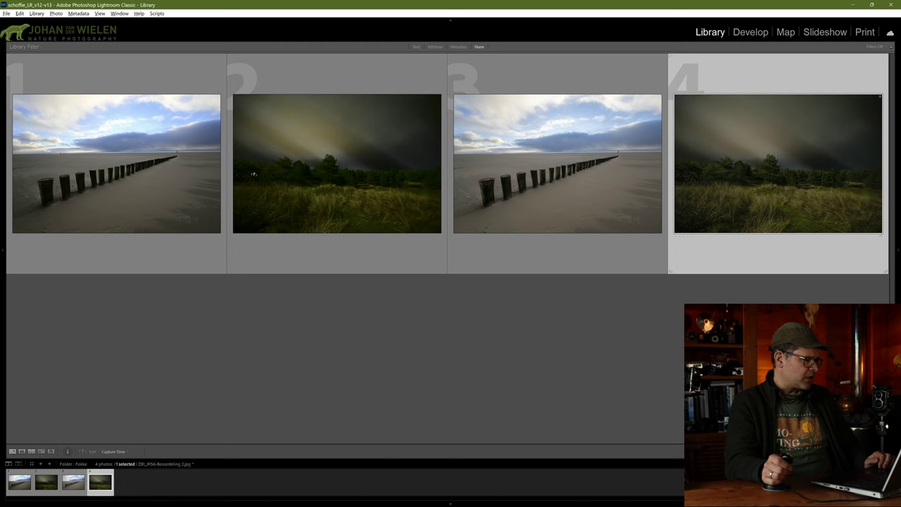
click(253, 174)
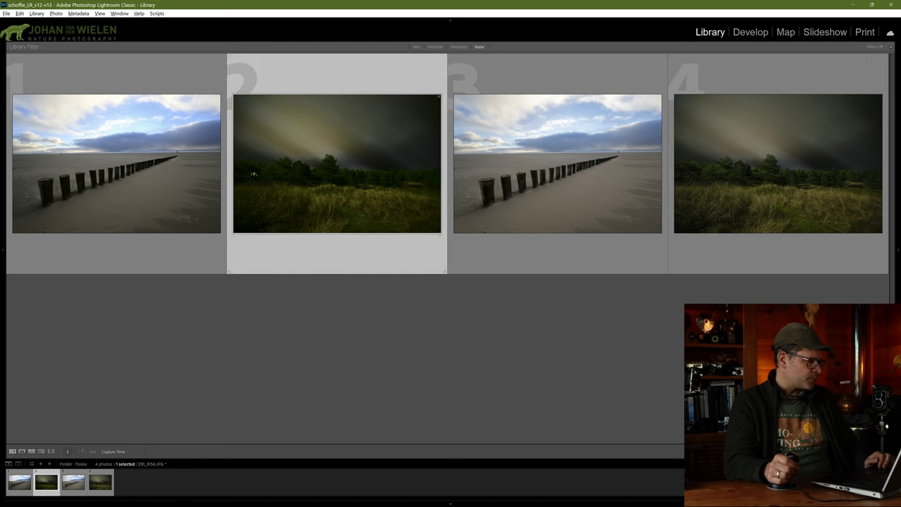
click(151, 180)
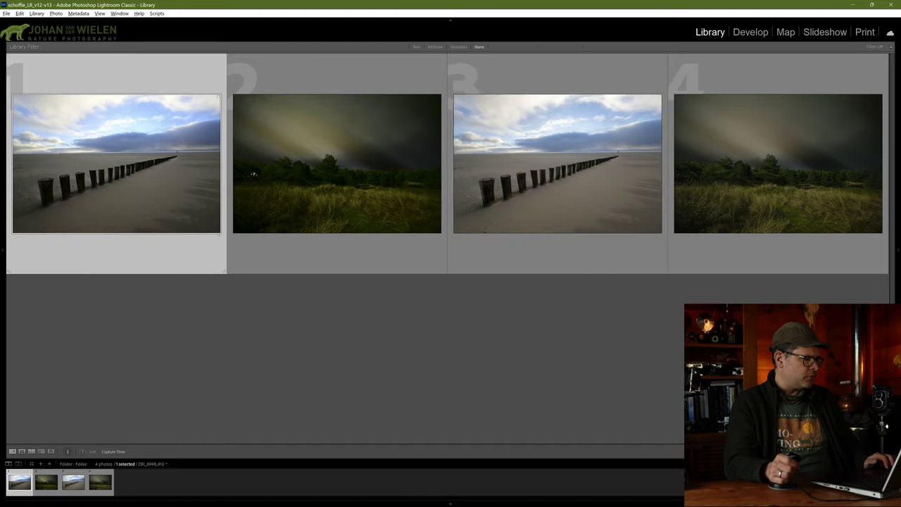
View the beach-pole photo full size and compare its original and edited versions by alternating between them.
key(e)
key(Right)
key(Right)
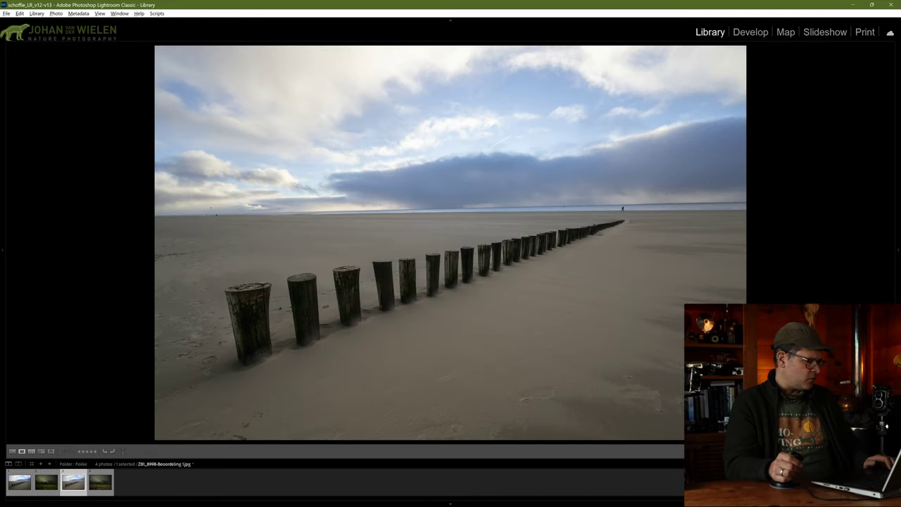
ctrl+click(19, 482)
key(Left)
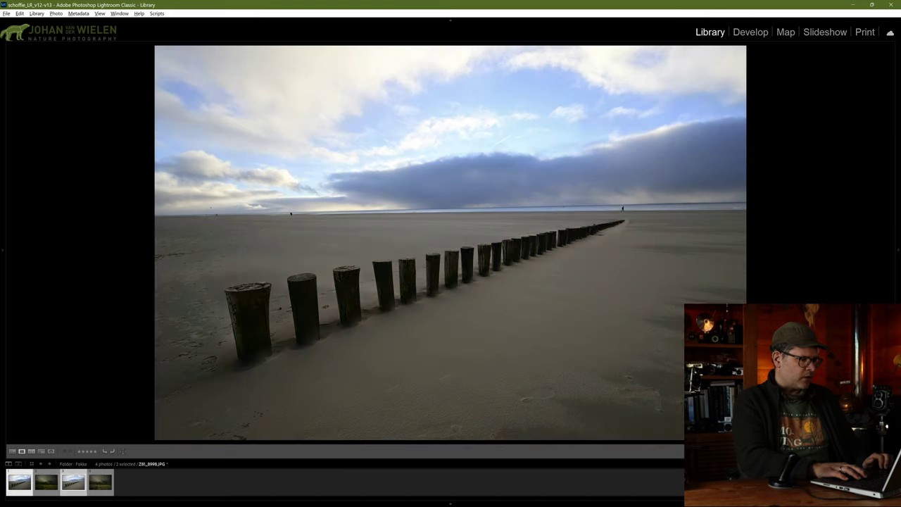
key(Right)
key(Left)
key(Left)
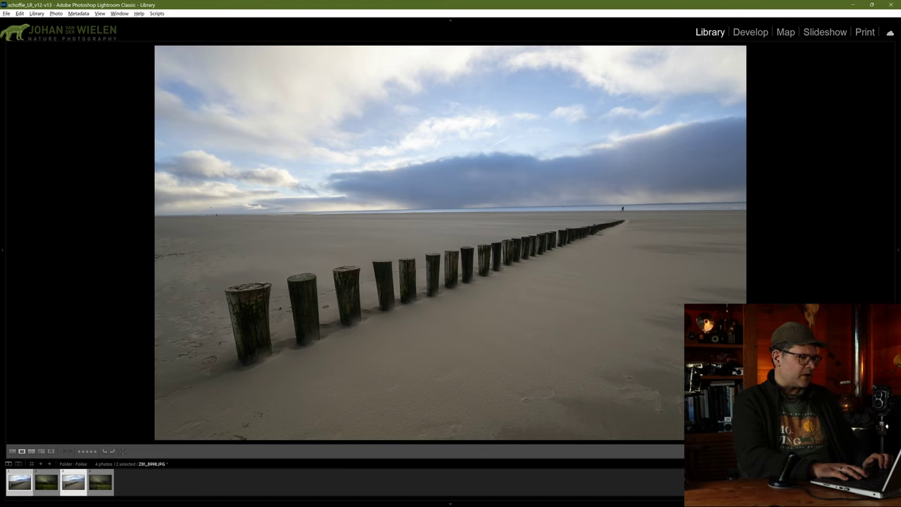
key(Right)
key(Left)
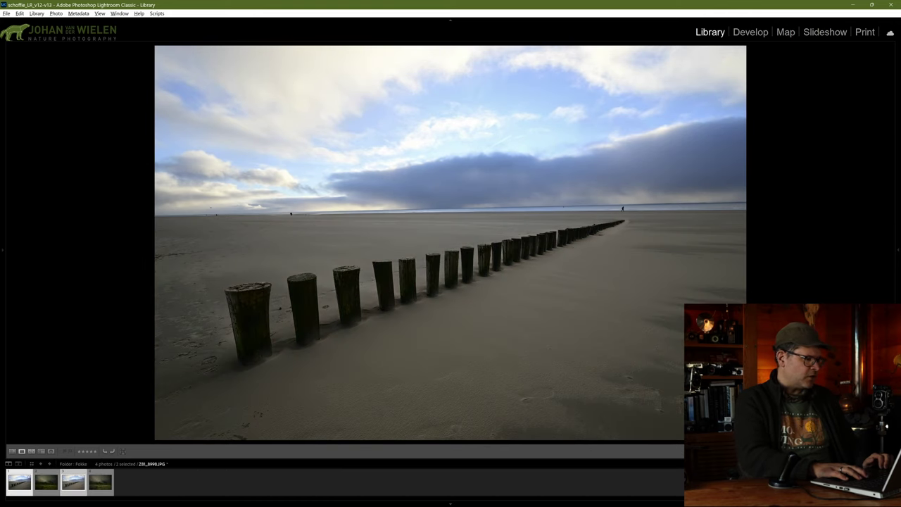
key(Right)
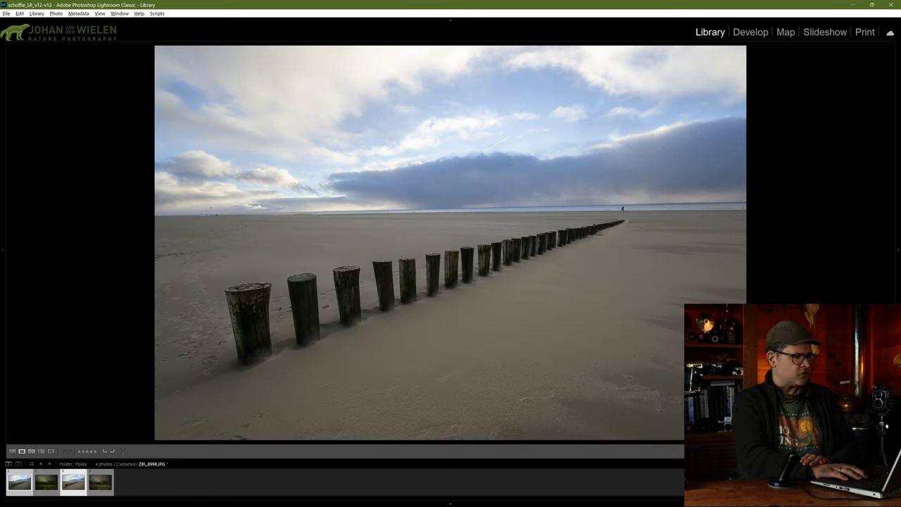
key(Left)
key(Right)
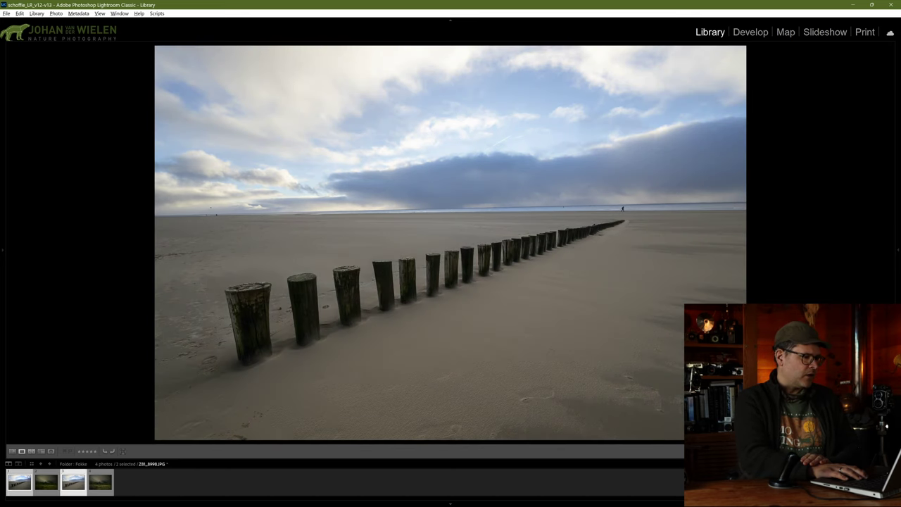
key(Left)
key(Right)
key(Right)
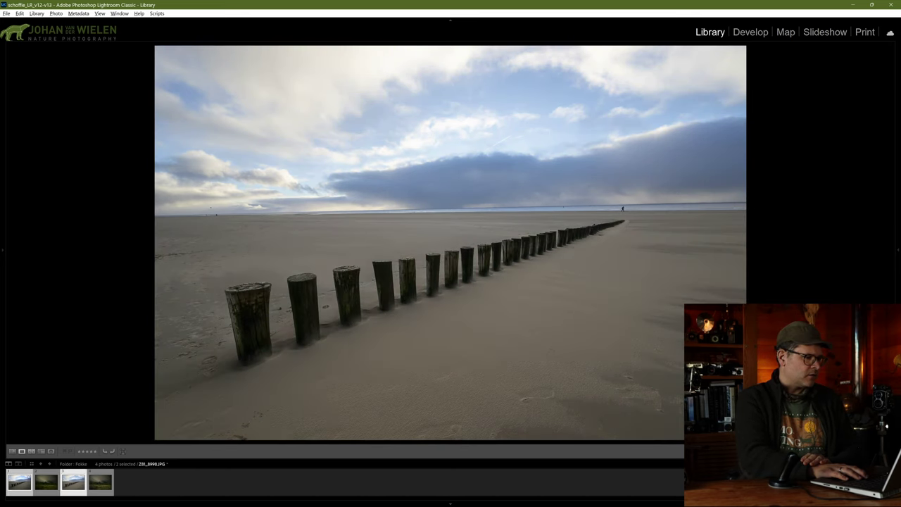
key(Left)
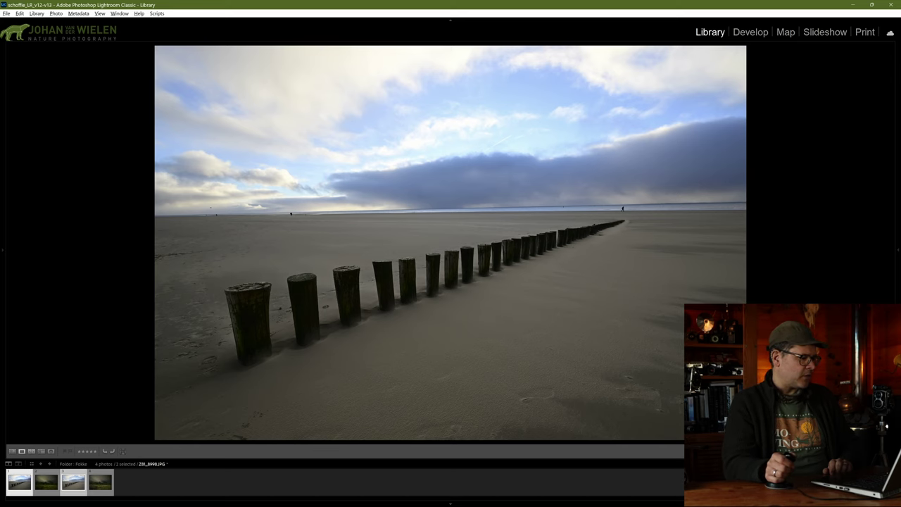
Open the edited beach-pole version in Develop, examine the poles and the walker up close, and compare it with the original.
key(ctrl+d)
click(73, 482)
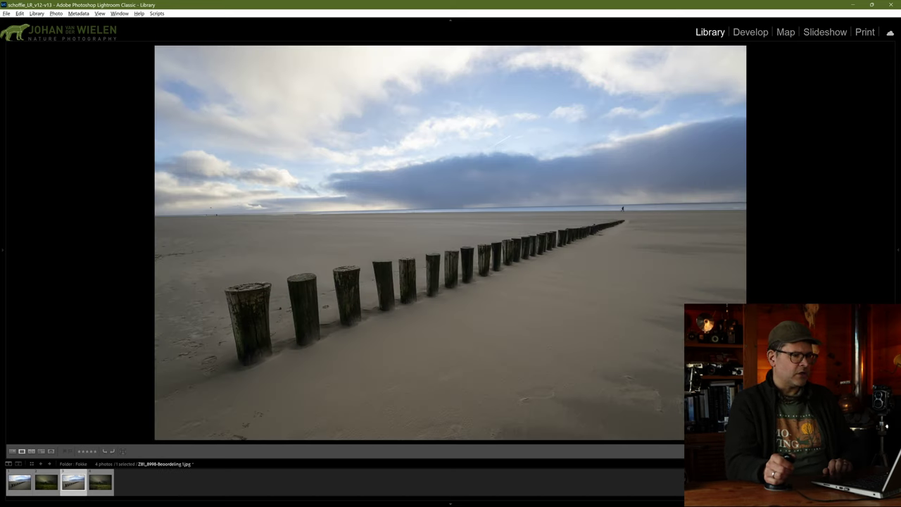
key(d)
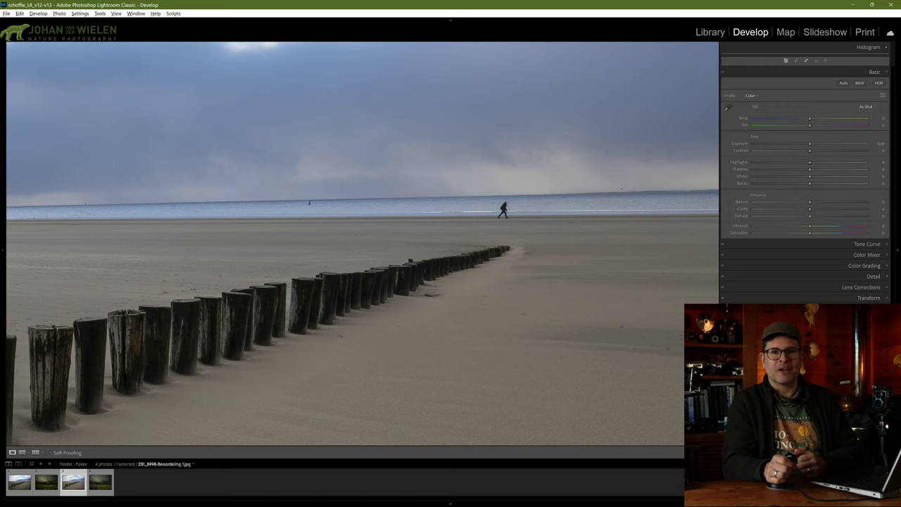
key(z)
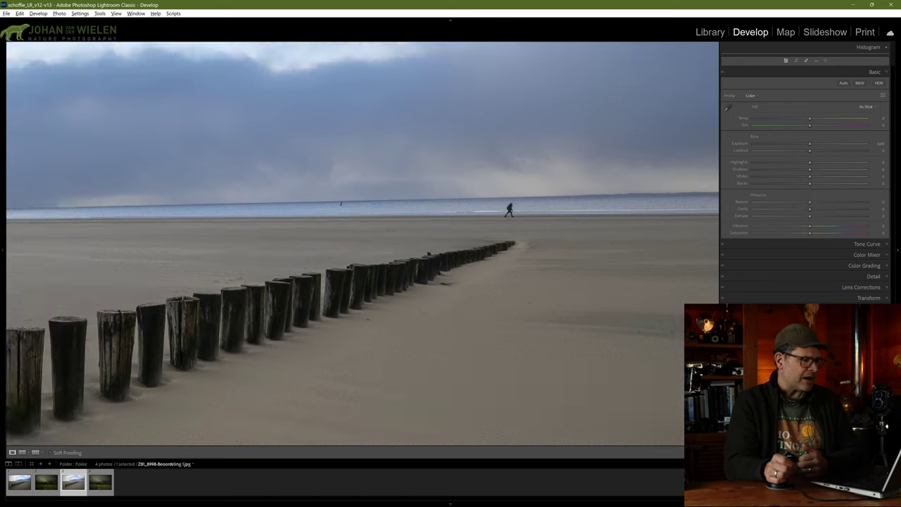
key(backslash)
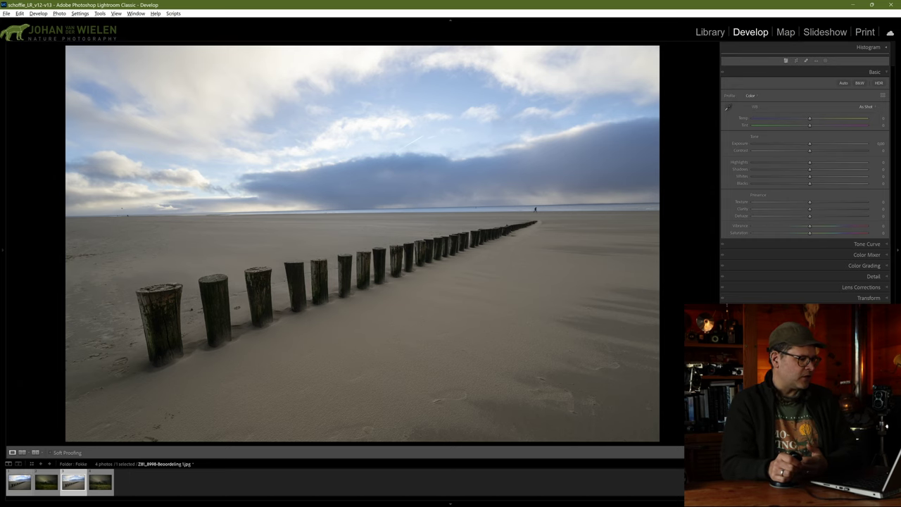
click(19, 482)
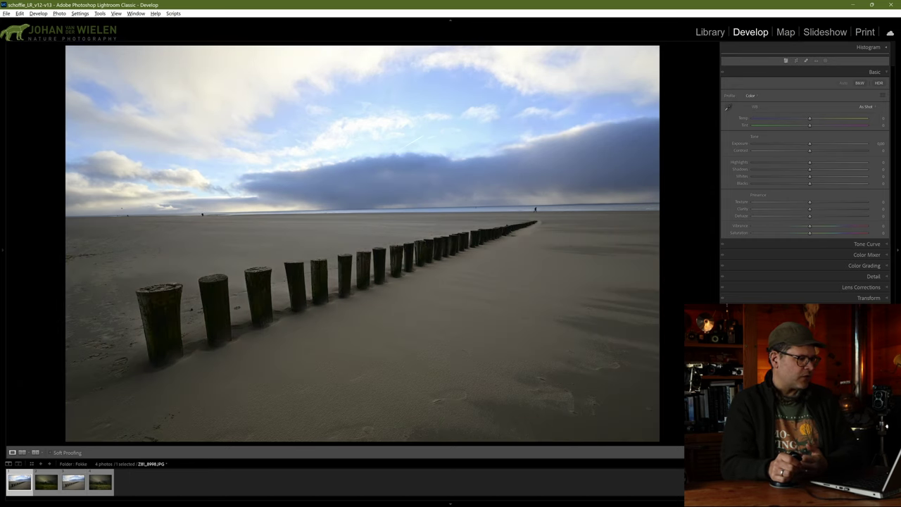
click(74, 482)
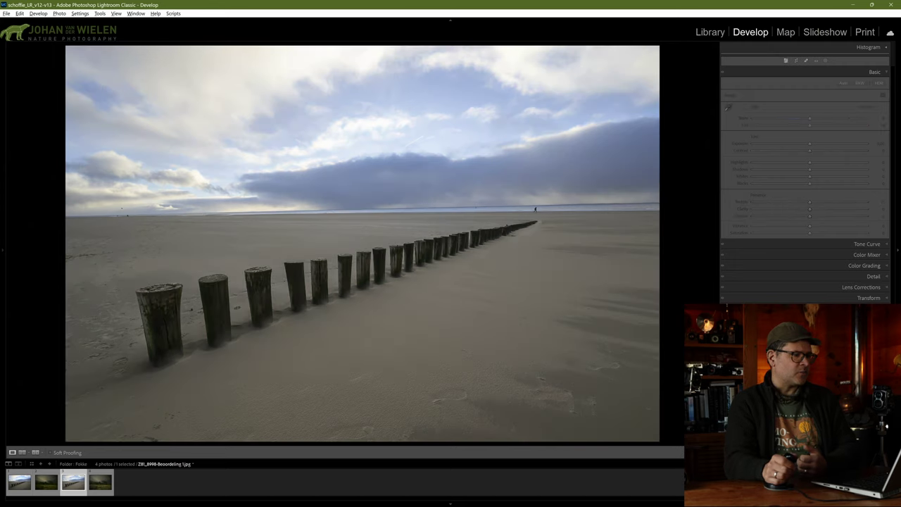
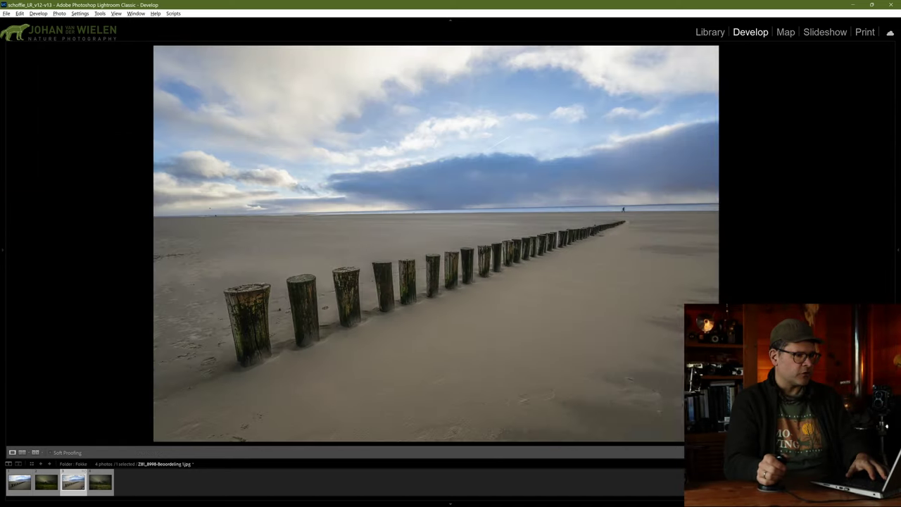
Show the side panels again and compare the original and edited versions of the dark forest photo.
key(Tab)
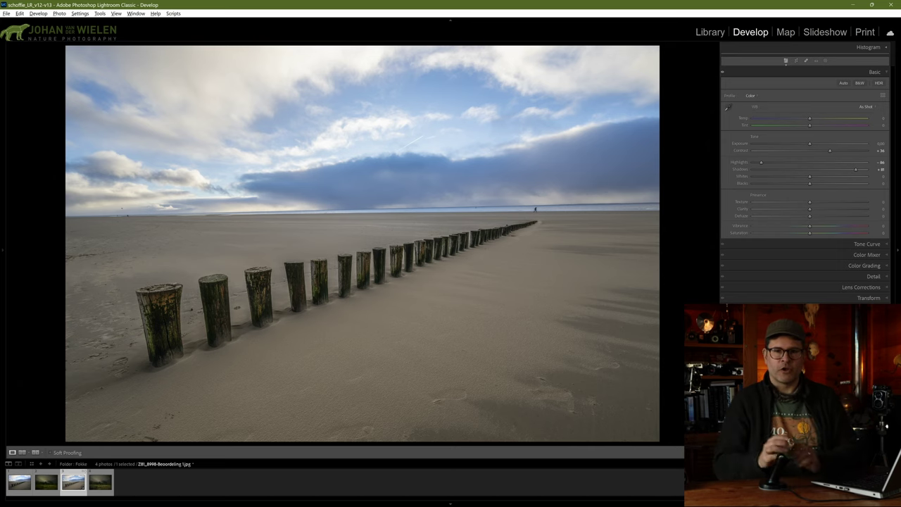
key(Right)
key(Right)
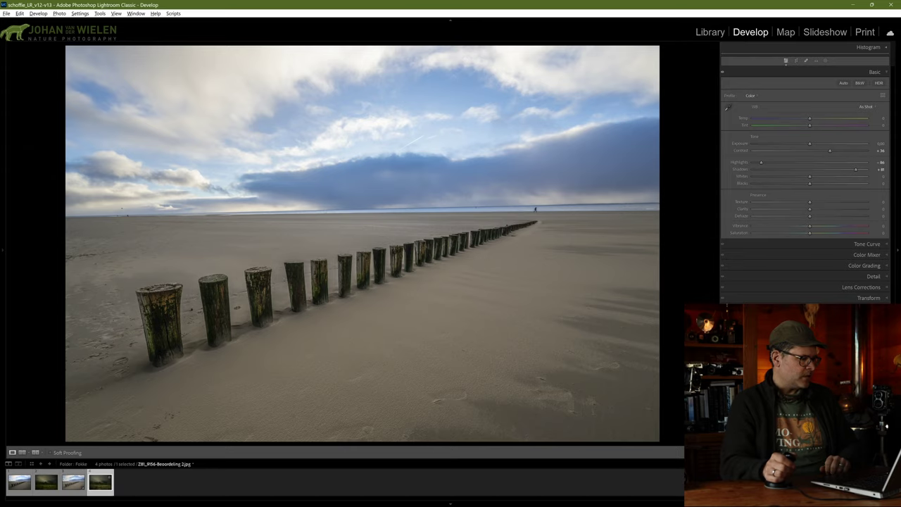
click(47, 480)
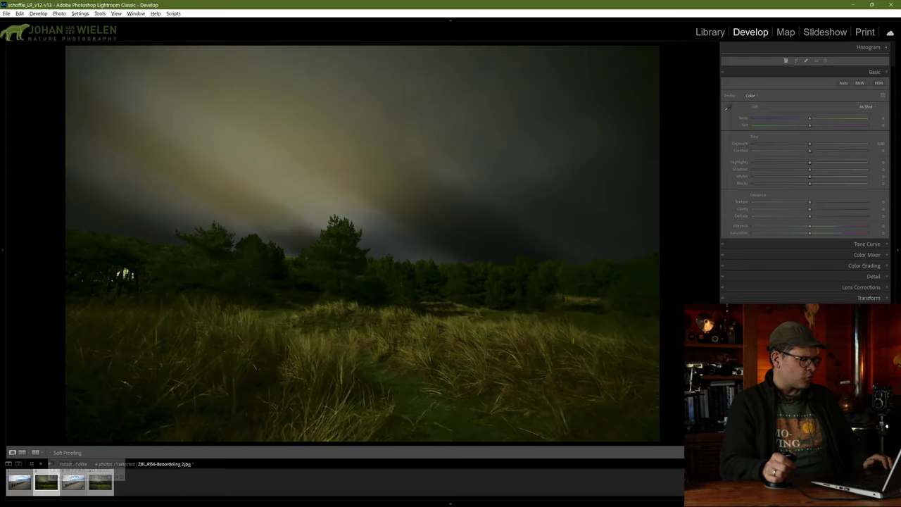
click(99, 482)
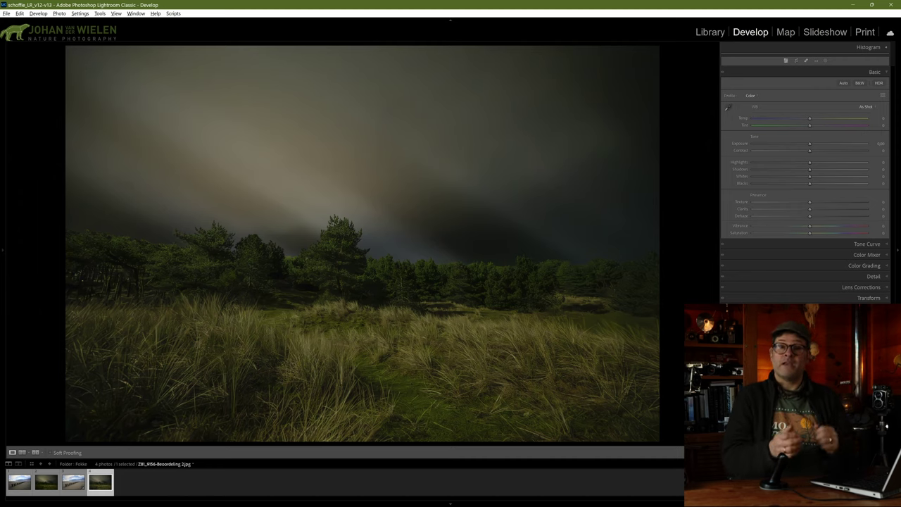
Return to the library grid, open the participant folder directly below the current one, and display its photos full width.
key(g)
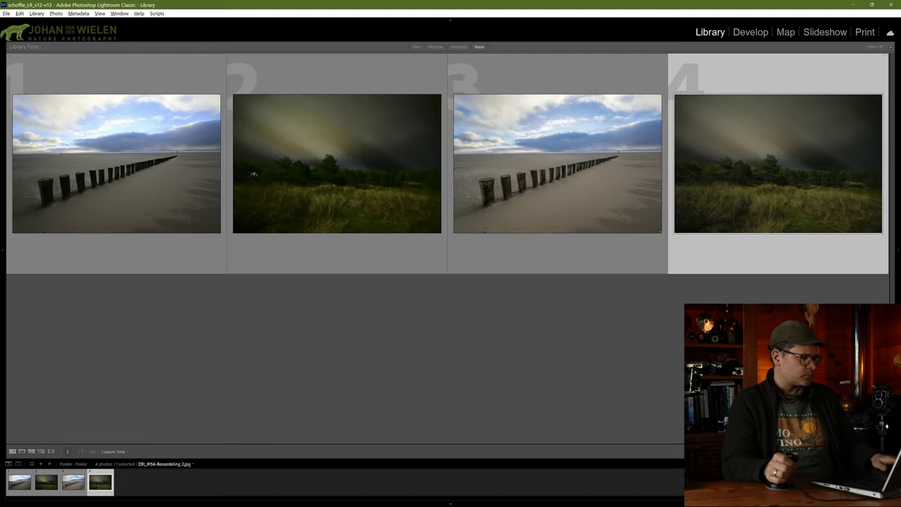
key(Tab)
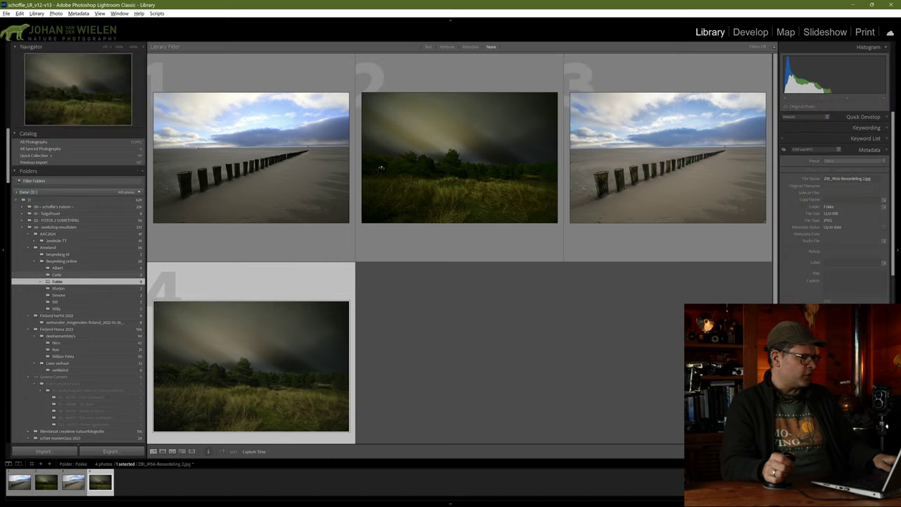
click(59, 288)
key(Tab)
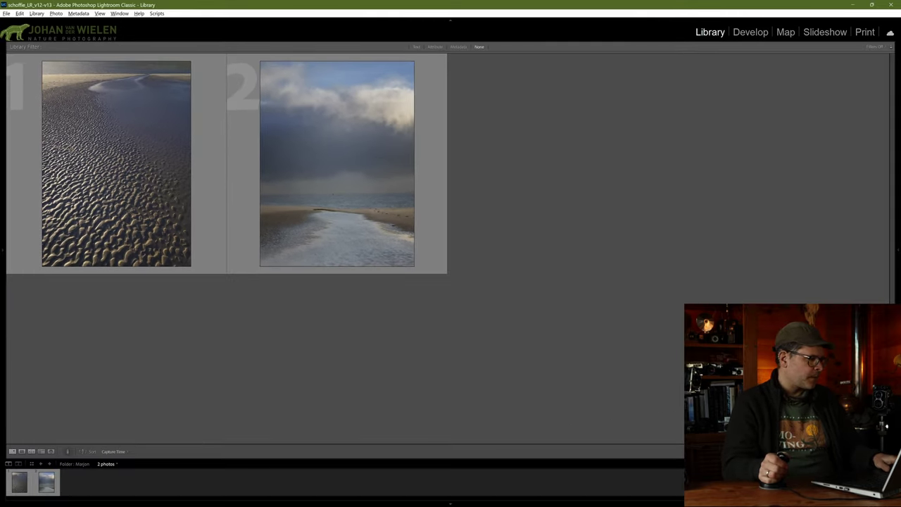
View the rippled-sand and cloudy-beach photos full size and examine their details up close.
double_click(116, 163)
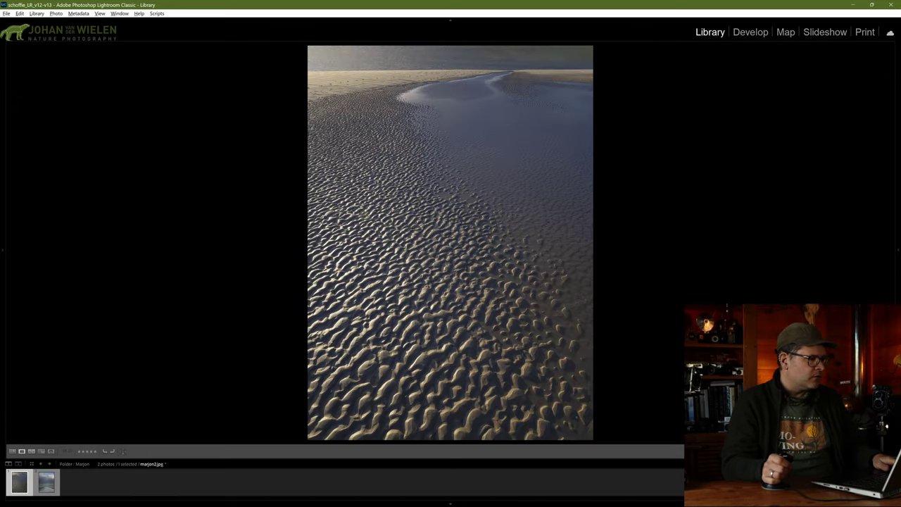
key(Right)
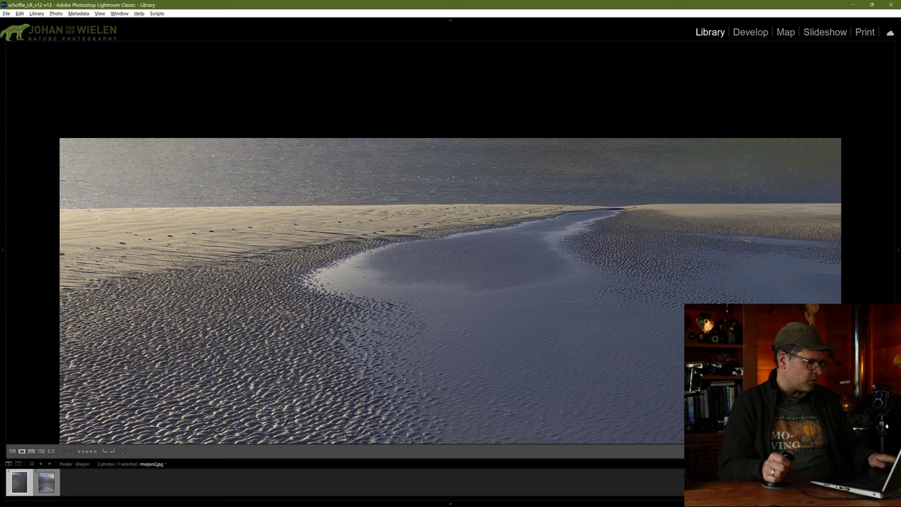
key(Right)
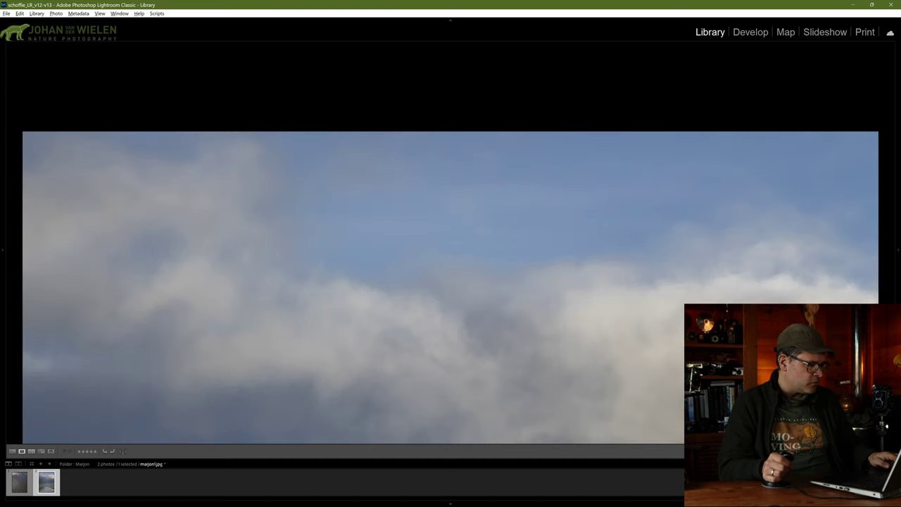
key(z)
key(z)
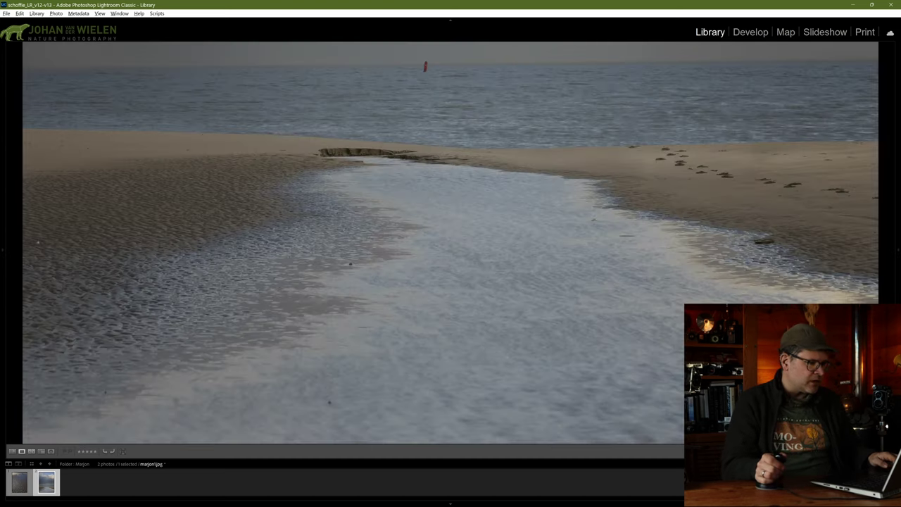
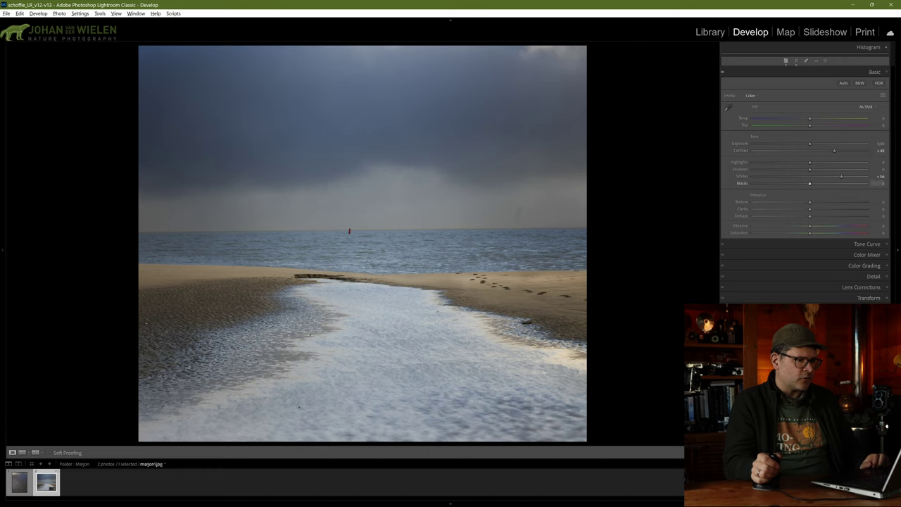
Raise the cloudy-beach photo's Whites to about +62 and lower its Highlights to about −48.
drag(870, 177, 874, 177)
key(comma)
key(comma)
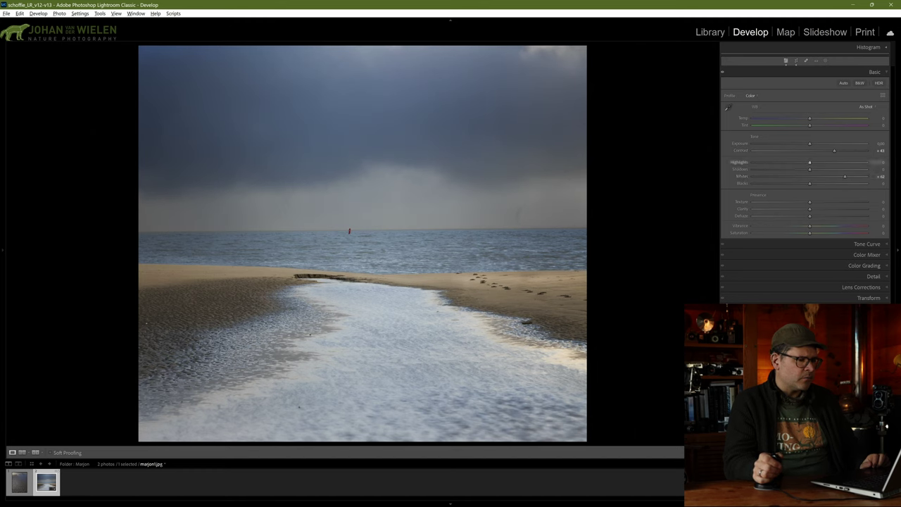
key(minus)
key(minus)
key(minus)
key(minus)
key(minus)
key(minus)
key(minus)
key(minus)
Heal the dark smudge in the sky above the cloudy-beach photo's horizon, using a brush size of 76.
key(z)
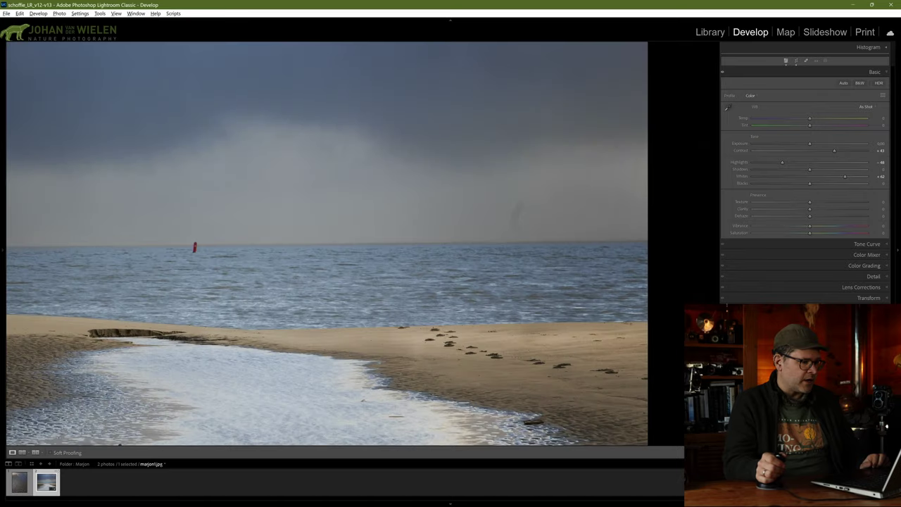
key(q)
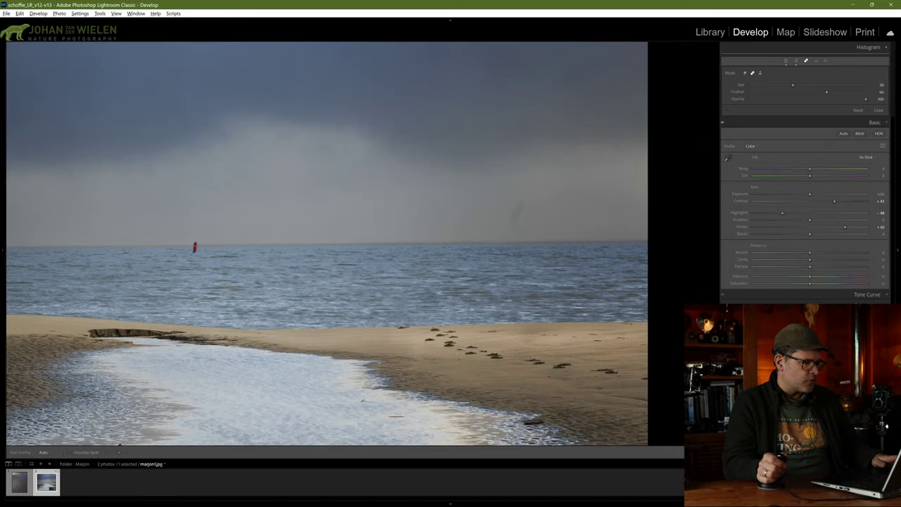
key(bracketright)
key(bracketright)
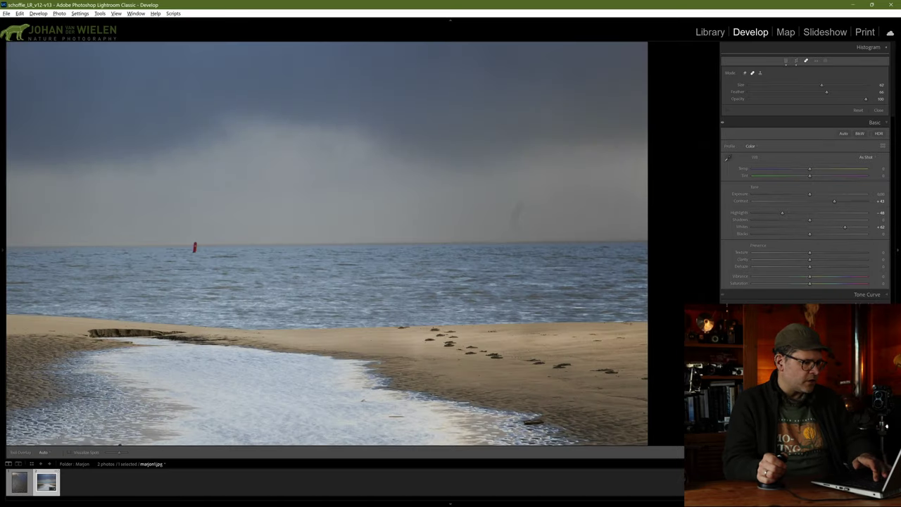
key(bracketright)
key(bracketright)
key(bracketright)
drag(522, 203, 519, 226)
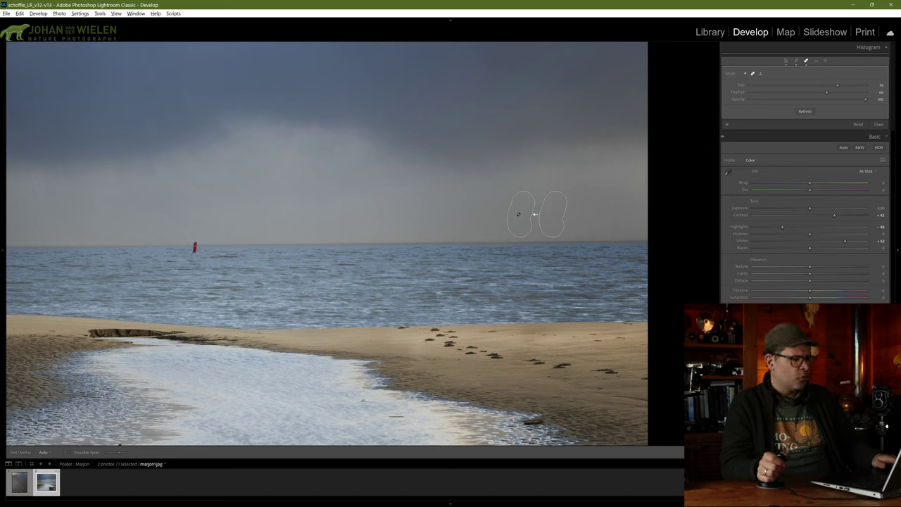
Show the lens correction profile settings and inspect the healed sky of the cloudy-beach photo close up and in full view.
key(ctrl+z)
key(ctrl+6)
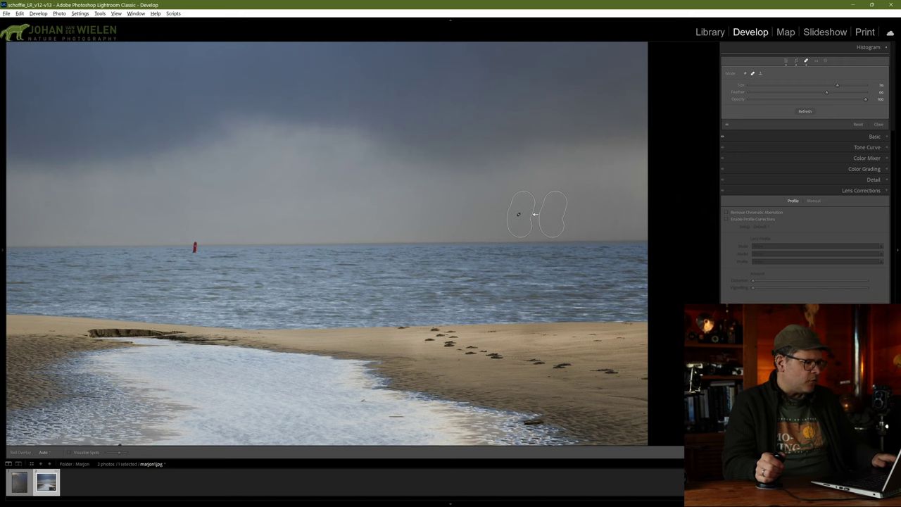
key(q)
key(z)
key(z)
key(z)
key(z)
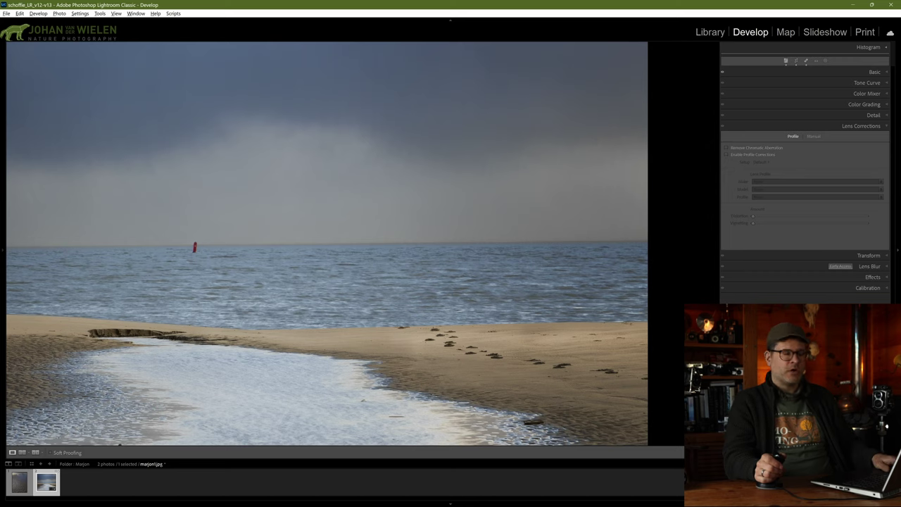
key(q)
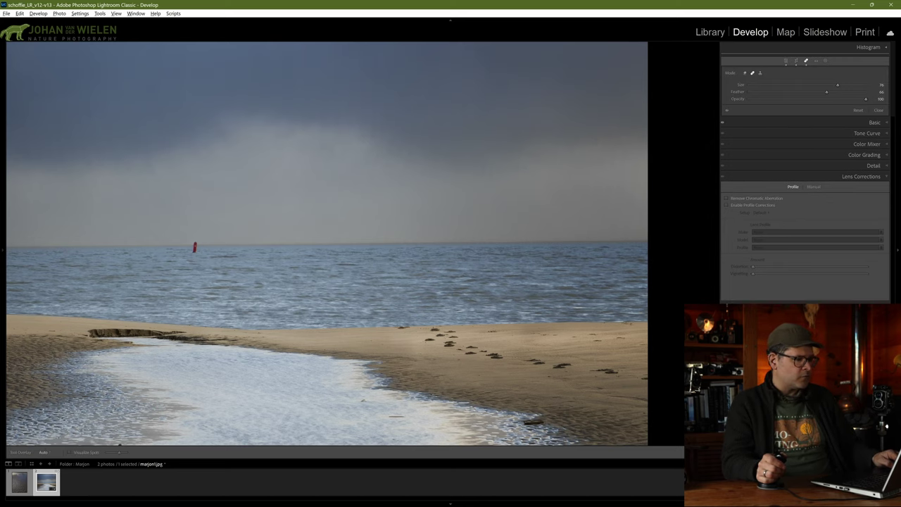
key(z)
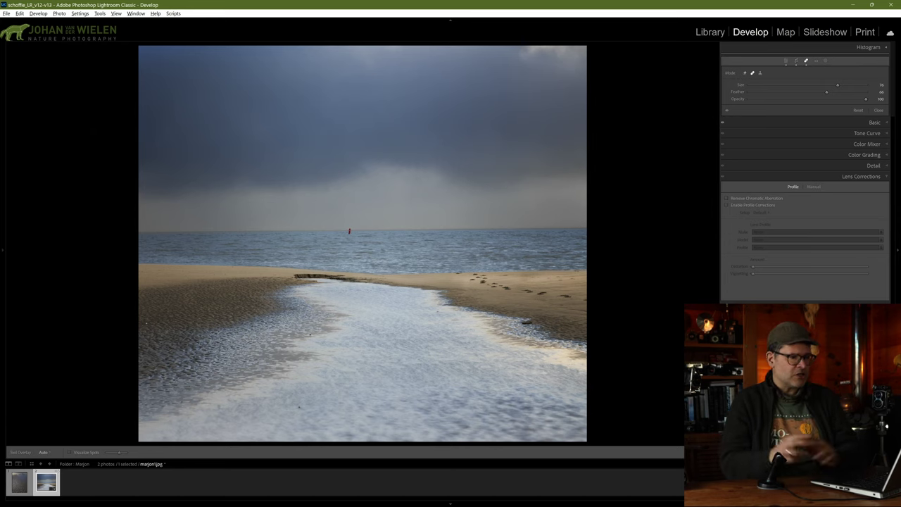
Try the 1 x 1 and 2 x 3 / 4 x 6 crop ratios on the cloudy-beach photo.
key(r)
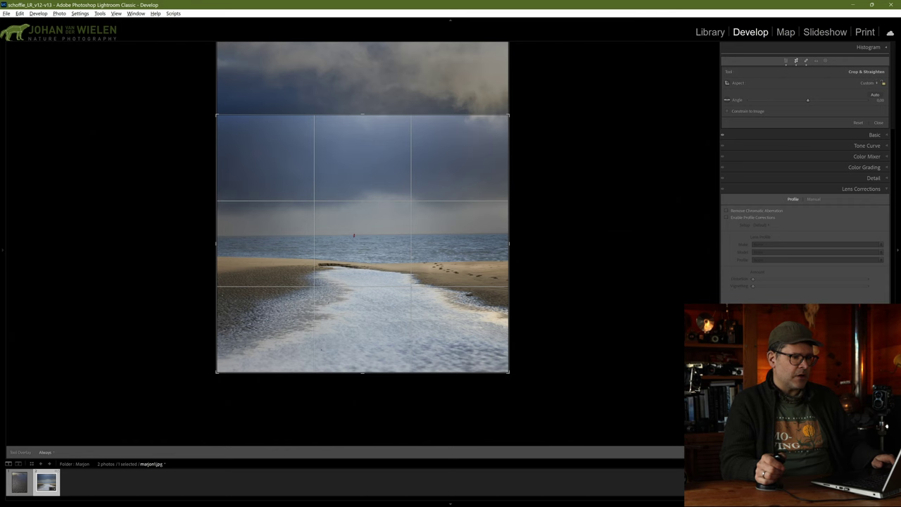
click(867, 83)
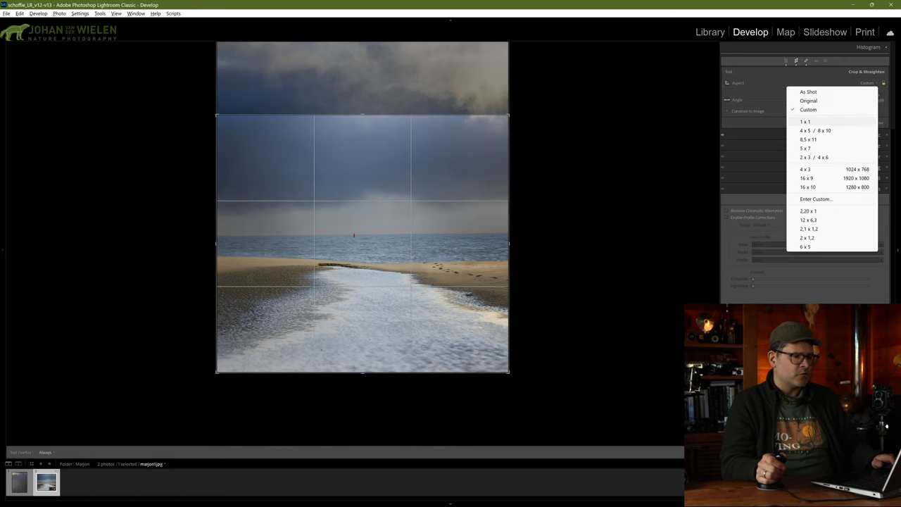
click(805, 121)
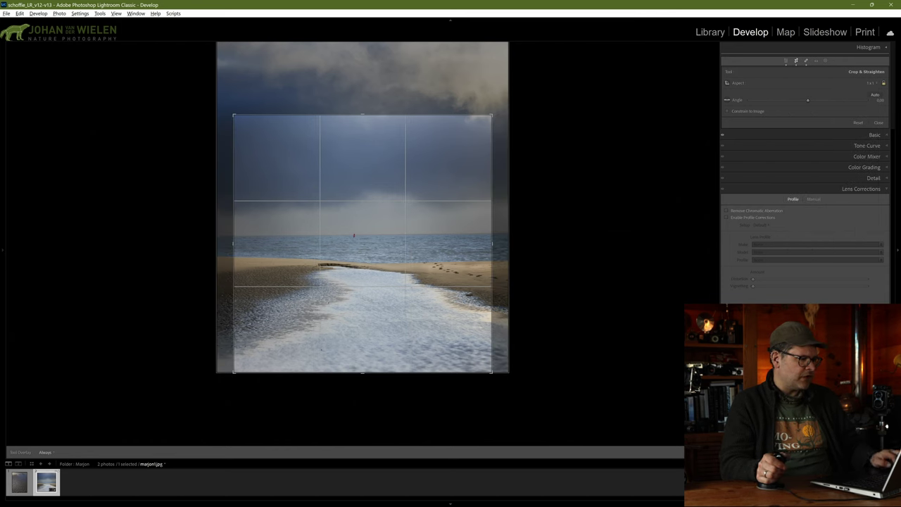
key(ctrl+z)
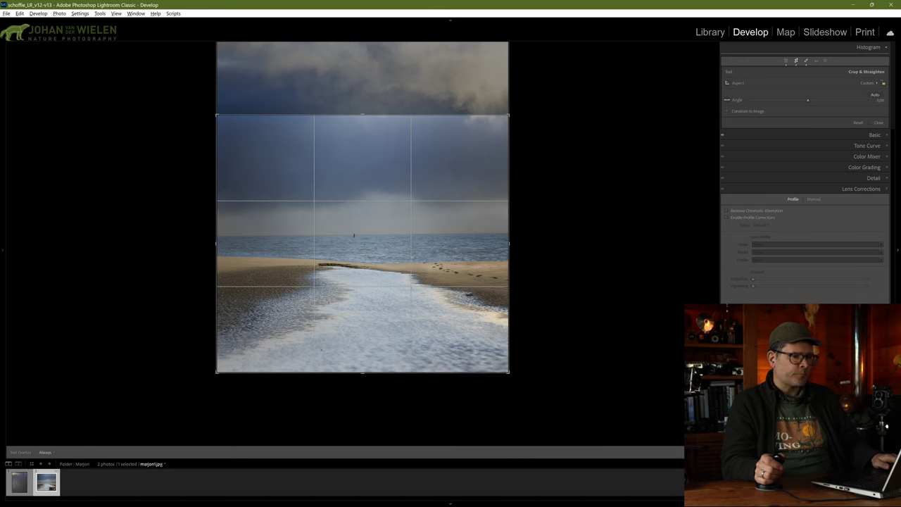
click(868, 82)
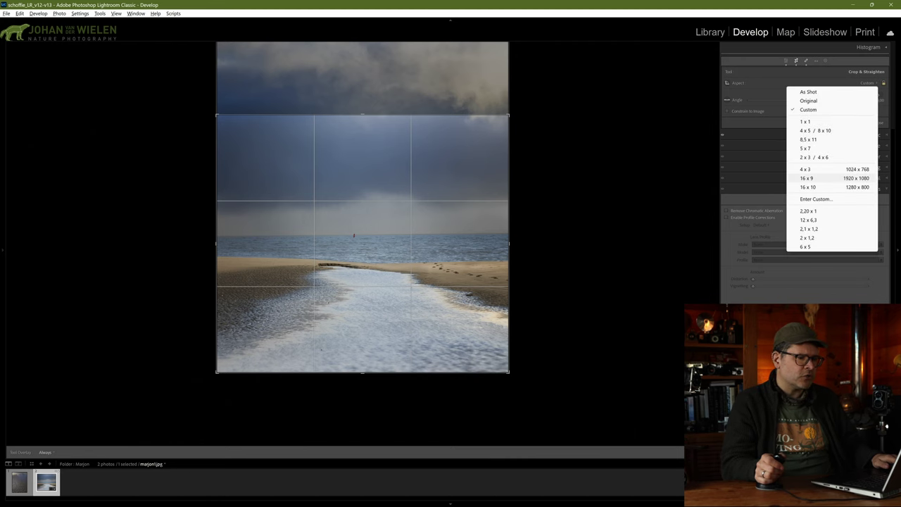
click(814, 157)
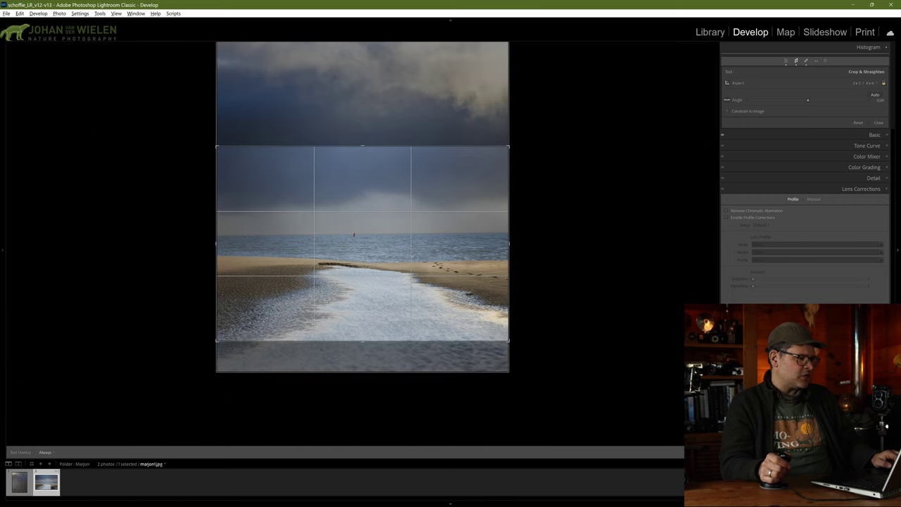
Crop the cloudy-beach photo to a custom 6 x 5 ratio and enlarge the crop frame slightly.
click(869, 82)
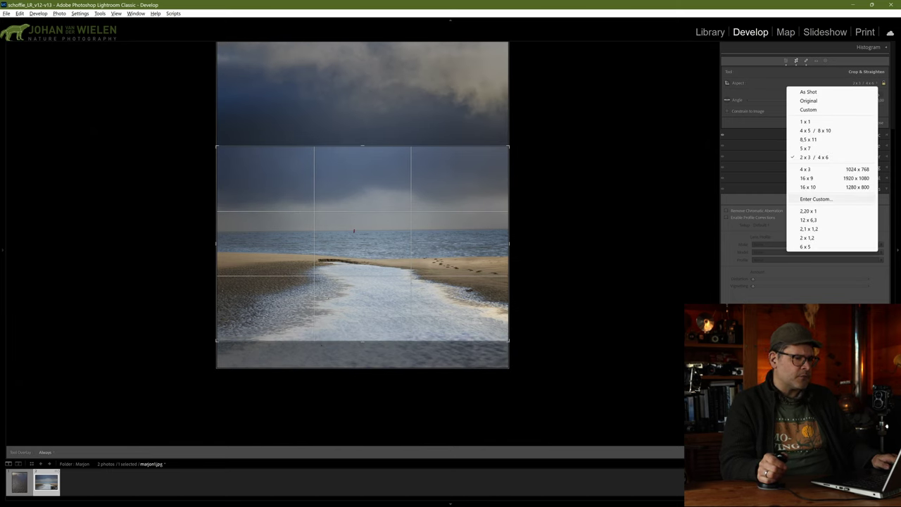
click(815, 198)
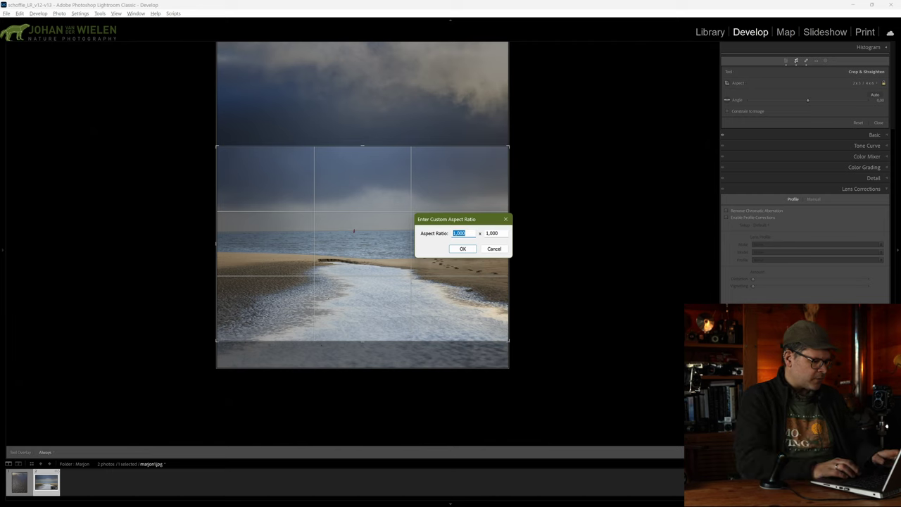
text(6)
key(Tab)
text(5)
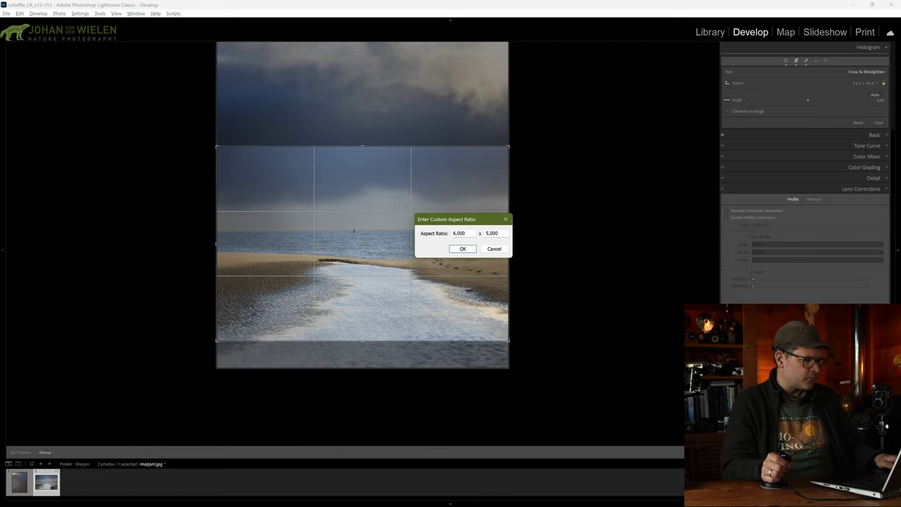
key(Return)
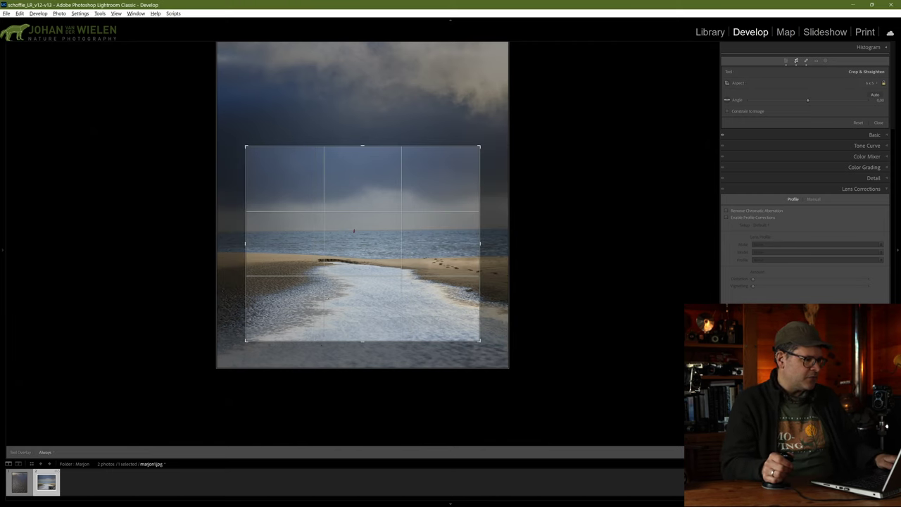
drag(480, 146, 494, 134)
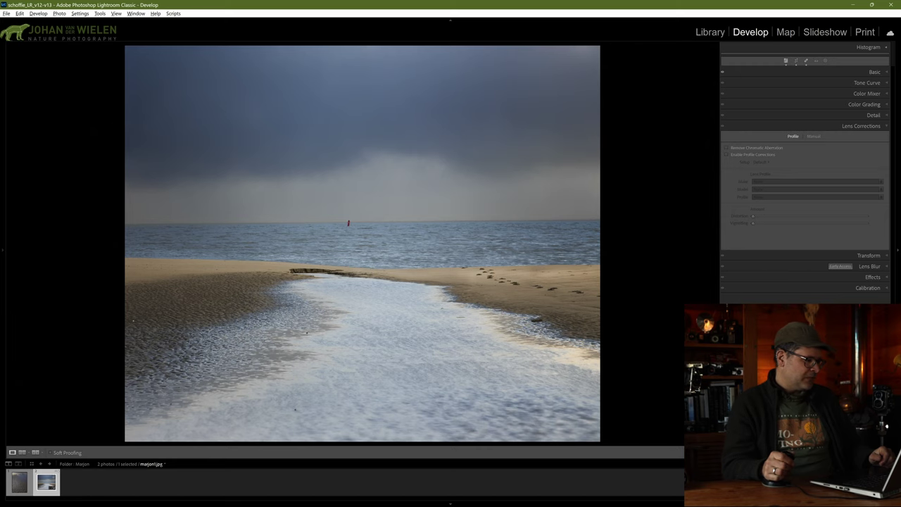
Flip the rippled-sand photo horizontally and compare the original and mirrored orientations, keeping the mirrored one.
key(Left)
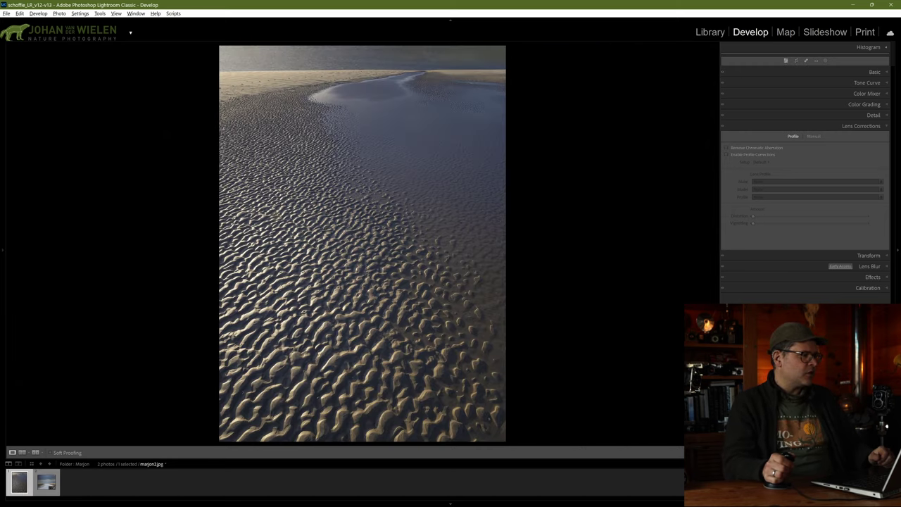
click(59, 13)
click(83, 115)
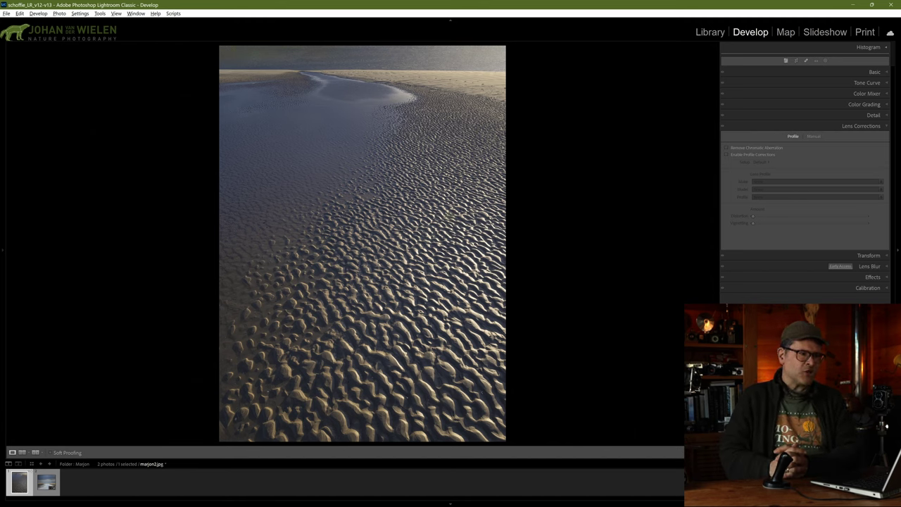
key(ctrl+z)
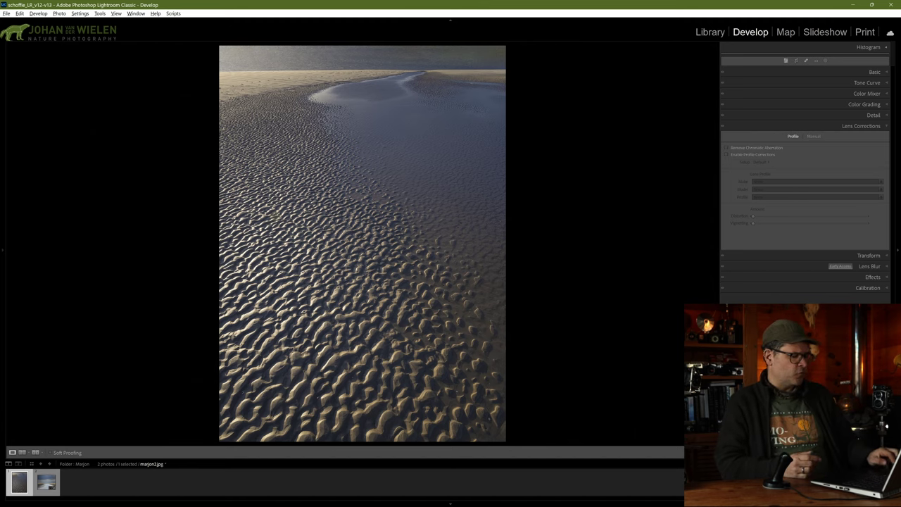
key(ctrl+y)
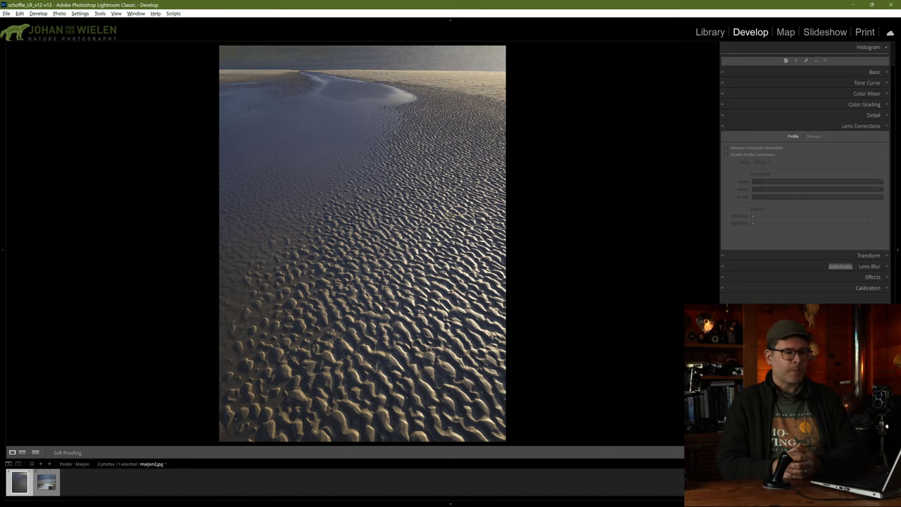
Crop the mirrored rippled-sand photo to a 4 x 3 ratio.
key(r)
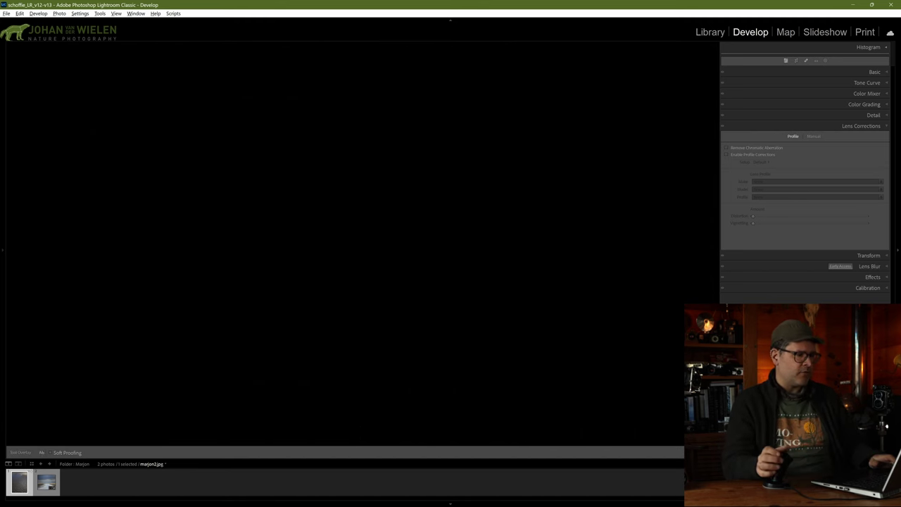
click(866, 83)
click(820, 170)
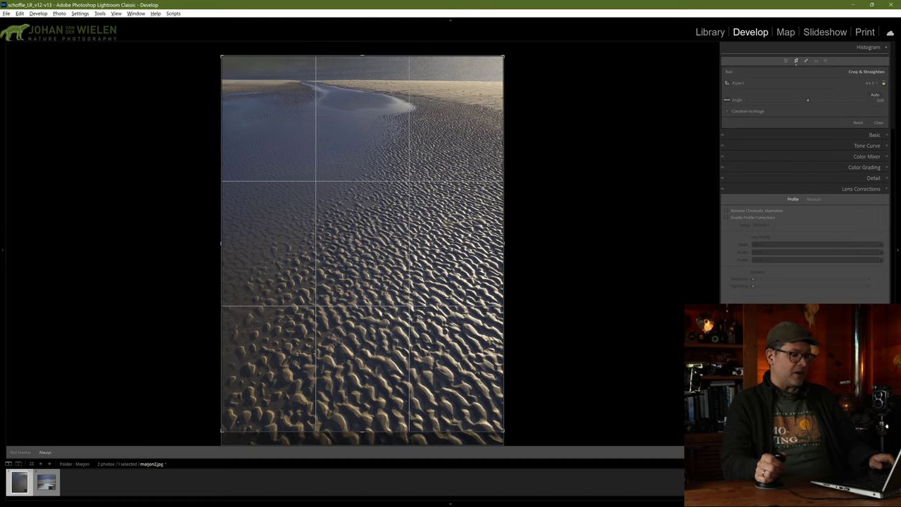
key(r)
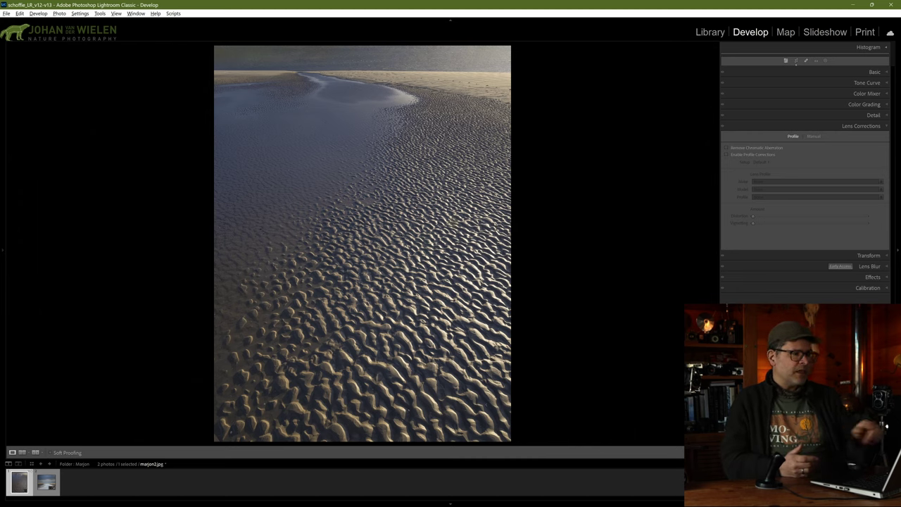
Tighten the rippled-sand photo's crop by trimming its right and lower edges, and check the histogram.
key(r)
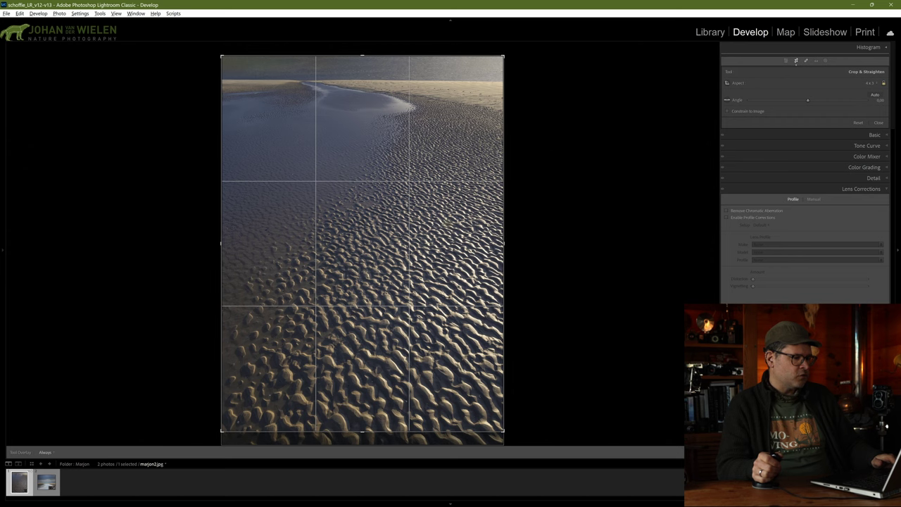
drag(503, 430, 481, 401)
key(Return)
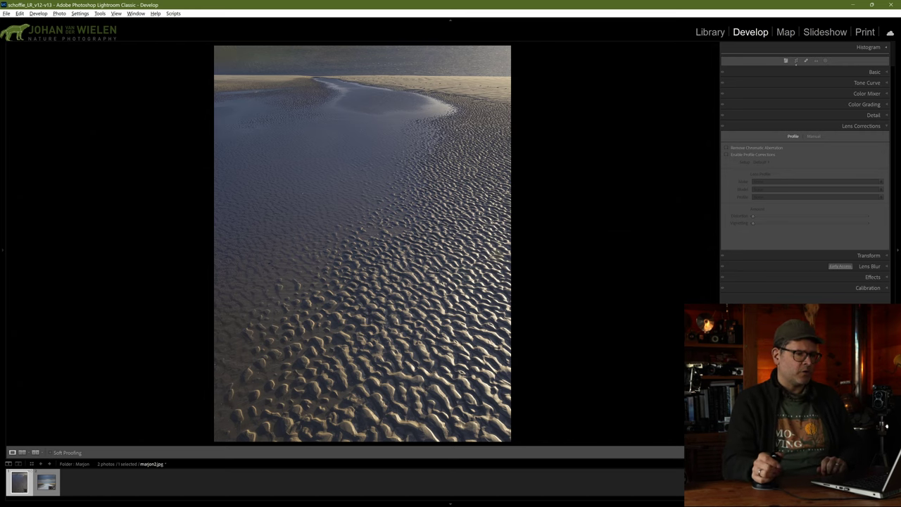
click(868, 47)
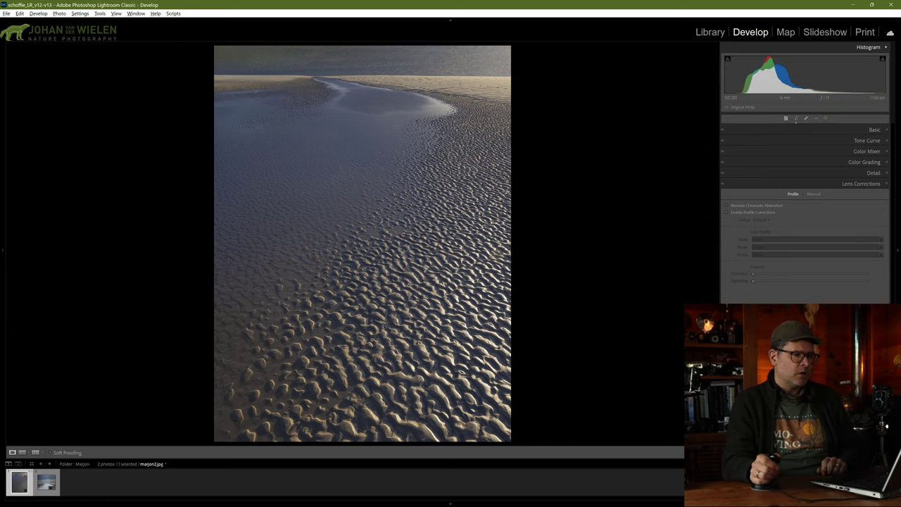
click(868, 47)
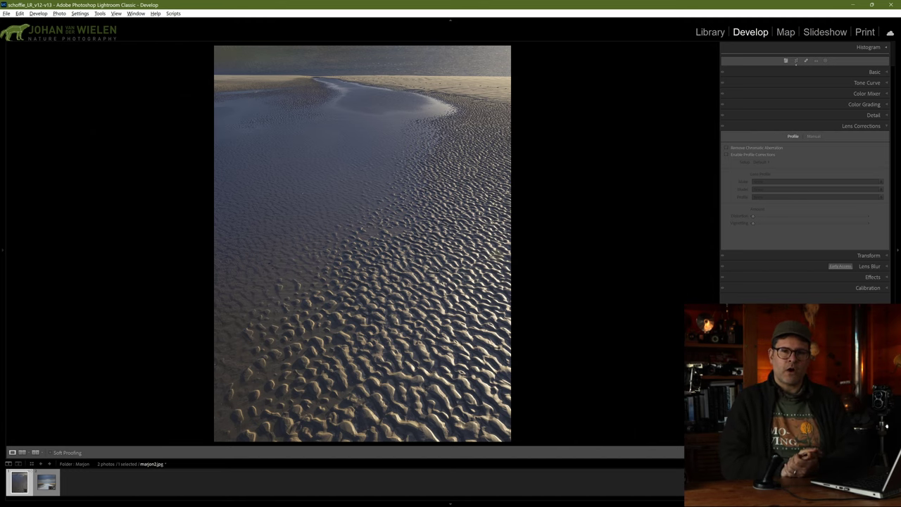
Return to the library grid, open the participant folder with the sunset and purple-sky seascapes, and hide the side panels.
key(g)
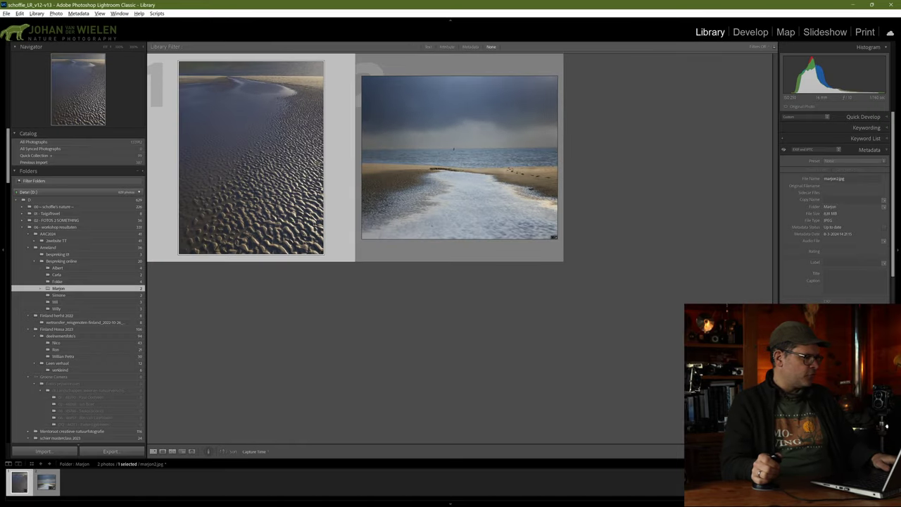
click(59, 295)
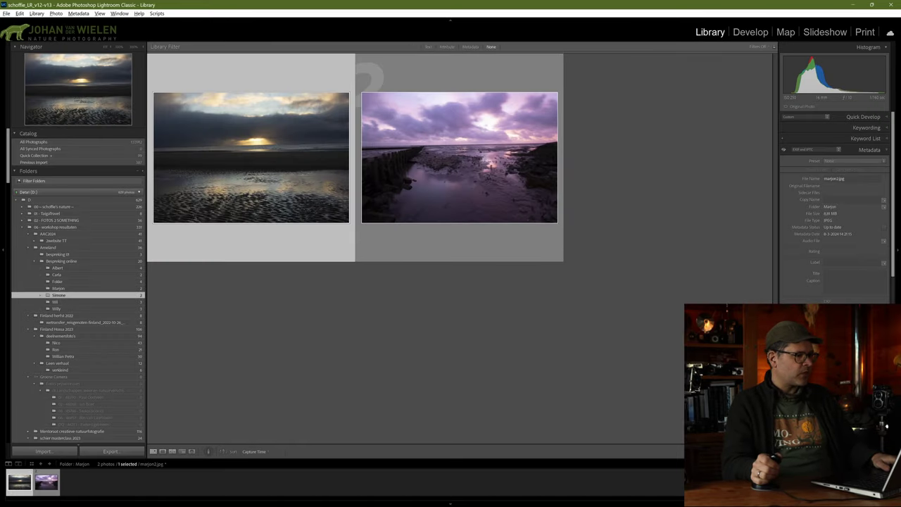
key(Tab)
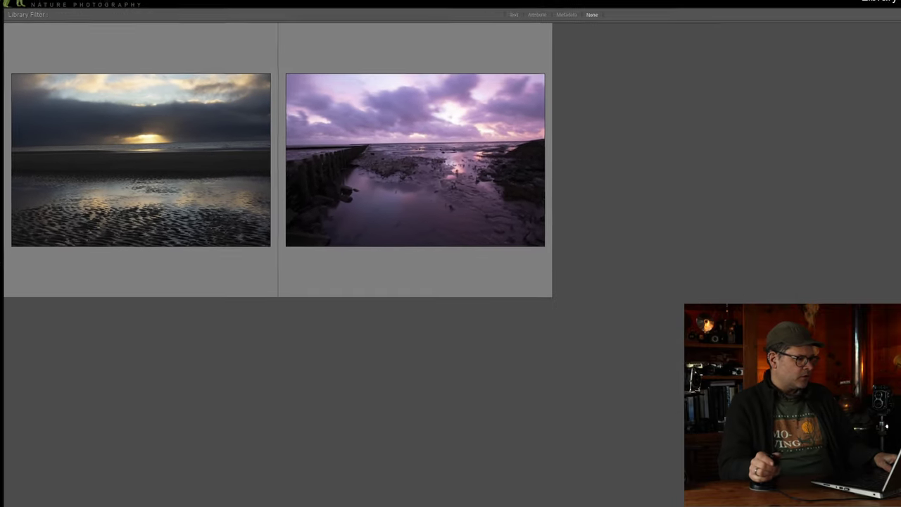
Open the sunset-beach photo in the large view without the module bar and examine its sky up close.
double_click(116, 164)
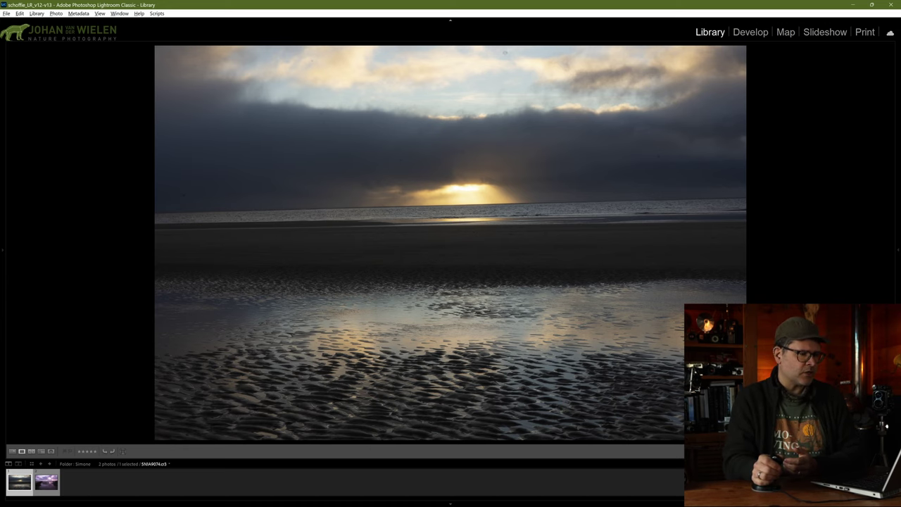
key(F5)
key(z)
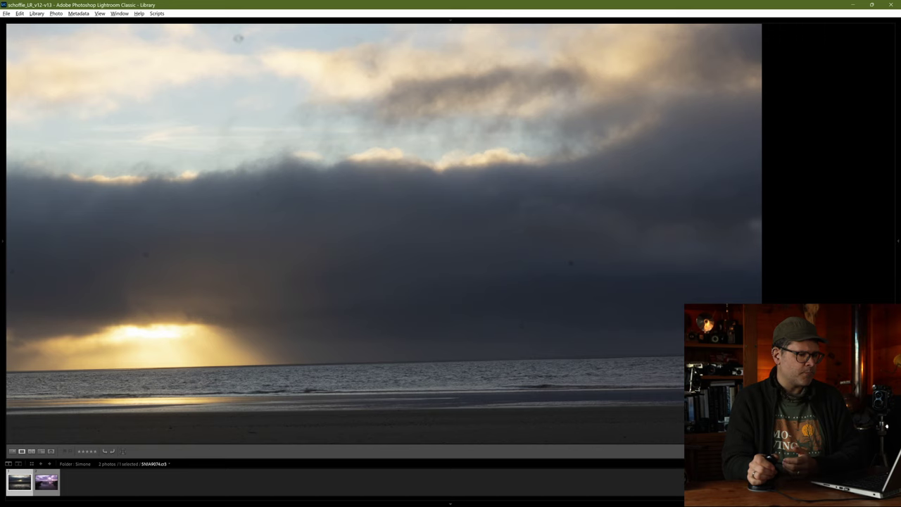
Crop the sunset-beach photo to 16 x 9, straighten its horizon and trim off the bright upper sky.
key(z)
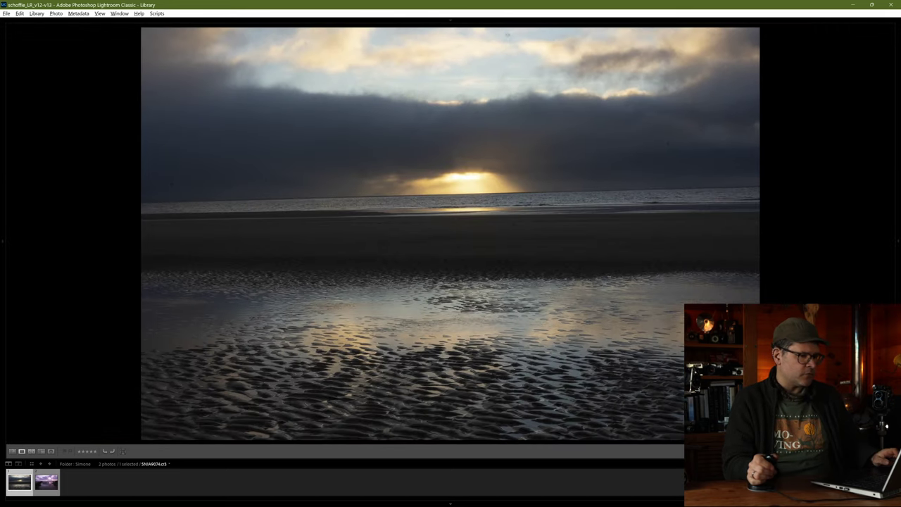
key(F8)
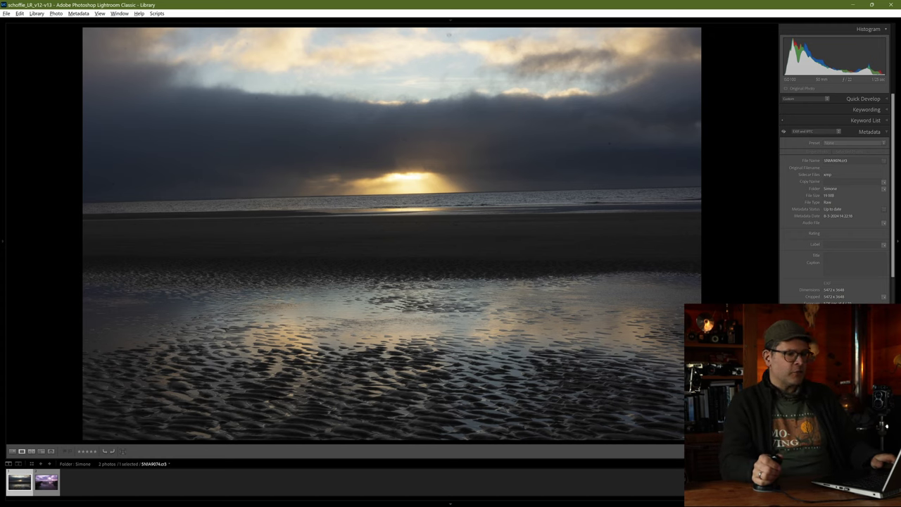
key(d)
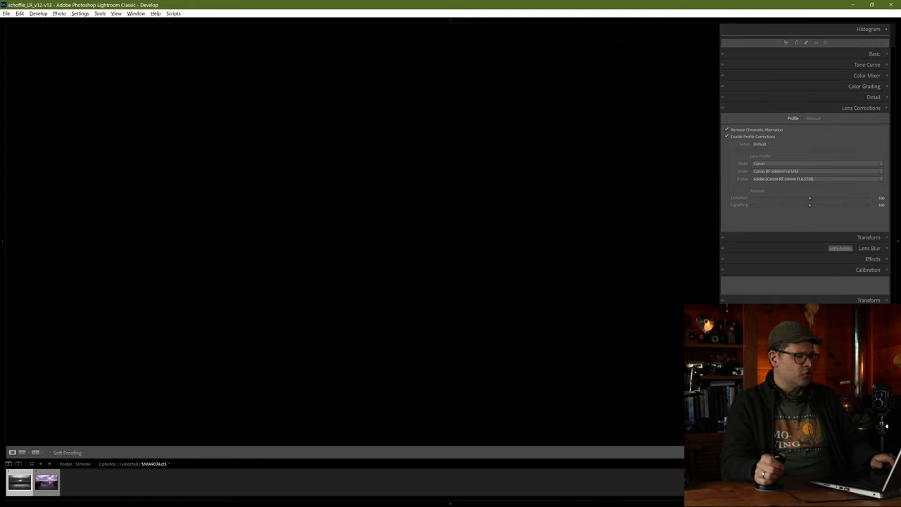
key(r)
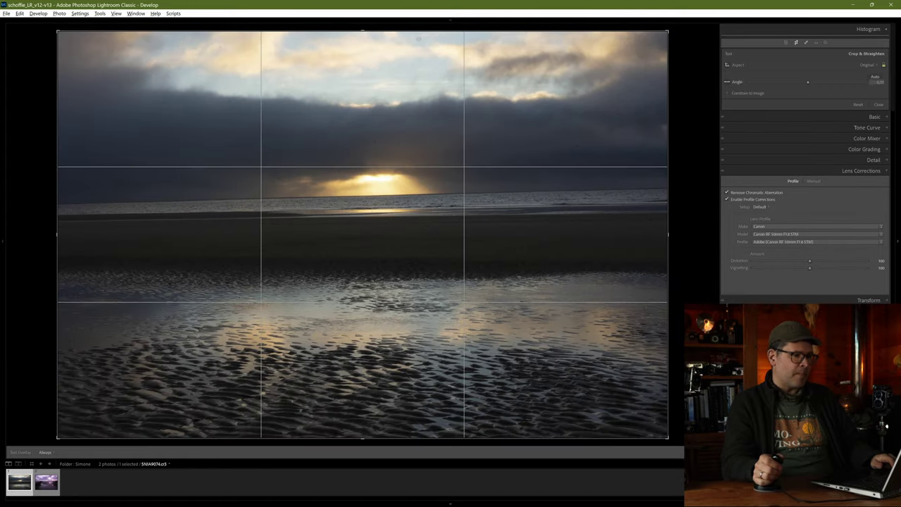
click(830, 160)
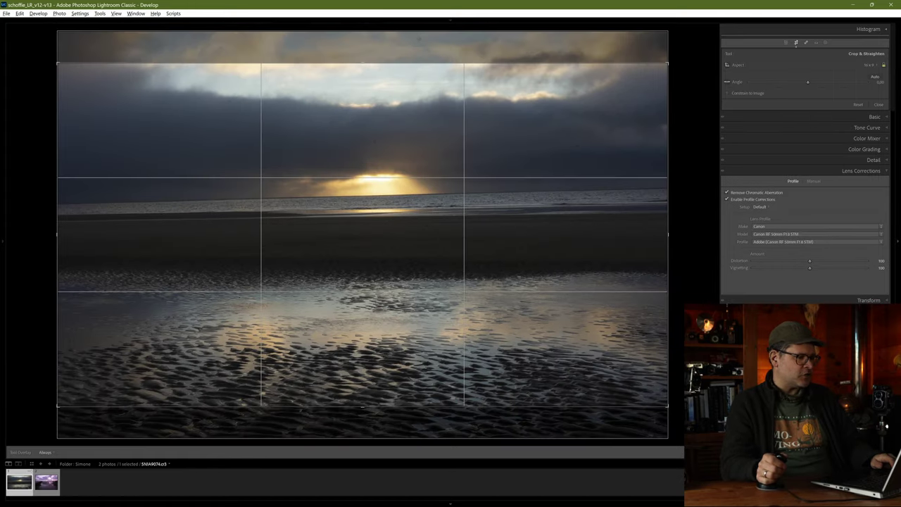
drag(807, 81, 810, 82)
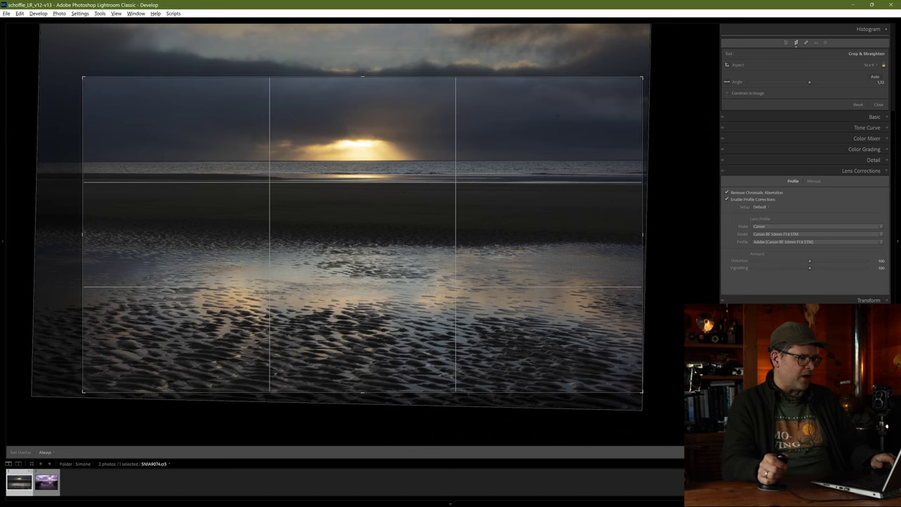
key(Return)
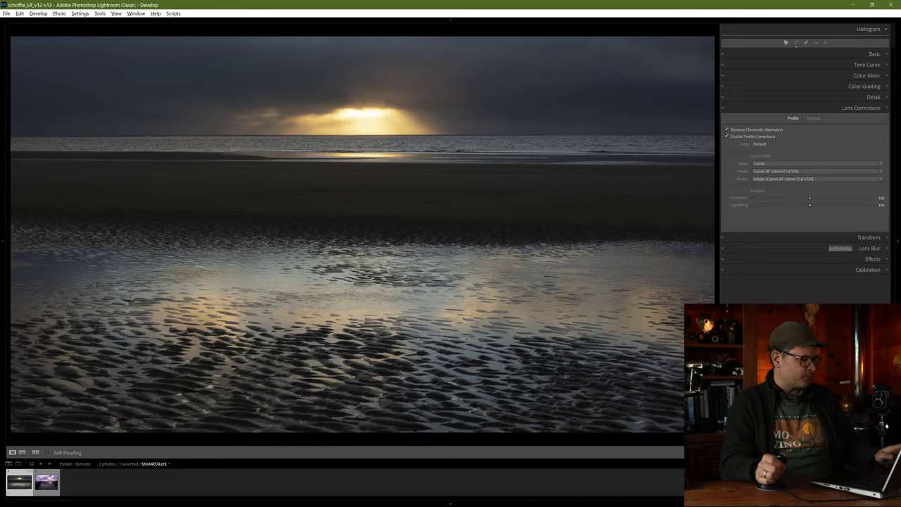
Heal the dust spots in the dark clouds around and right of the sunburst, including the one near the sky's left side.
key(z)
key(q)
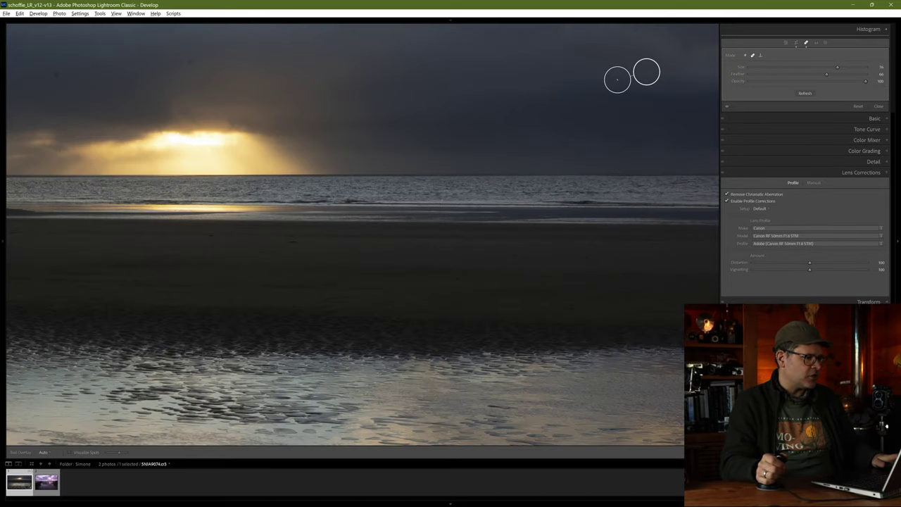
click(511, 110)
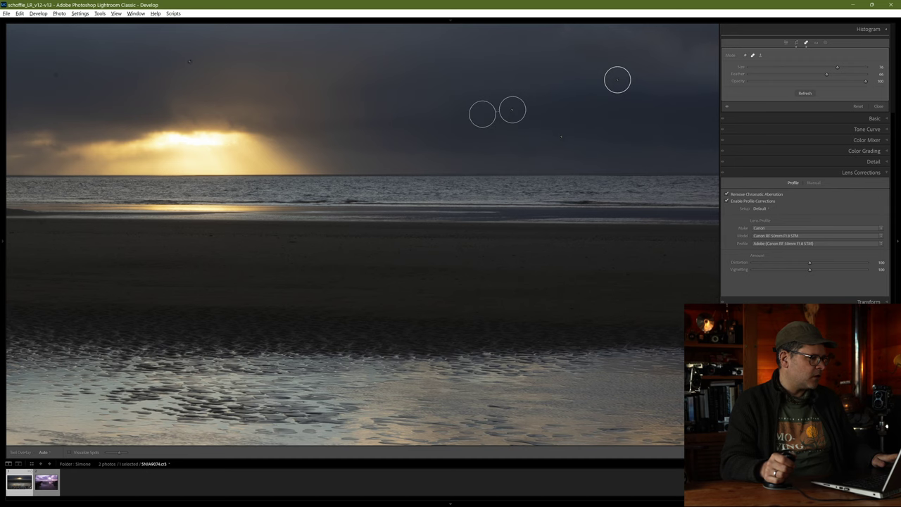
click(57, 73)
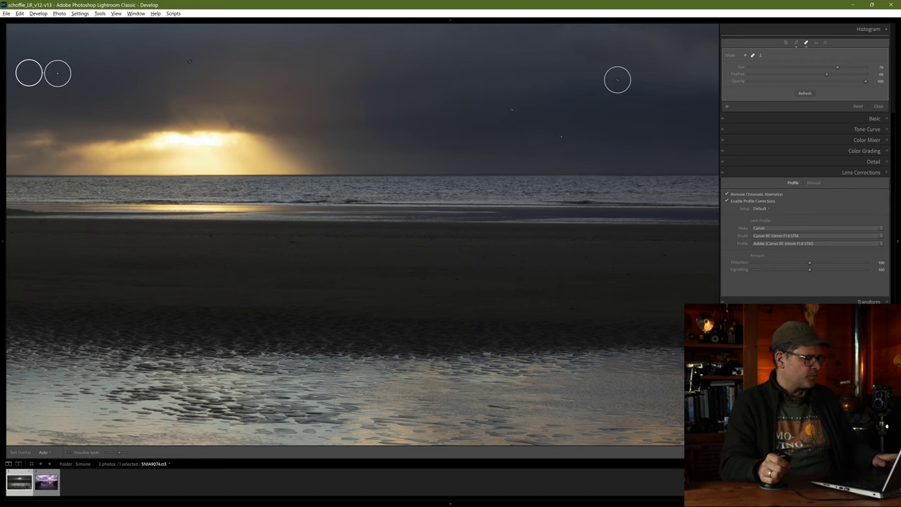
key(q)
key(z)
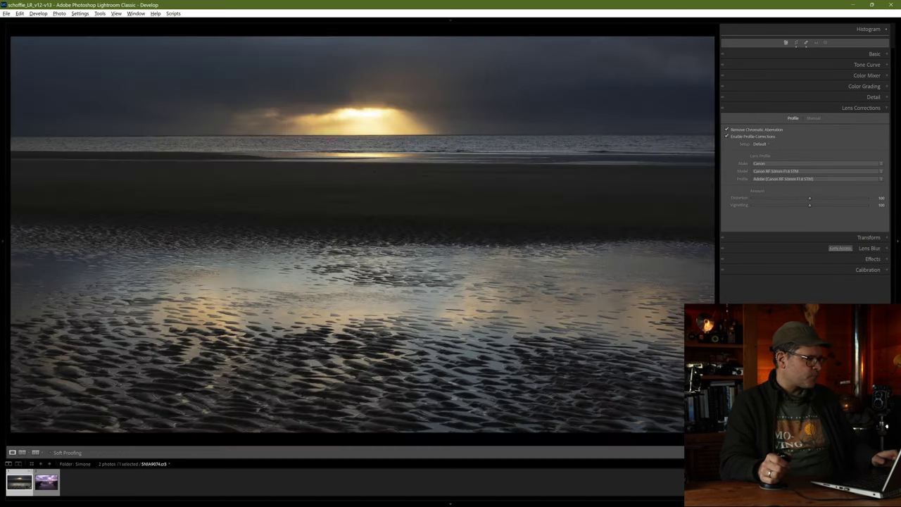
Heal the remaining dust spots in the dark sky left of the sunburst and hide the photo info overlay.
key(z)
drag(212, 232, 609, 282)
key(q)
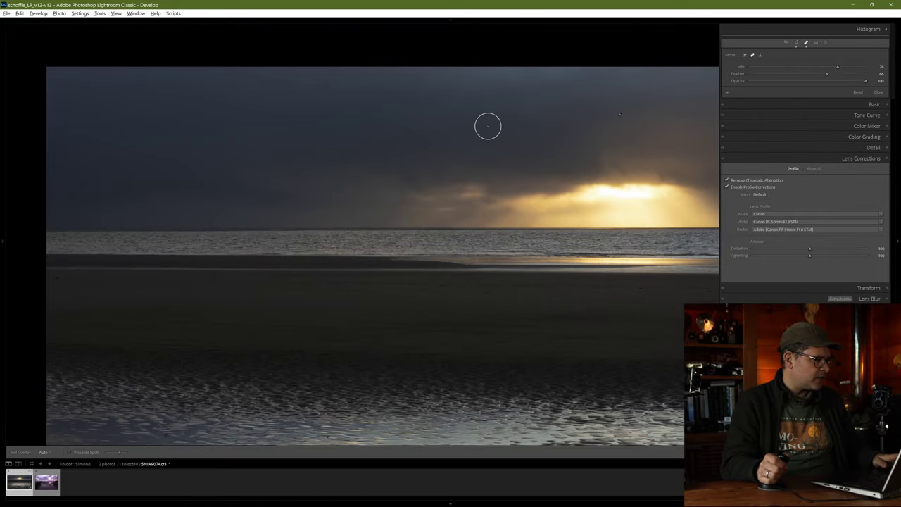
click(299, 127)
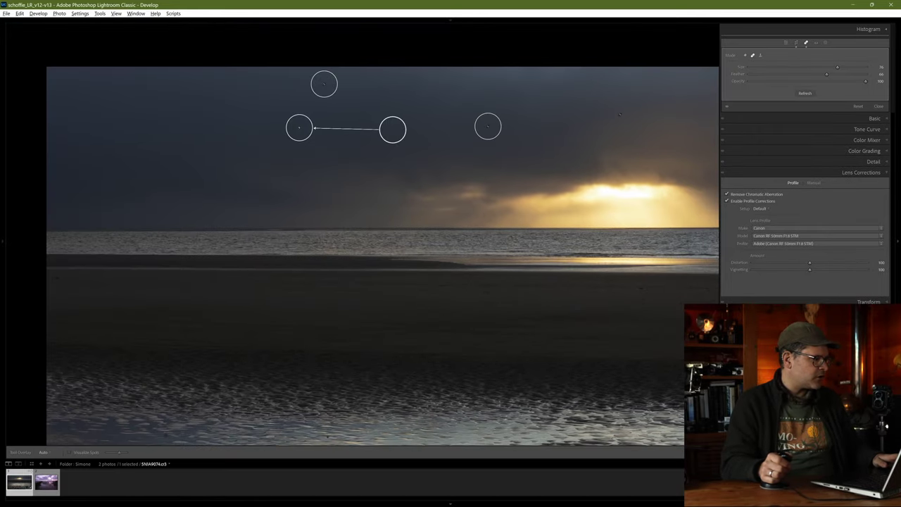
click(148, 96)
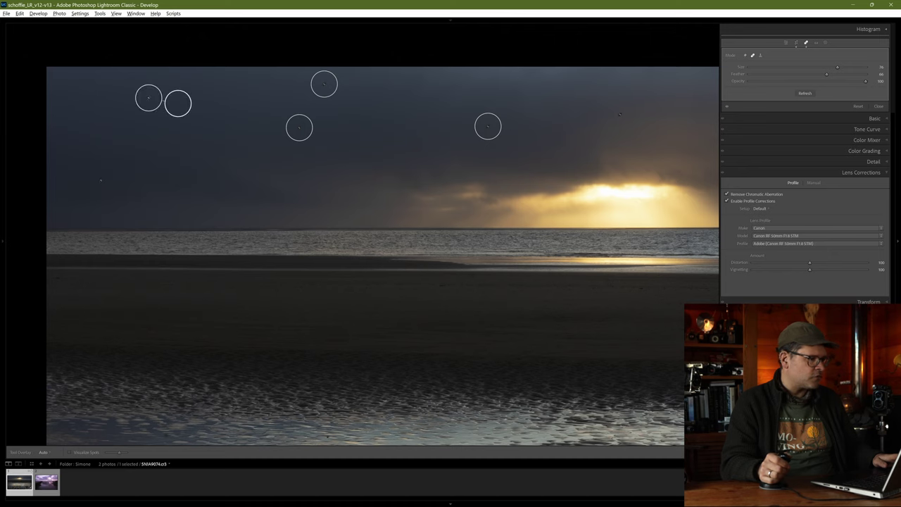
click(127, 157)
key(q)
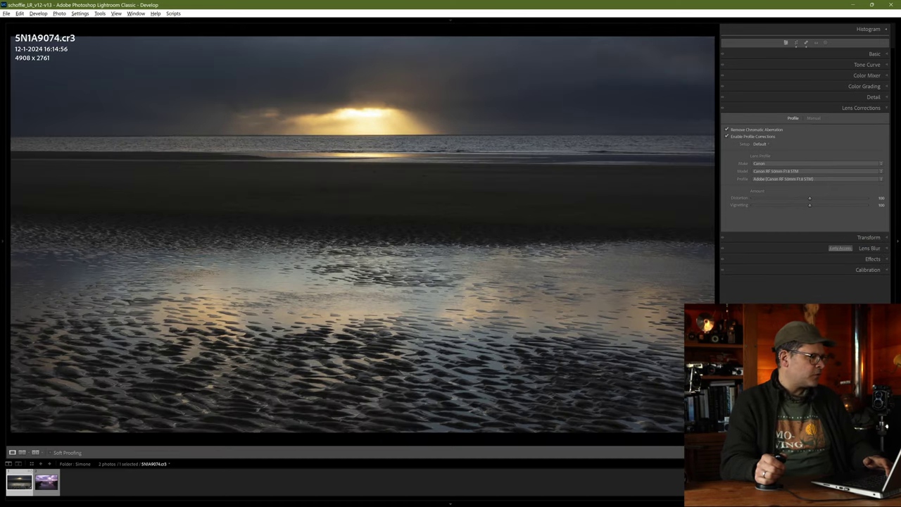
key(i)
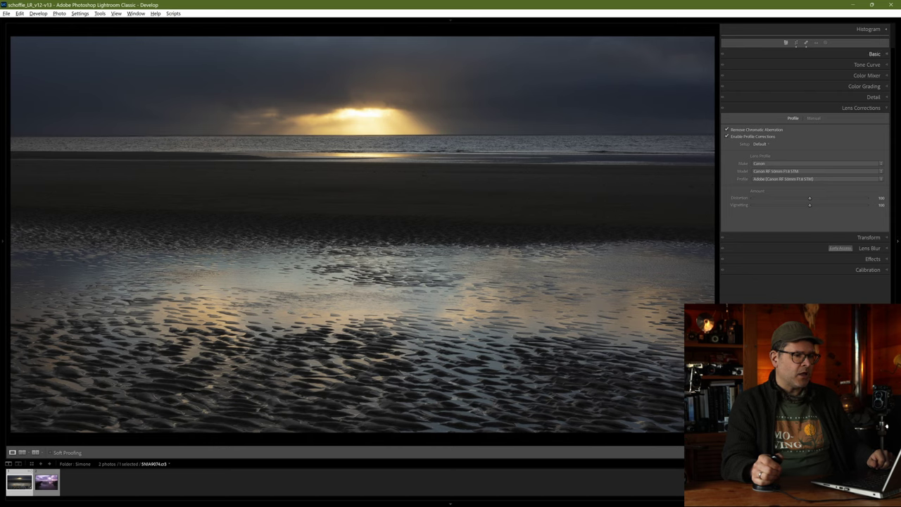
Set Highlights to -75 and Exposure to -0.25, raise Shadows and Contrast, and add a subtle dark post-crop vignette.
click(874, 54)
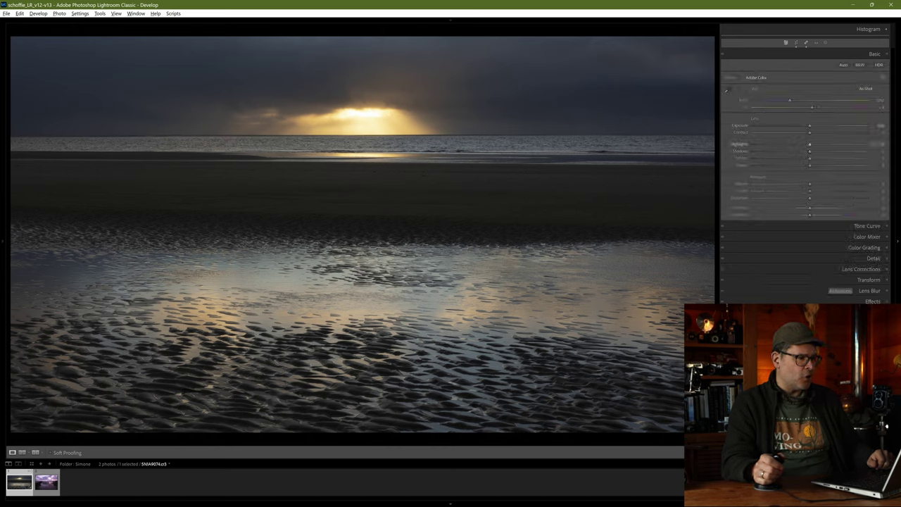
drag(809, 144, 844, 150)
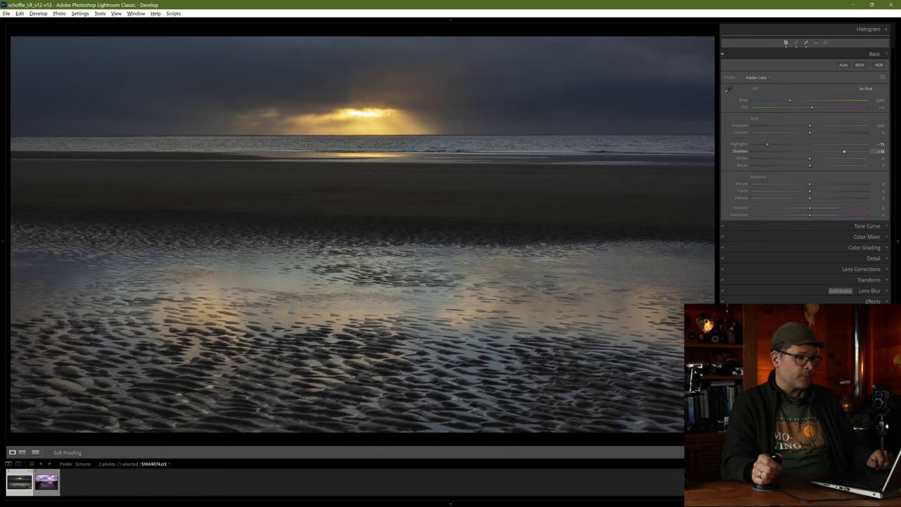
drag(809, 125, 828, 132)
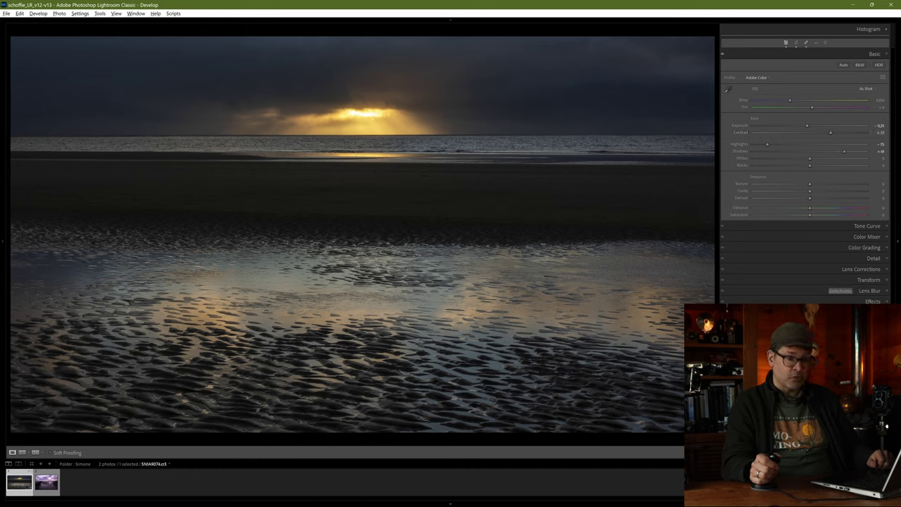
click(872, 301)
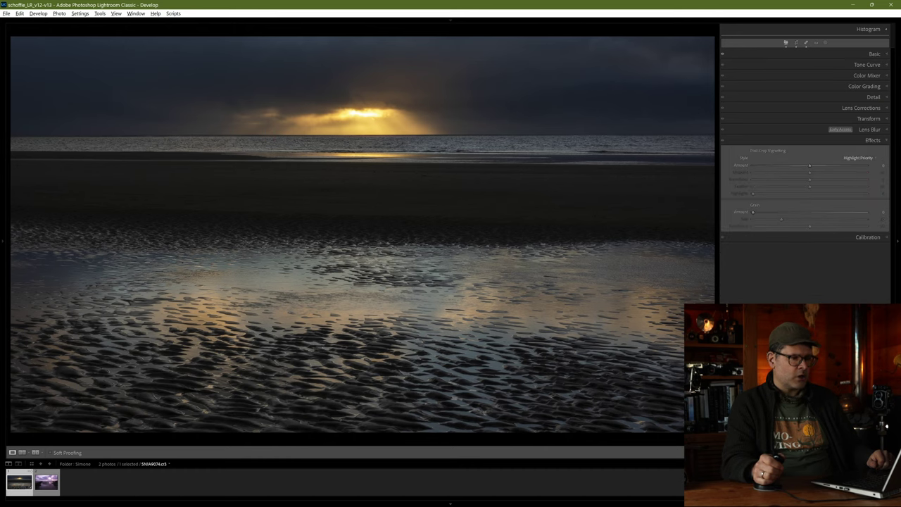
drag(809, 166, 802, 165)
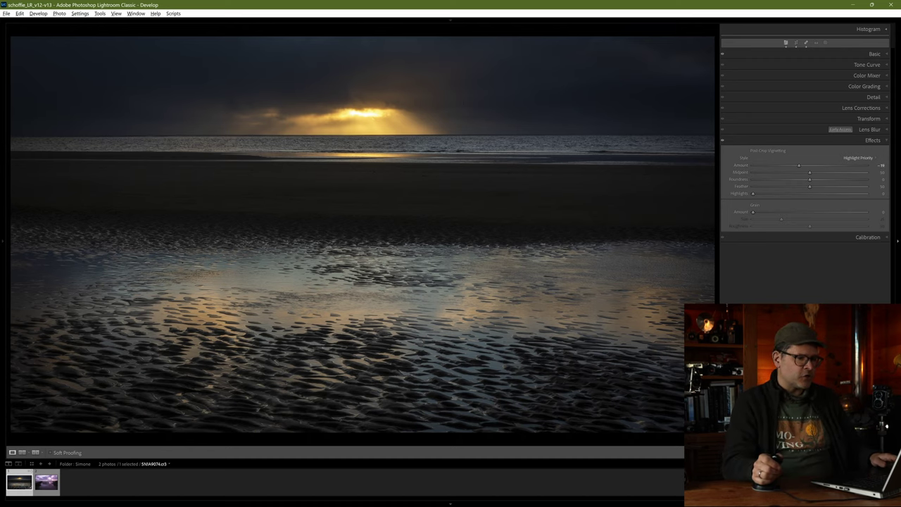
Compare the sunset-beach photo before and after editing, side by side with the side panels hidden.
key(F7)
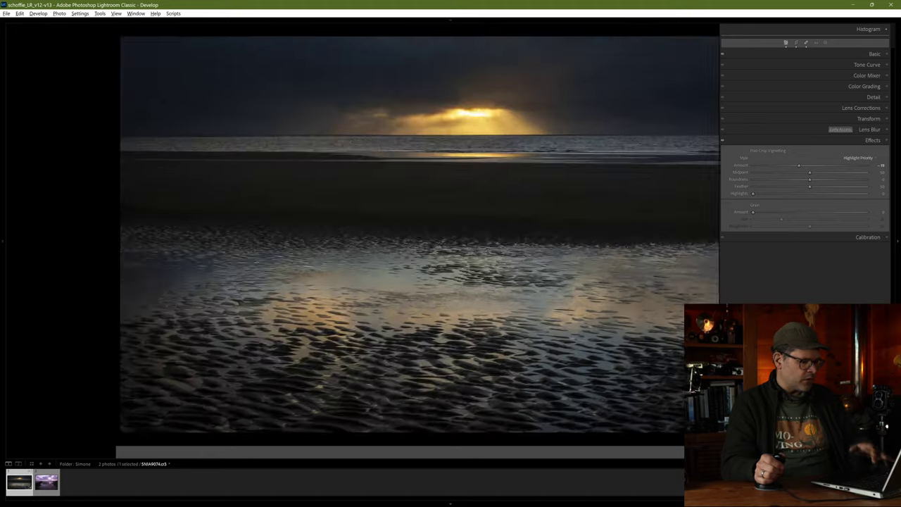
key(g)
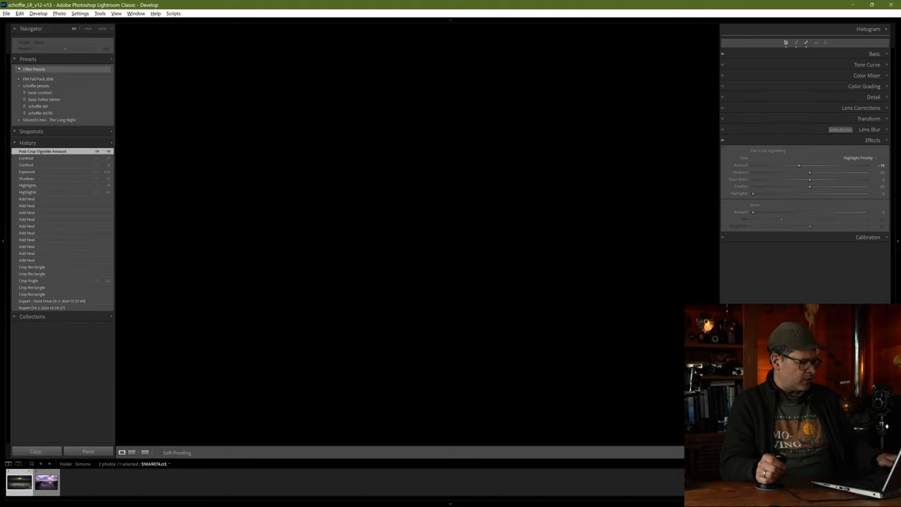
key(Tab)
key(Tab)
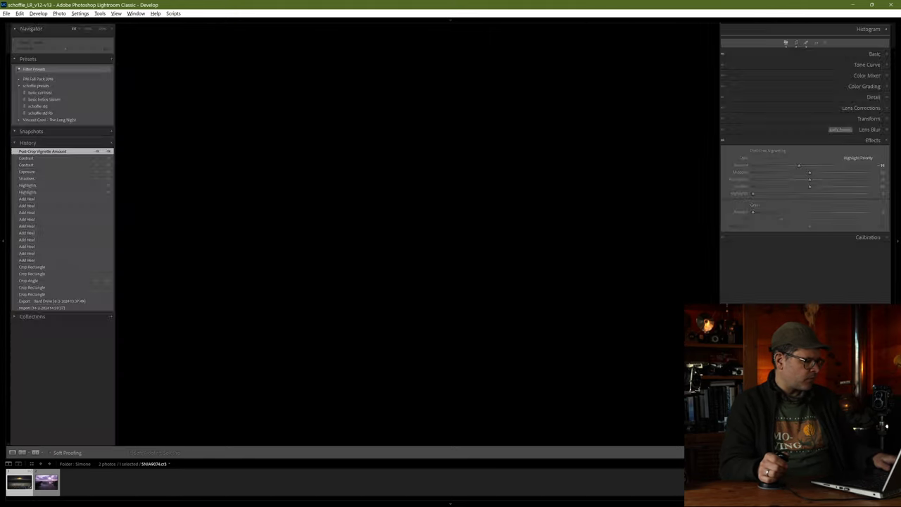
key(Tab)
key(backslash)
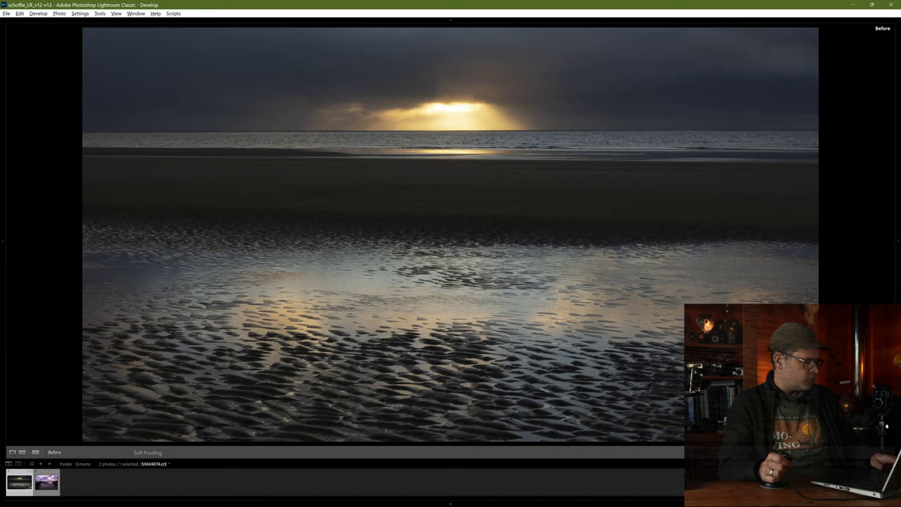
key(y)
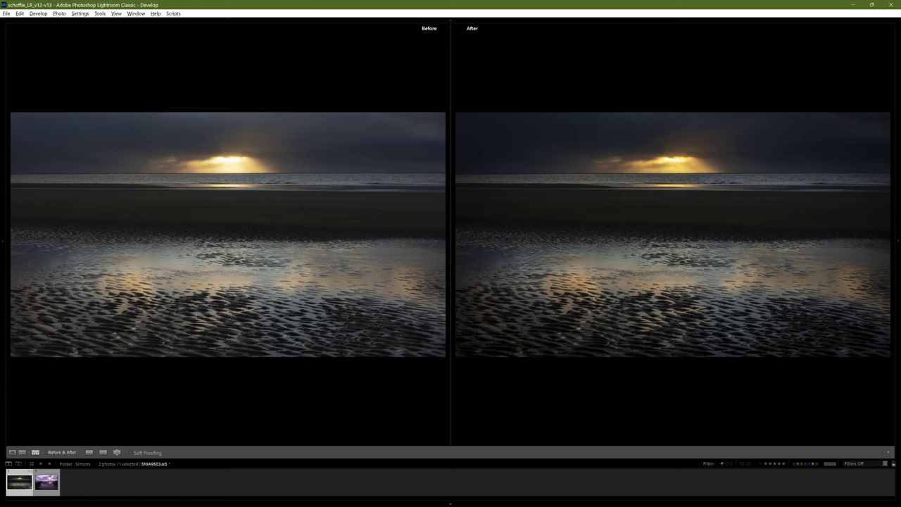
Open the purple-sky seascape for developing in a single-photo view with only the adjustment panels shown beside it.
click(47, 482)
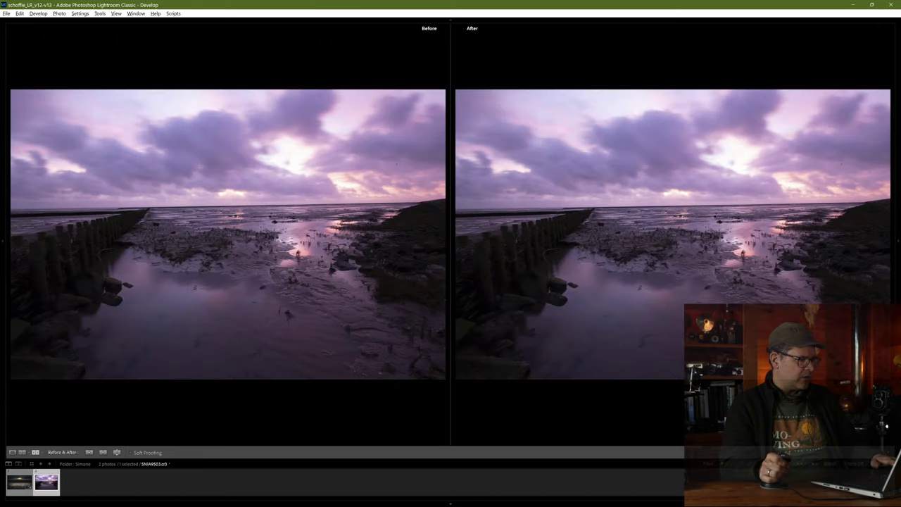
key(Tab)
key(y)
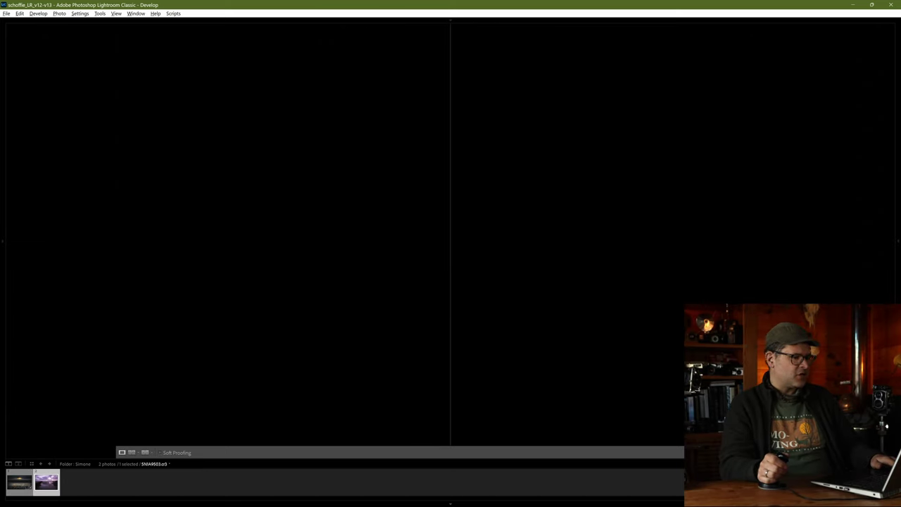
key(Tab)
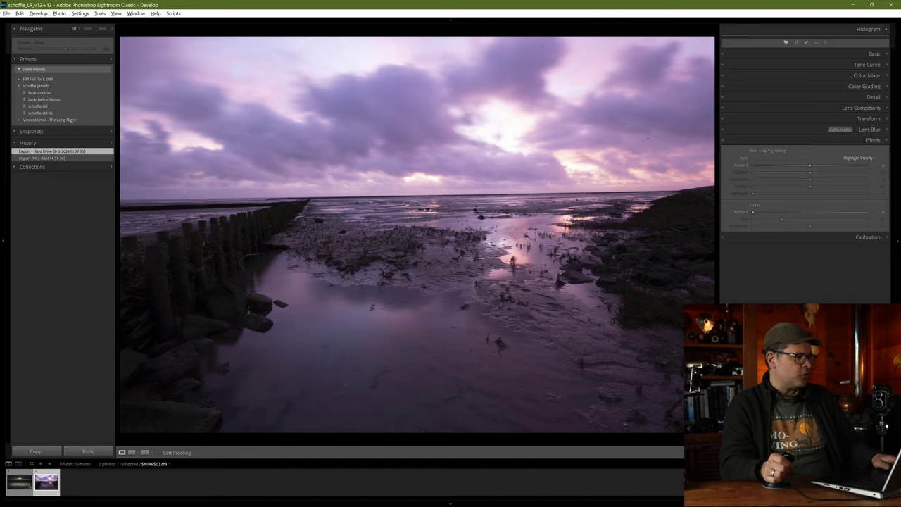
key(g)
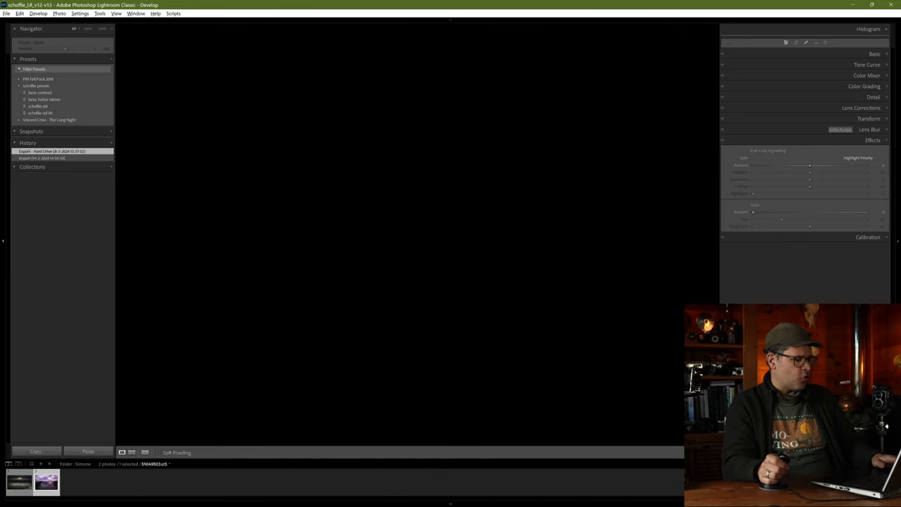
key(Tab)
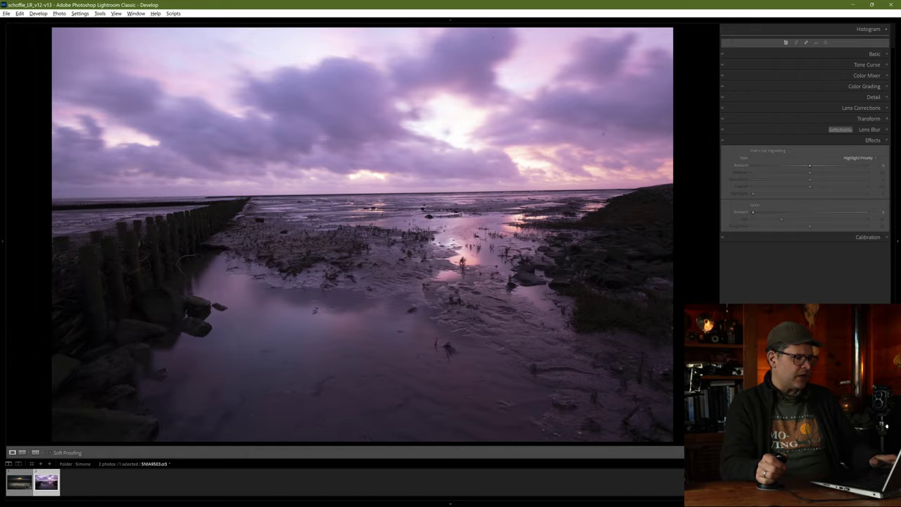
Straighten the purple seascape's horizon and check the photo's exposure and lens information in the overlay.
key(r)
drag(807, 81, 810, 81)
key(Return)
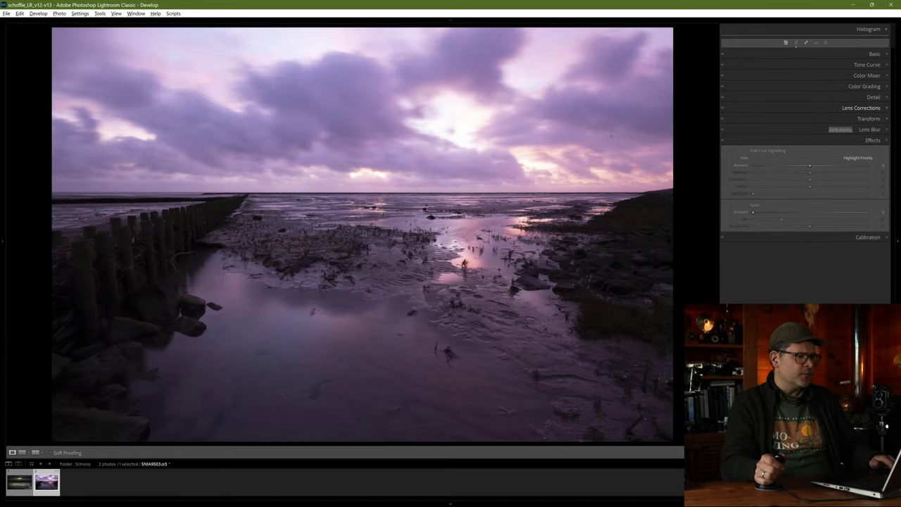
key(i)
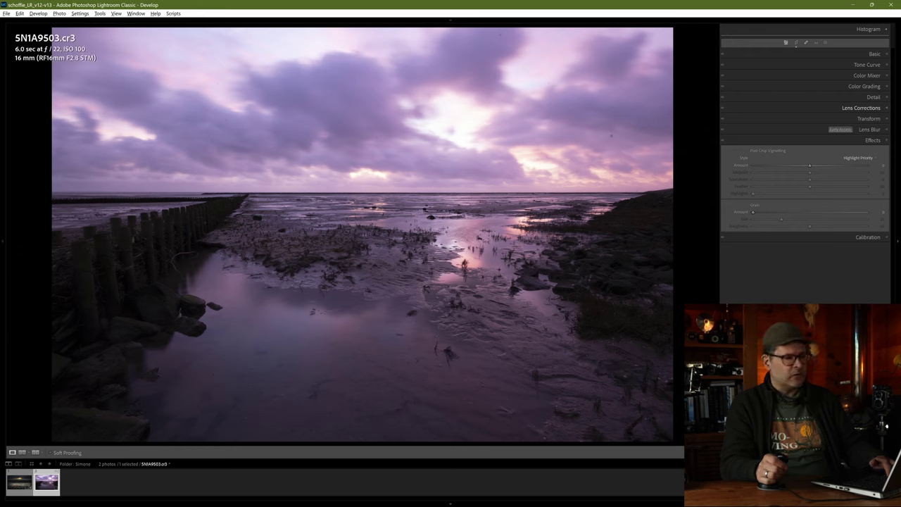
key(i)
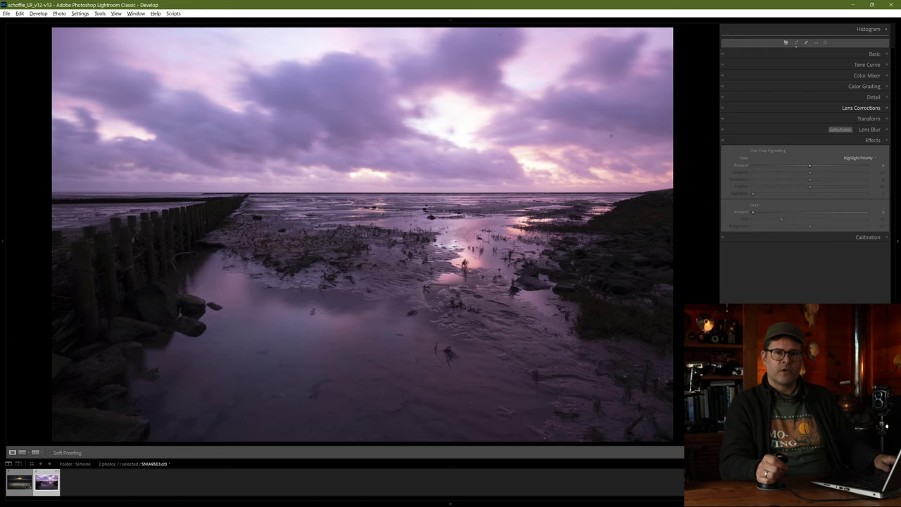
Heal the dark dust spots in the right half of the purple seascape's sky.
click(610, 134)
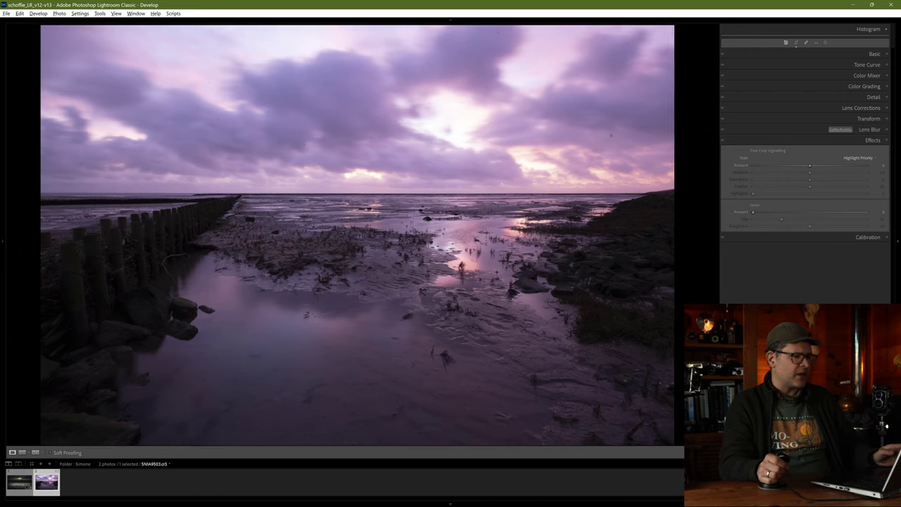
key(z)
key(q)
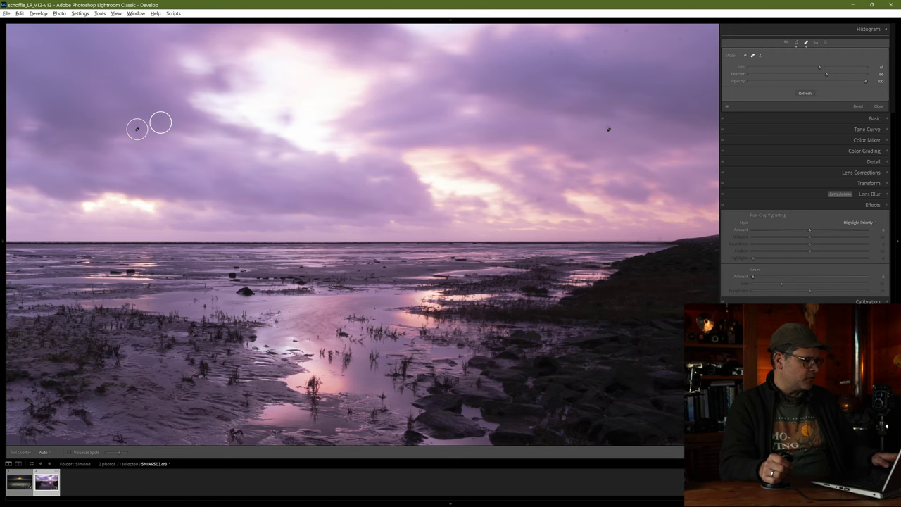
key(q)
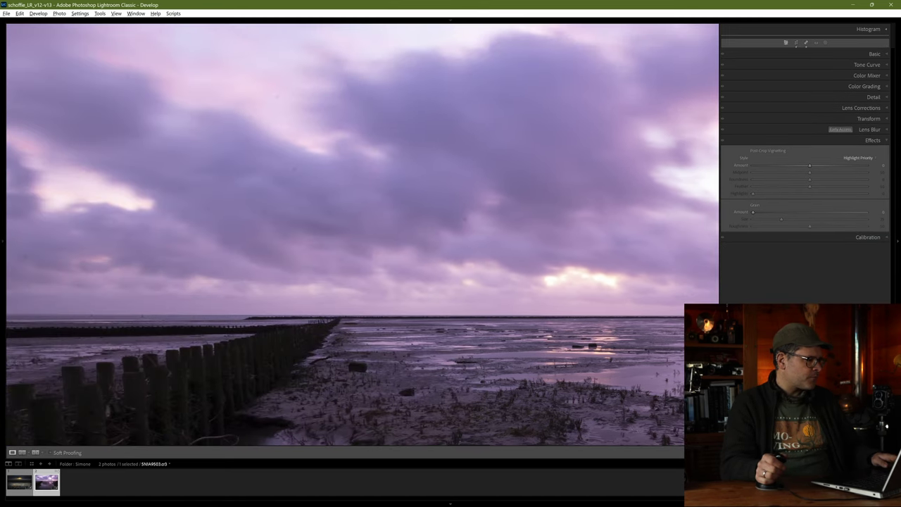
Heal the remaining dust spots across the left half of the seascape's sky, using a smaller brush for the finer ones.
key(q)
click(265, 210)
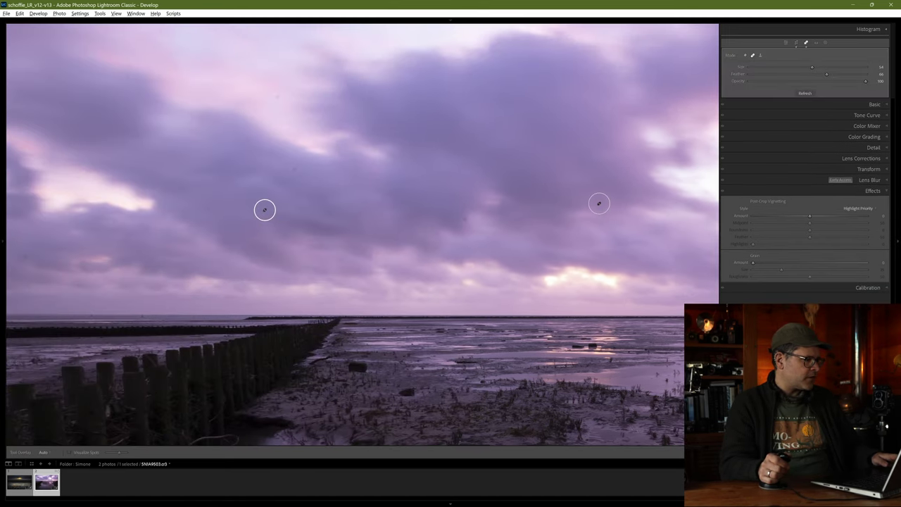
scroll(295, 167, down, 2)
click(295, 168)
click(468, 218)
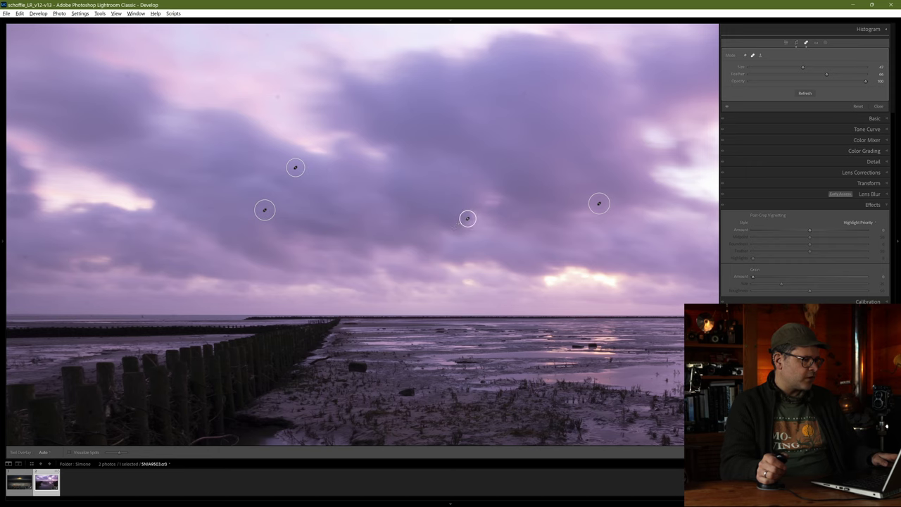
click(486, 166)
scroll(279, 98, down, 2)
click(279, 97)
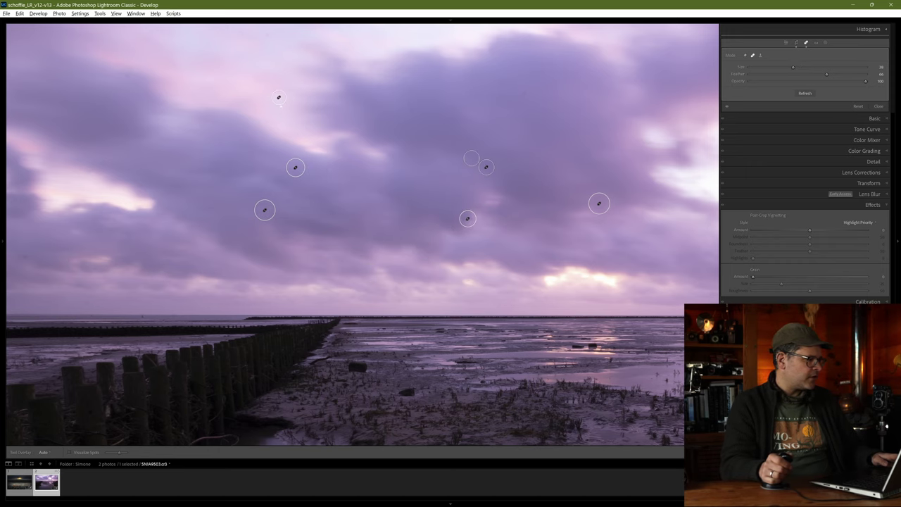
click(23, 257)
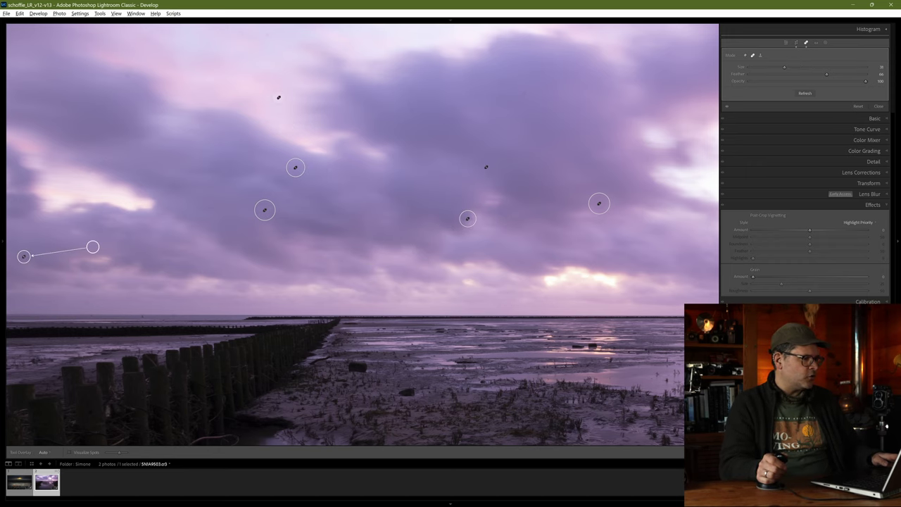
key(q)
key(z)
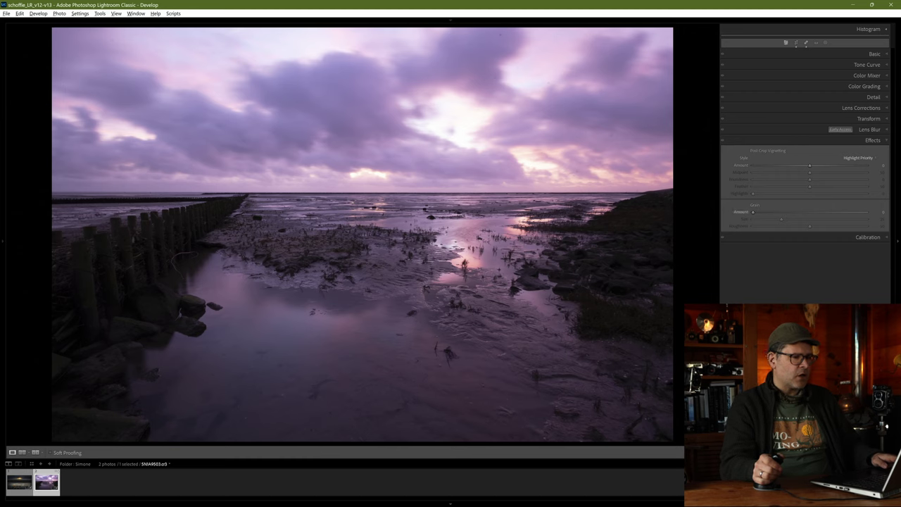
Set the purple seascape's Highlights to -93.
key(ctrl+1)
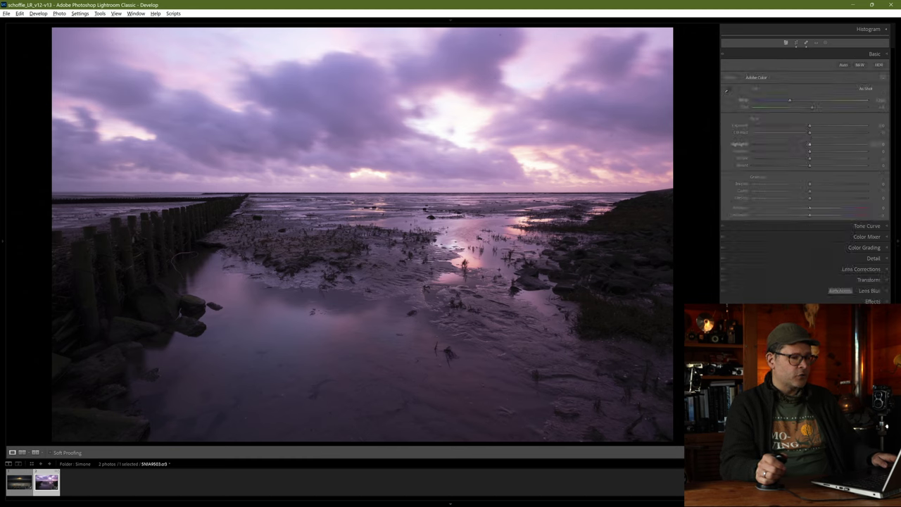
drag(765, 144, 754, 144)
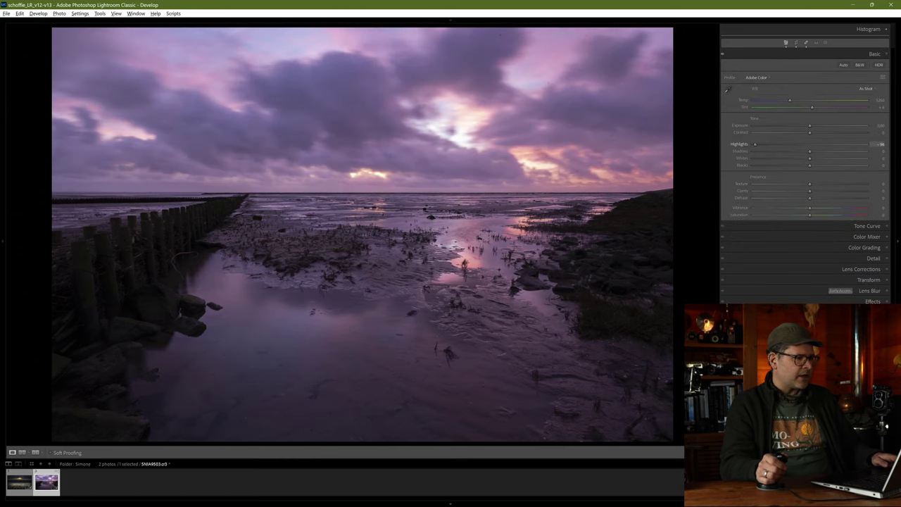
key(plus)
key(plus)
key(plus)
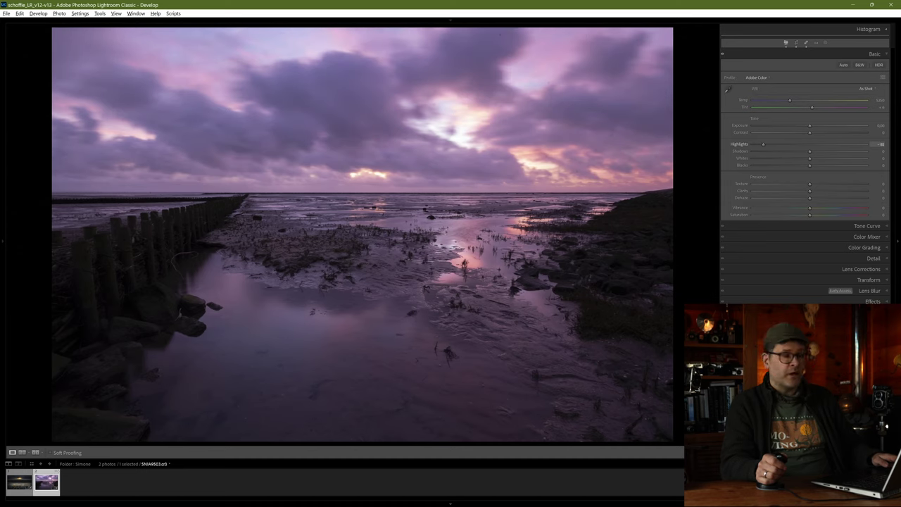
Set Shadows to +77 to brighten the posts and rocks in the purple seascape's foreground.
key(period)
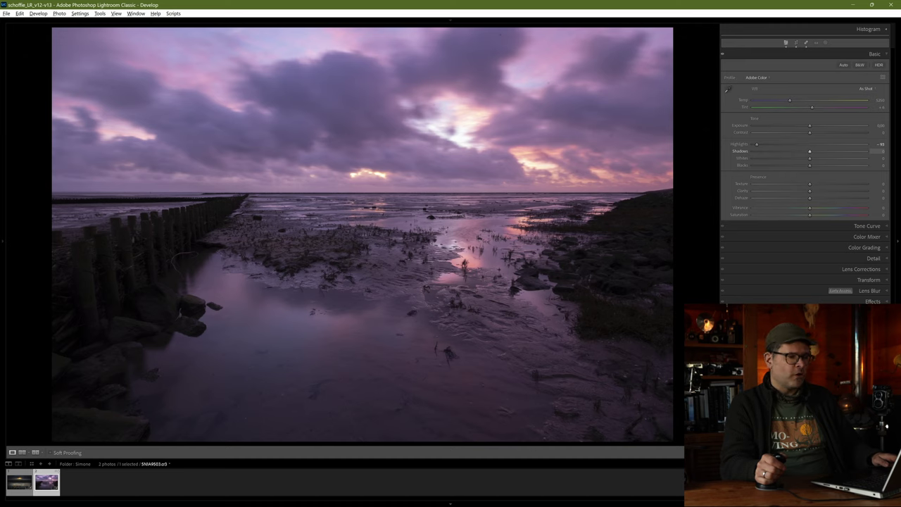
key(plus)
key(plus)
key(plus)
key(plus)
key(plus)
key(plus)
key(plus)
key(plus)
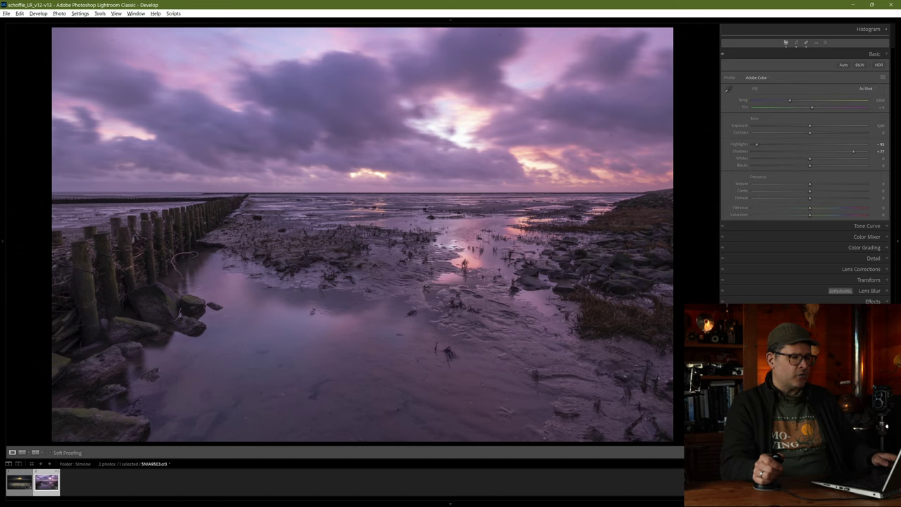
Set the purple seascape's Contrast to +13.
key(plus)
key(plus)
key(comma)
key(period)
key(plus)
key(plus)
key(plus)
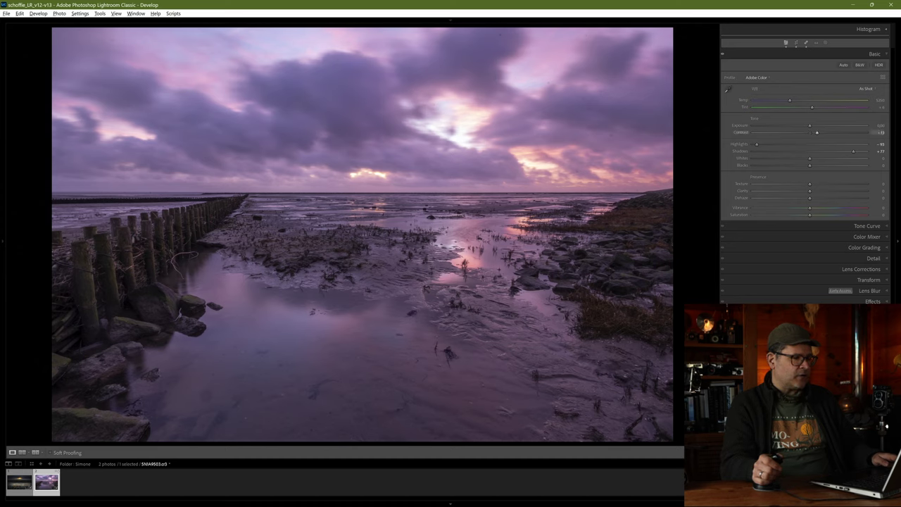
key(comma)
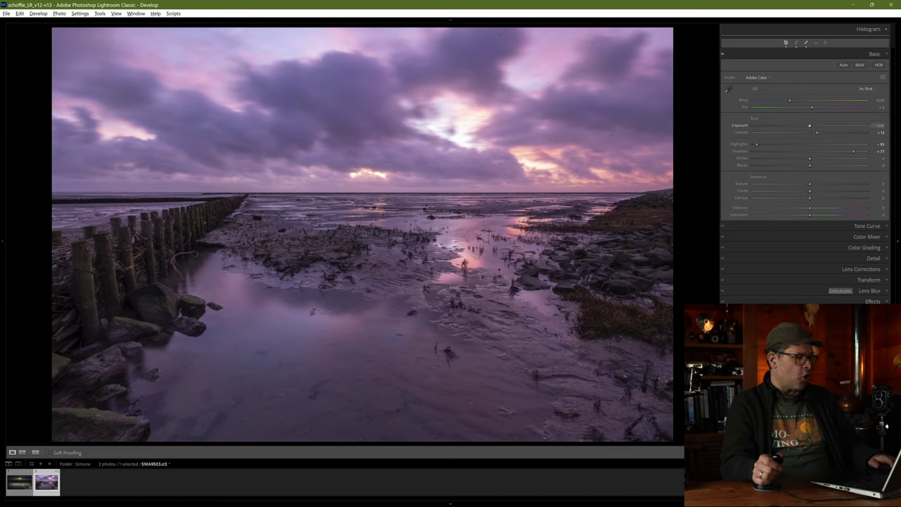
key(period)
key(period)
key(period)
key(period)
key(period)
key(period)
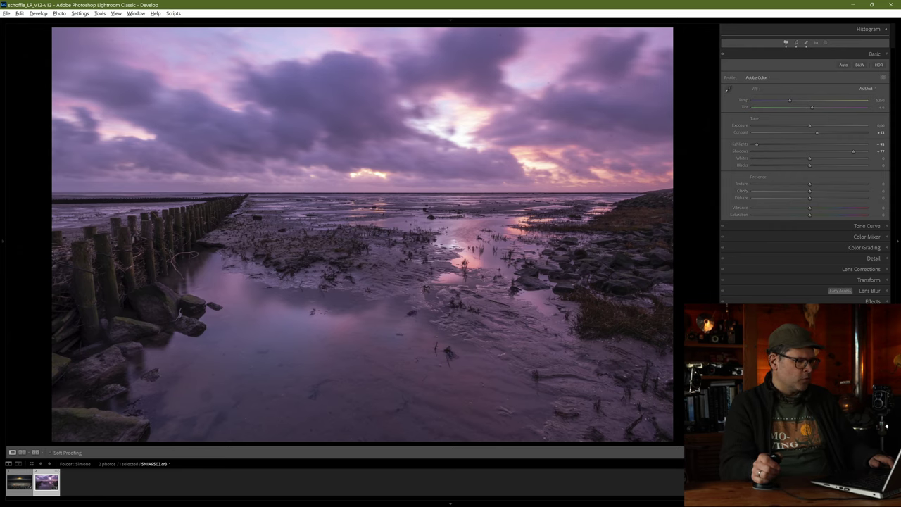
Crop the purple seascape to a 16 x 9 aspect ratio.
key(r)
click(867, 65)
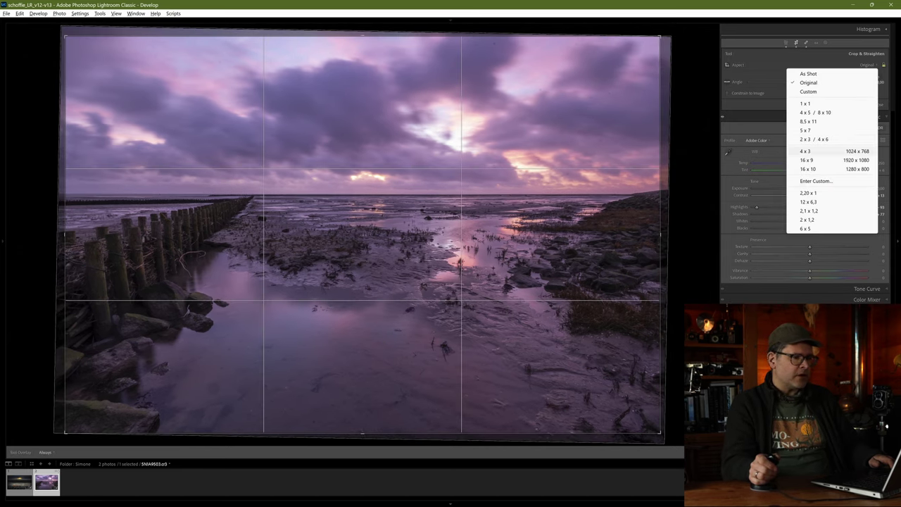
click(806, 160)
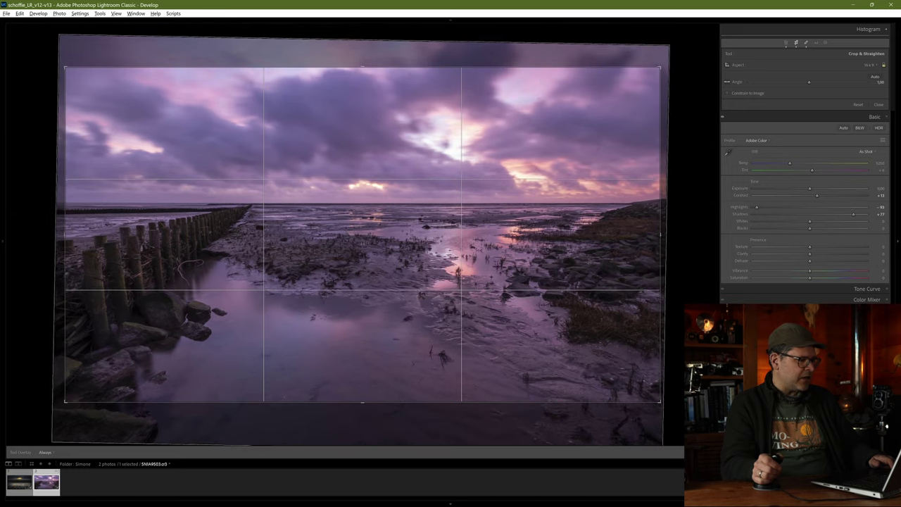
key(r)
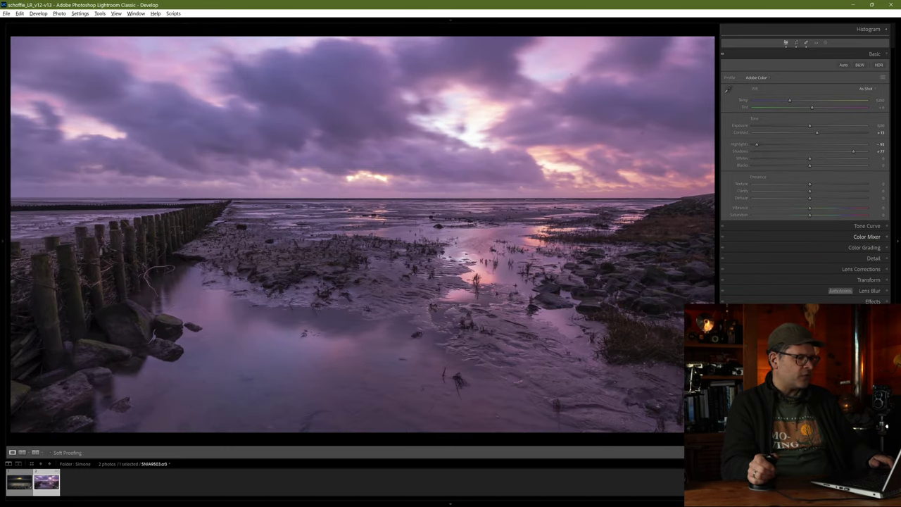
Check the seascape's crop against different guide overlays and compare the photo before and after editing, side by side.
key(r)
key(o)
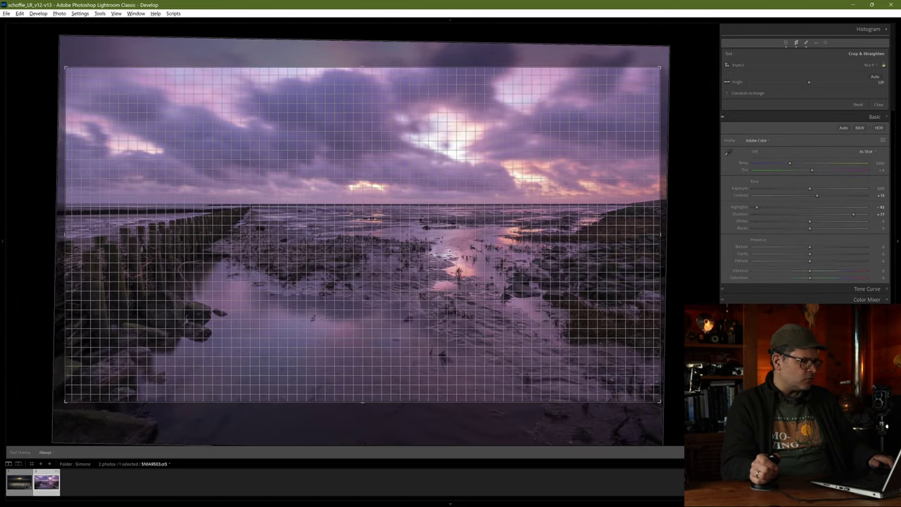
key(o)
key(r)
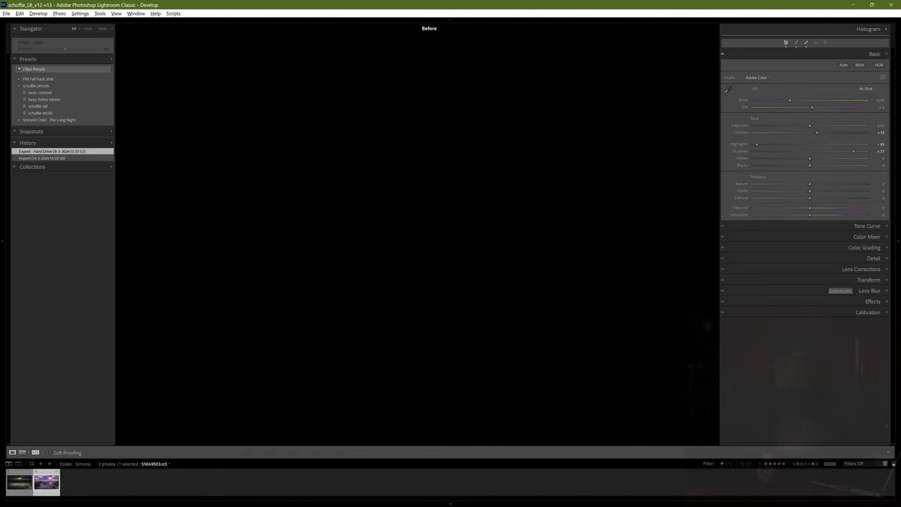
key(y)
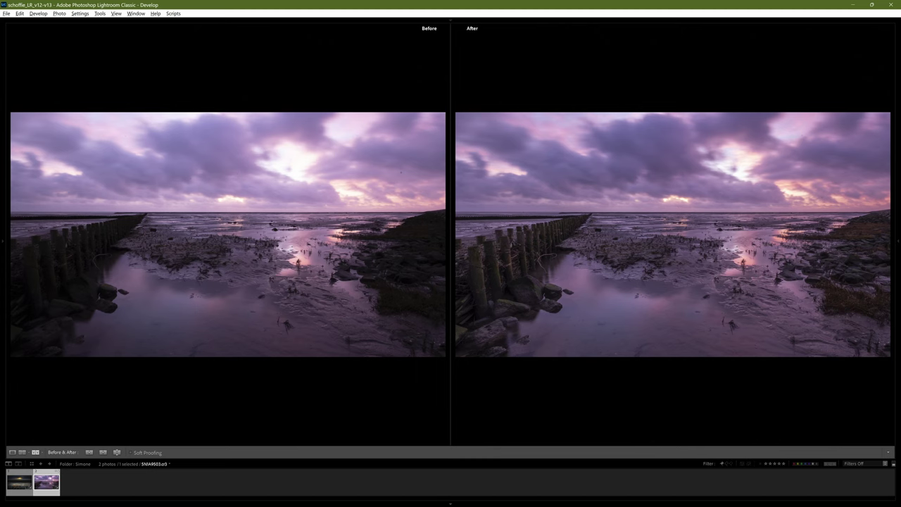
Return to the photo grid and open the next participant's folder, with the side panels hidden.
key(g)
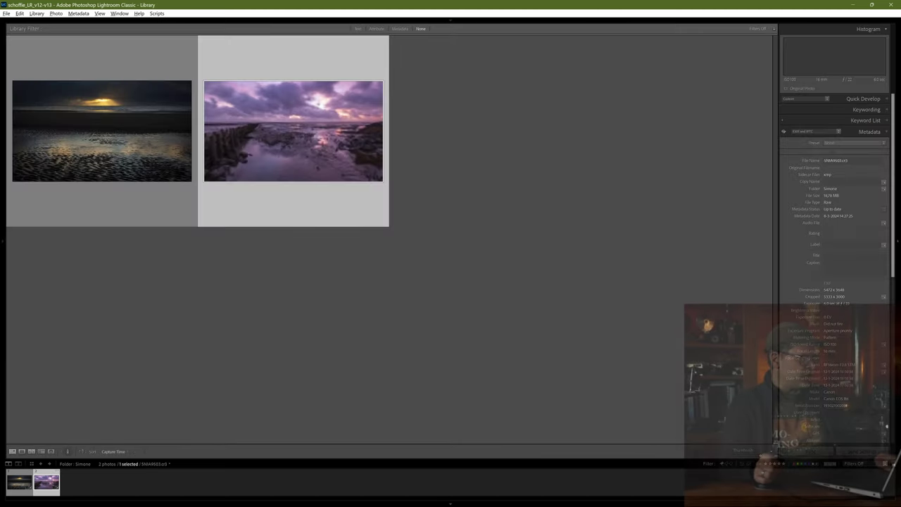
mouse_move(3, 241)
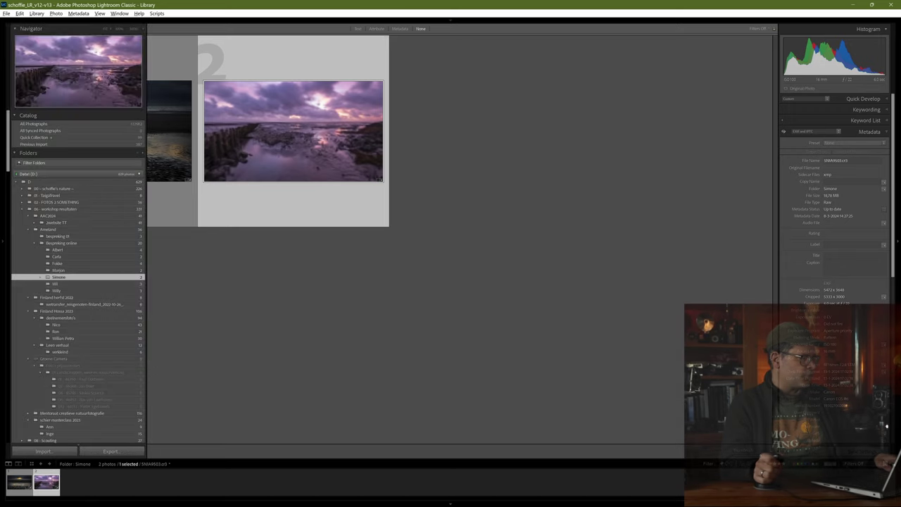
click(78, 284)
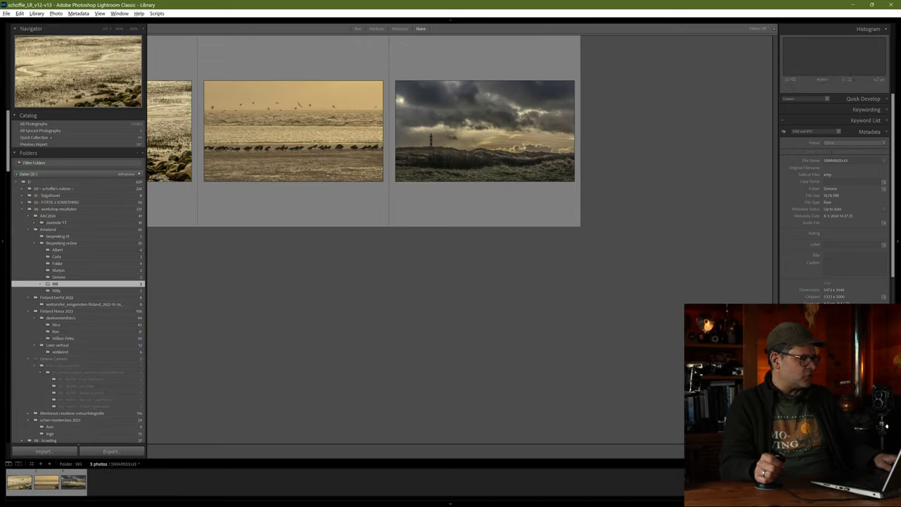
key(Tab)
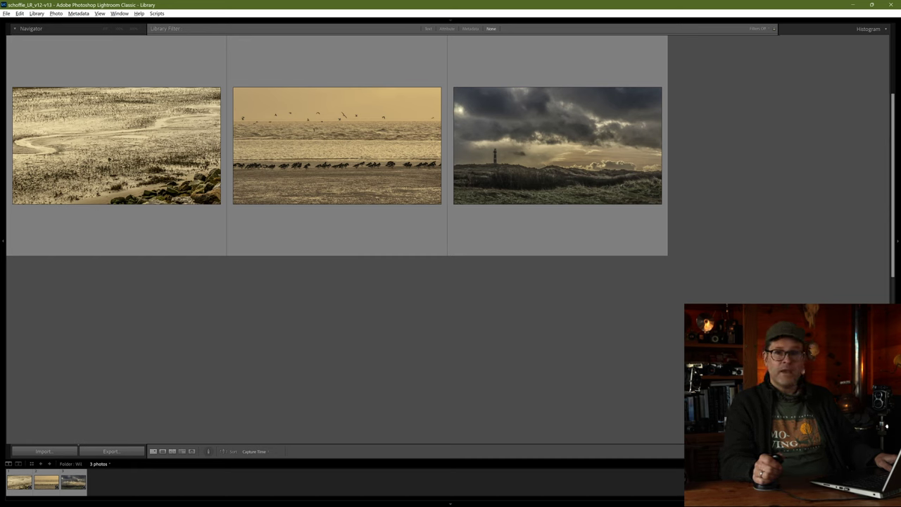
Open the sepia mudflat photo with the winding creek at full view and bring it into Develop.
click(337, 145)
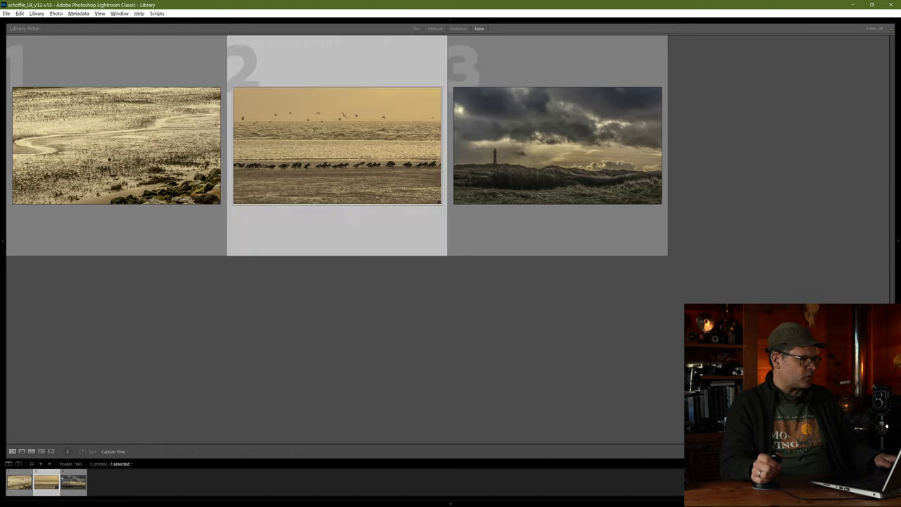
click(117, 145)
key(e)
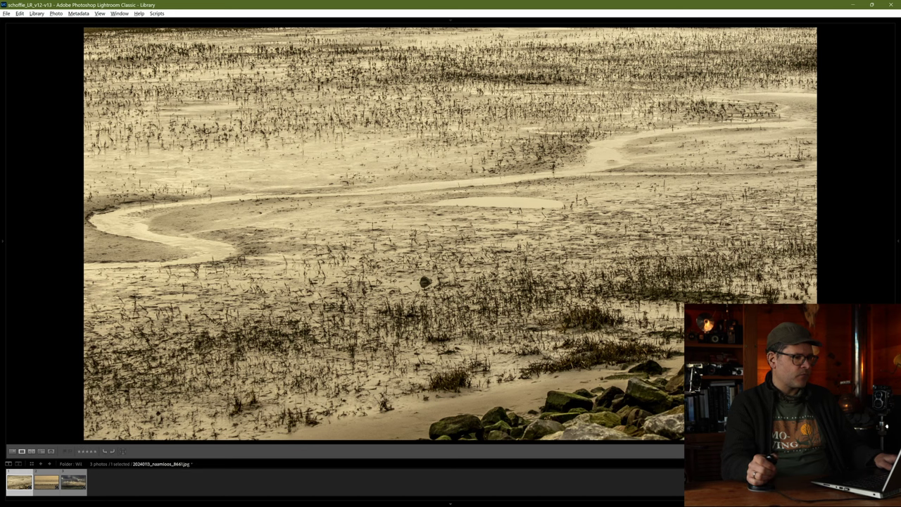
key(d)
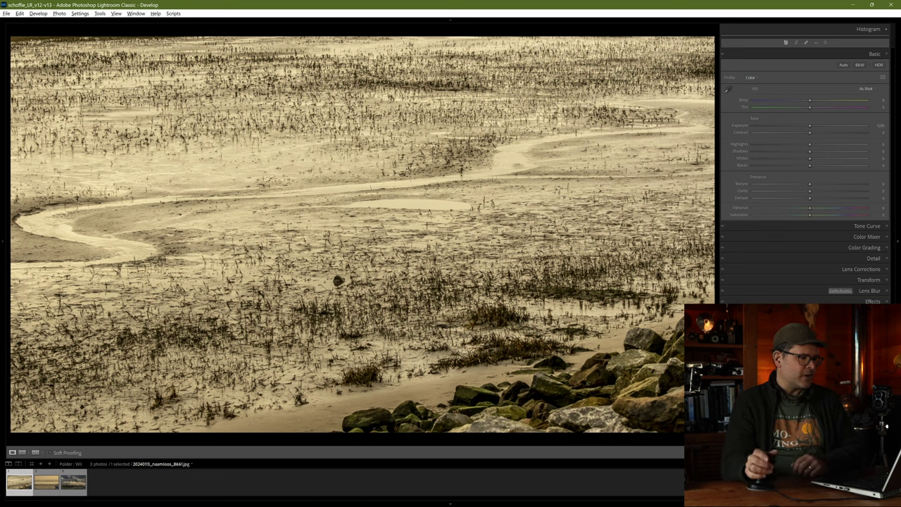
Crop the mudflat photo slightly from its upper-left corner, keeping the original ratio, to cut off the dark strip along its upper edge.
key(z)
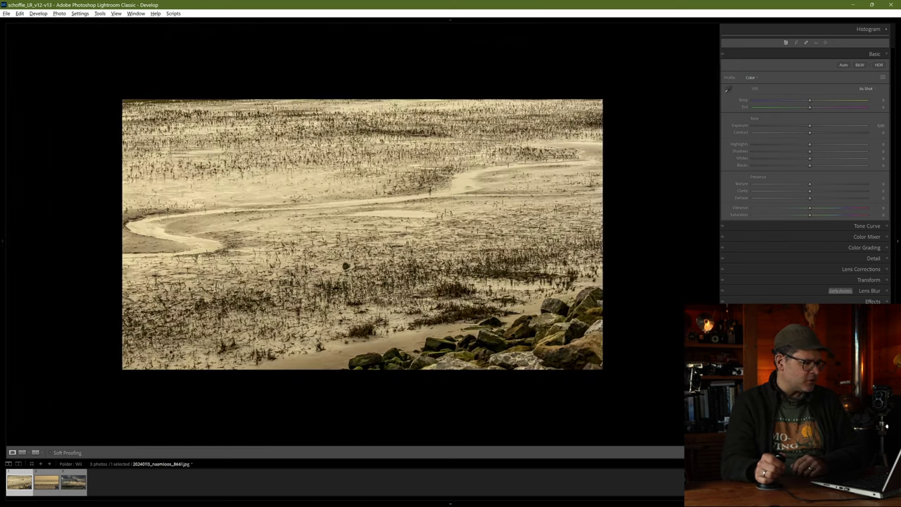
key(z)
key(z)
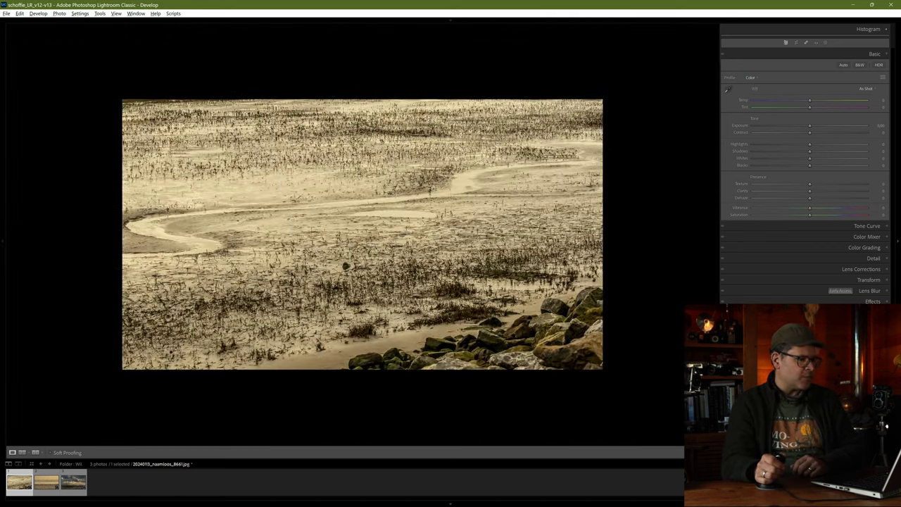
key(z)
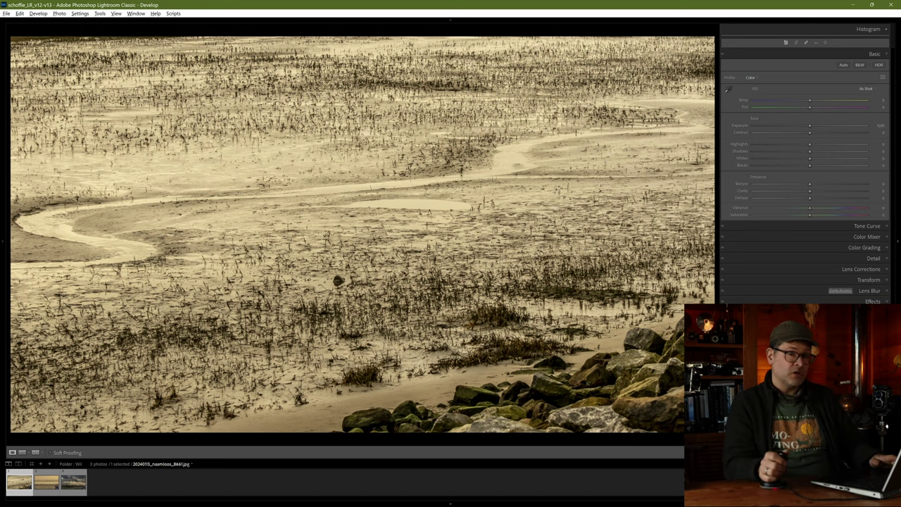
key(r)
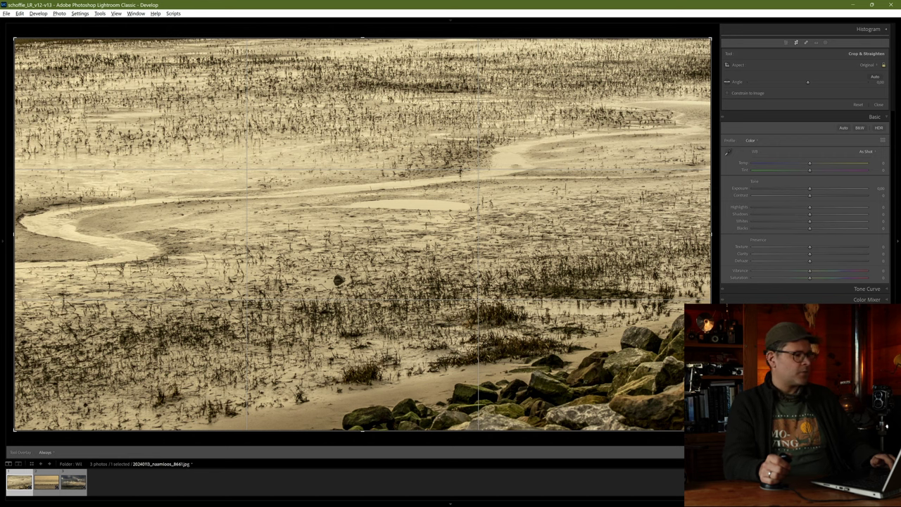
drag(15, 39, 28, 46)
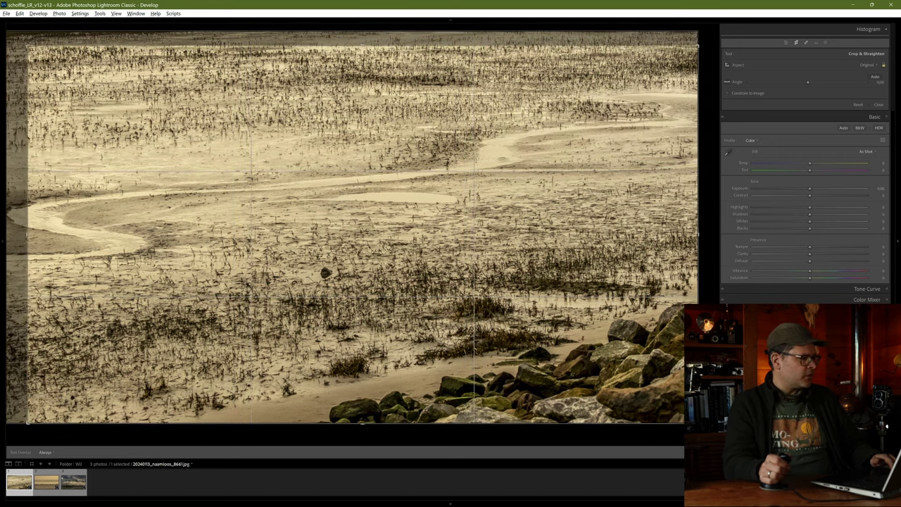
key(Return)
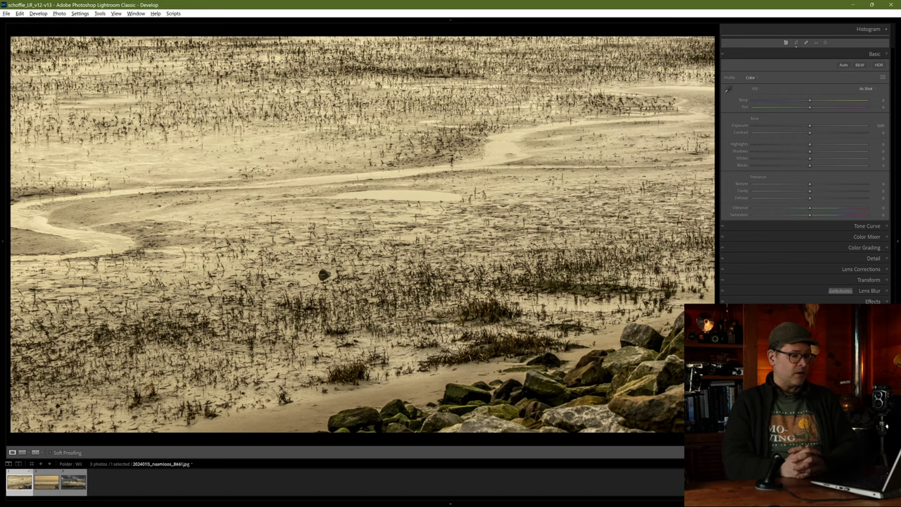
Recheck the mudflat photo's crop and reset the photo's edits to restore the full frame.
key(r)
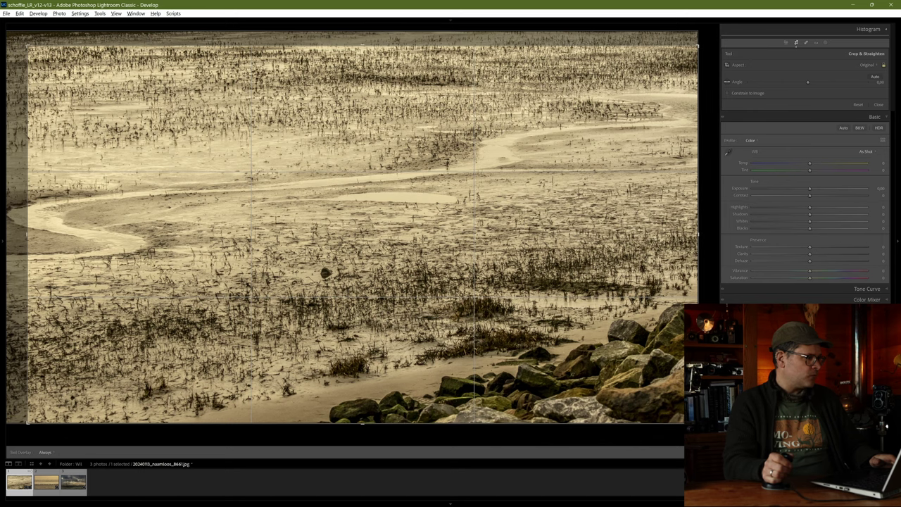
key(r)
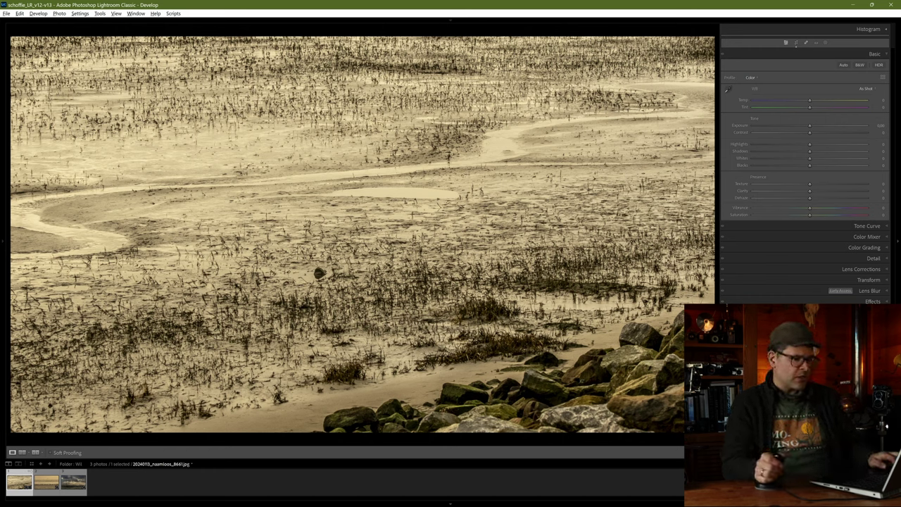
key(ctrl+shift+r)
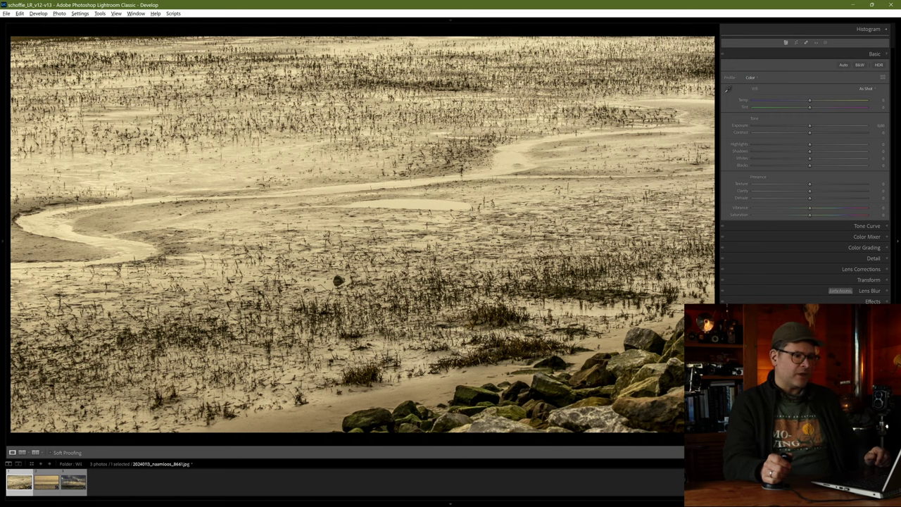
Try cropping the mudflat photo from its upper-right corner and shifting the frame to the right, cutting off the creek's bend.
key(r)
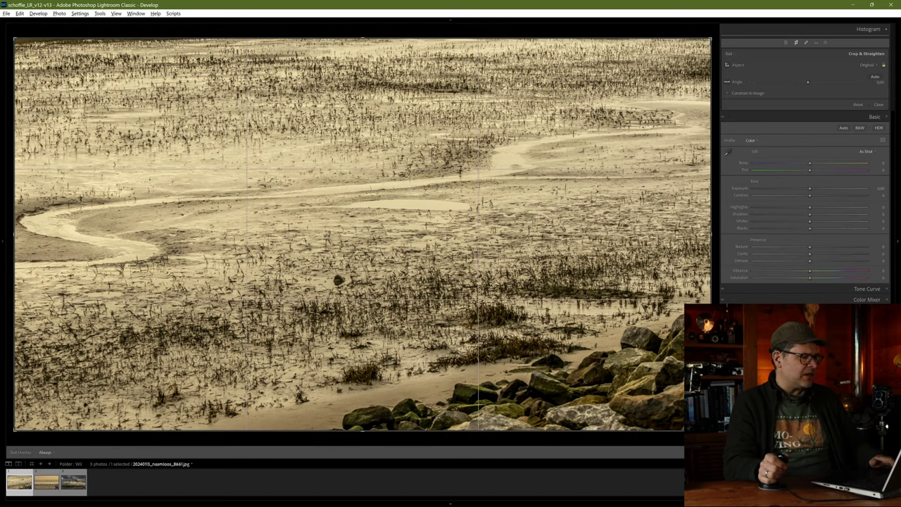
drag(710, 39, 701, 45)
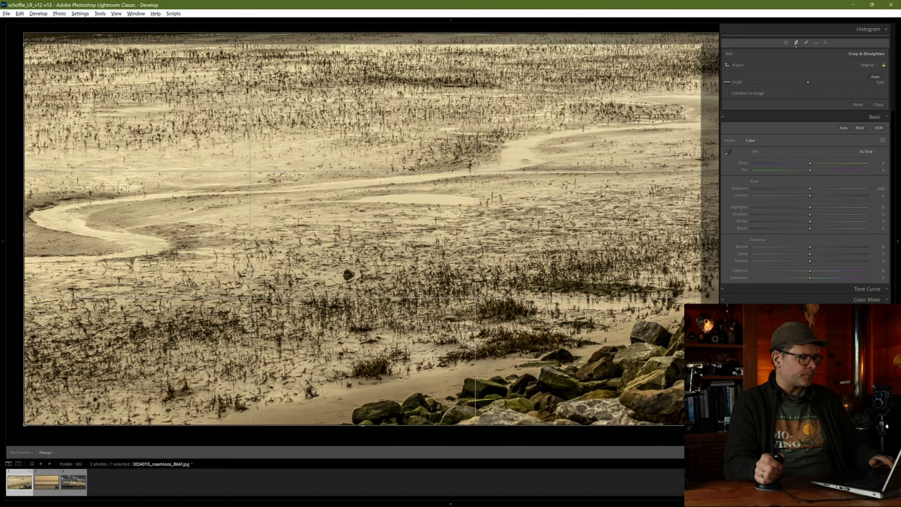
drag(362, 234, 353, 235)
key(Return)
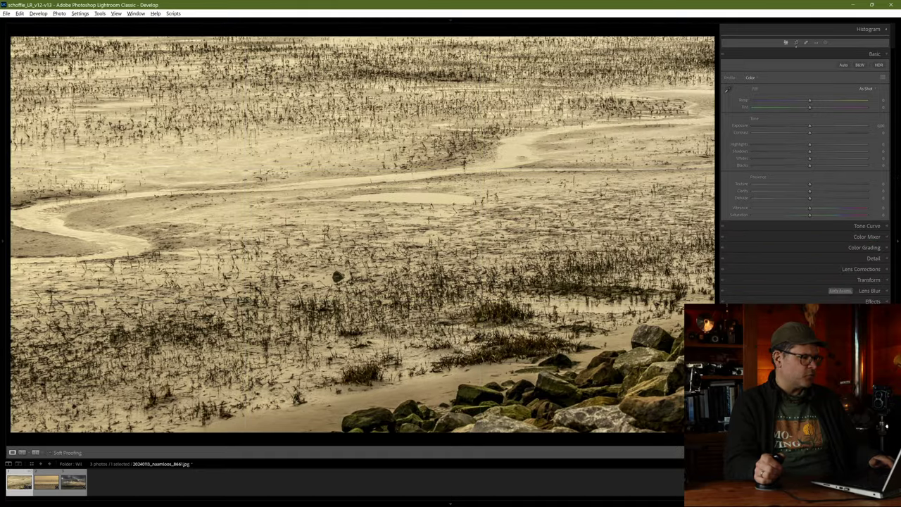
key(r)
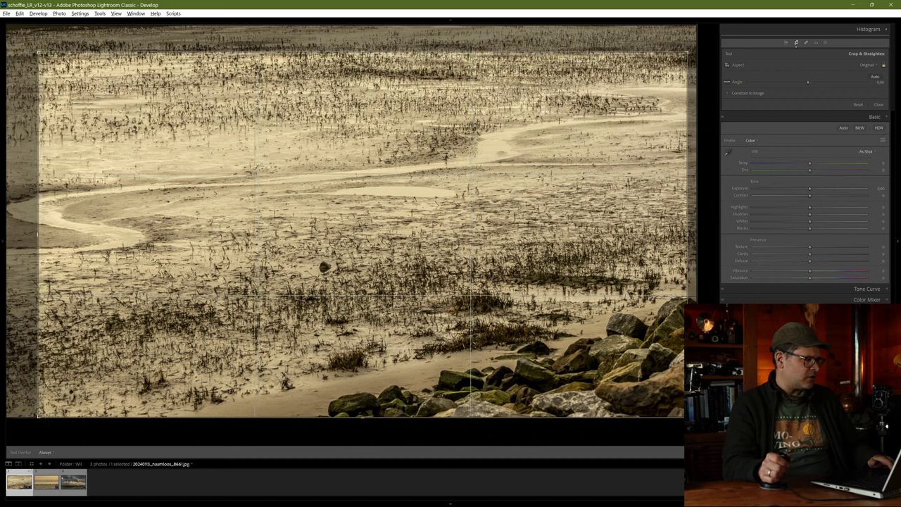
key(r)
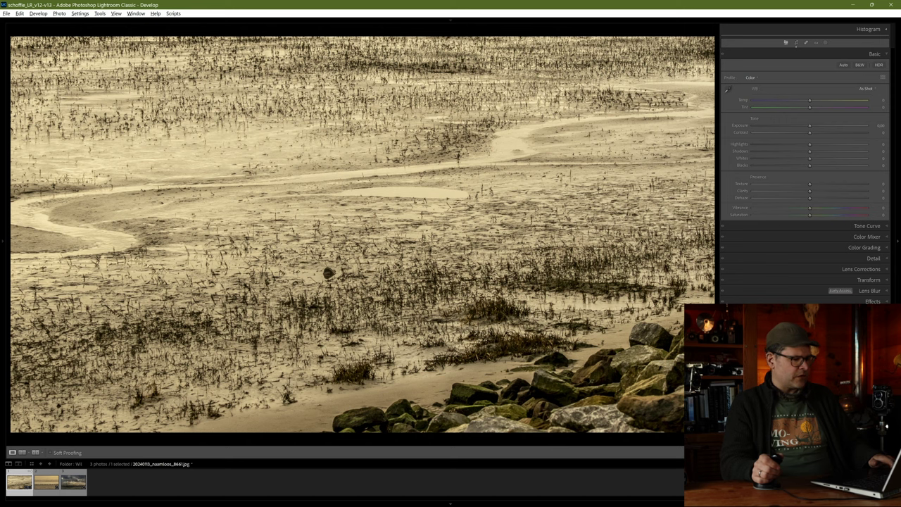
Crop the mudflat photo from its upper-right corner in the original ratio, removing the dark upper strip but keeping the creek's left bend.
key(r)
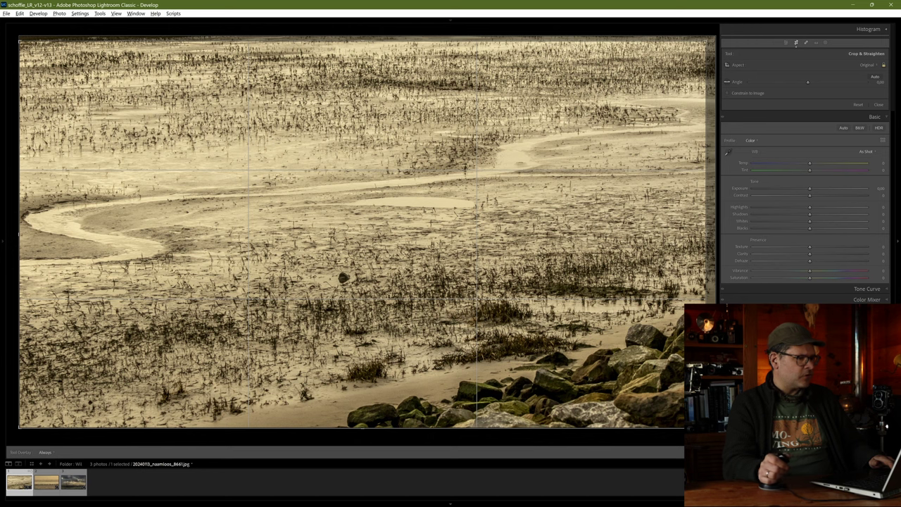
drag(705, 41, 689, 52)
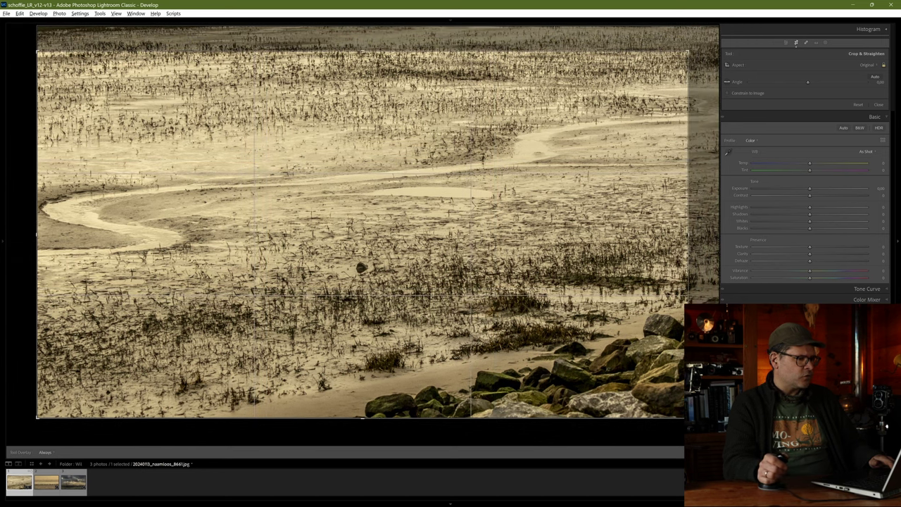
key(Return)
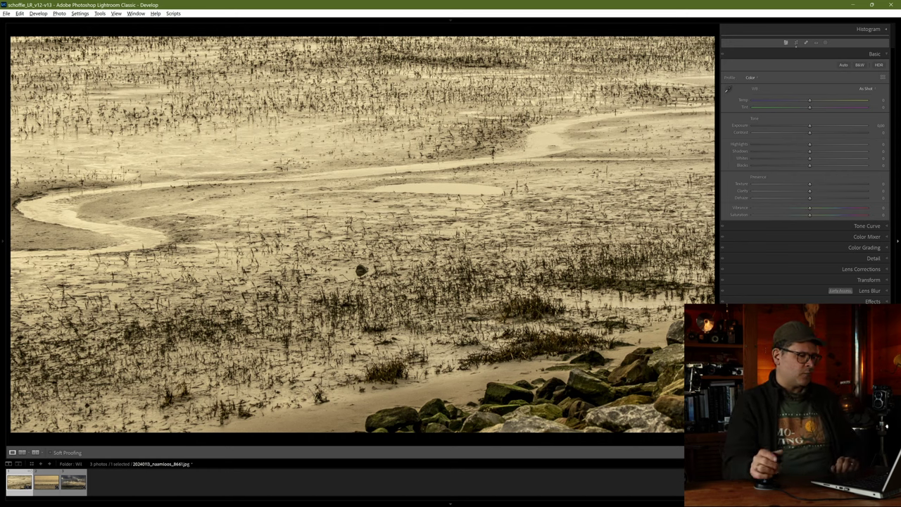
Open the golden beach photo with the row of birds and crop it slightly from its upper-right corner in the original ratio.
click(55, 478)
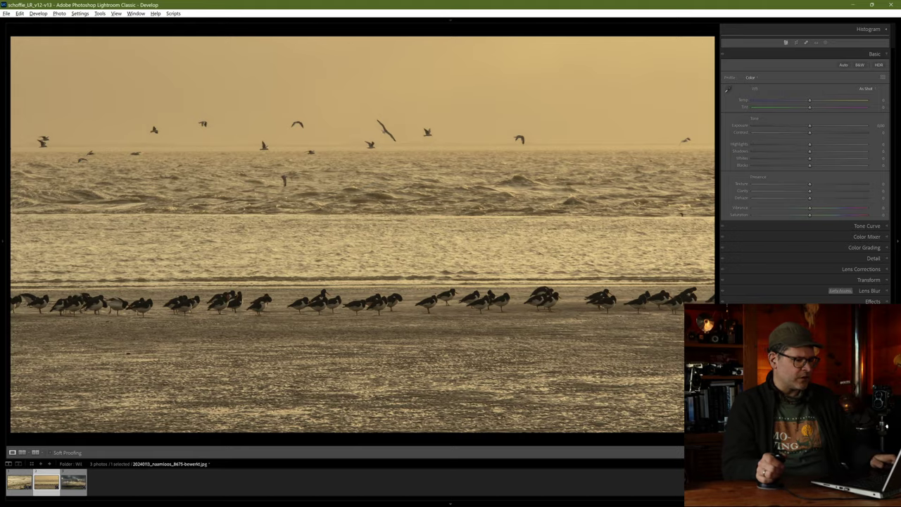
key(r)
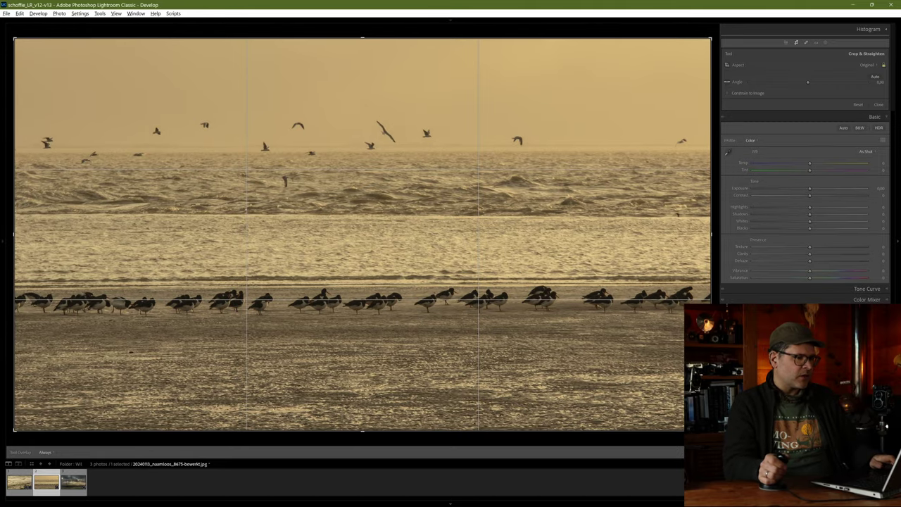
drag(710, 39, 707, 40)
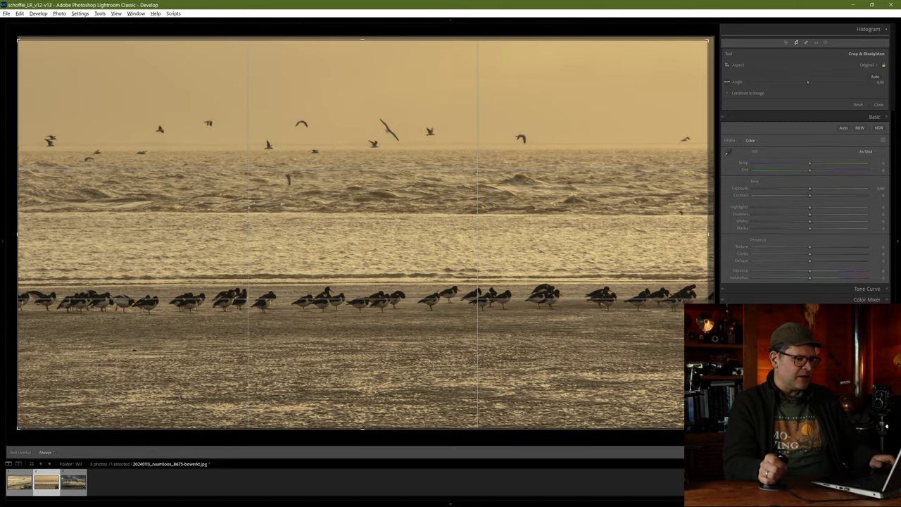
key(r)
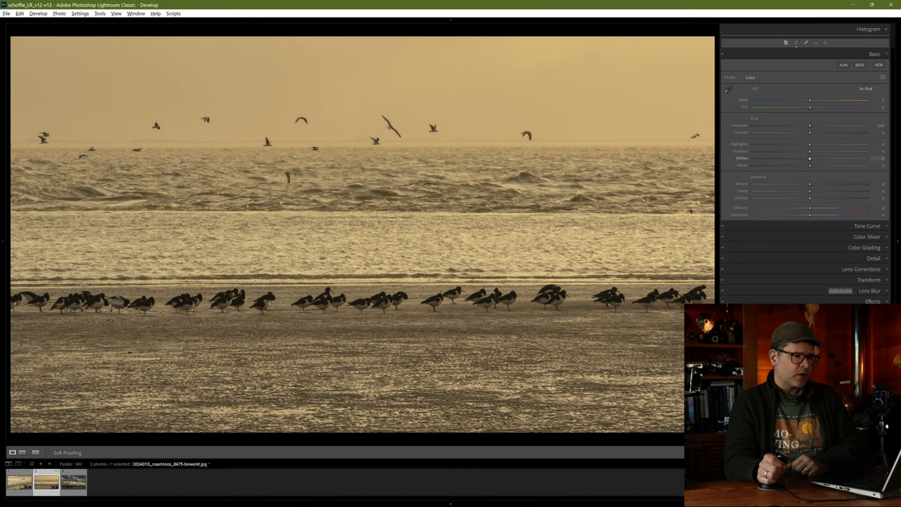
Brighten the bird photo with Whites at +57, Contrast at +18 and Shadows at +23.
drag(824, 158, 841, 158)
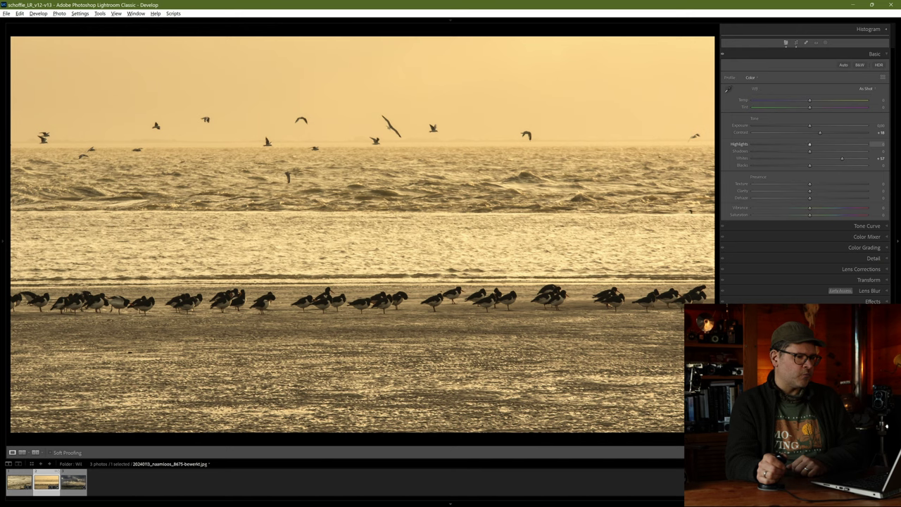
drag(809, 152, 822, 152)
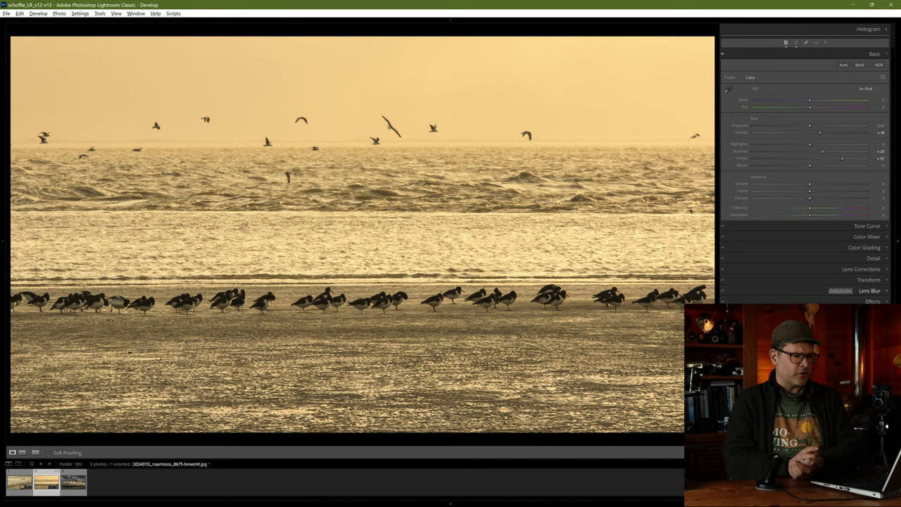
View the bird photo with the side panels hidden and compare it before and after editing, side by side.
key(g)
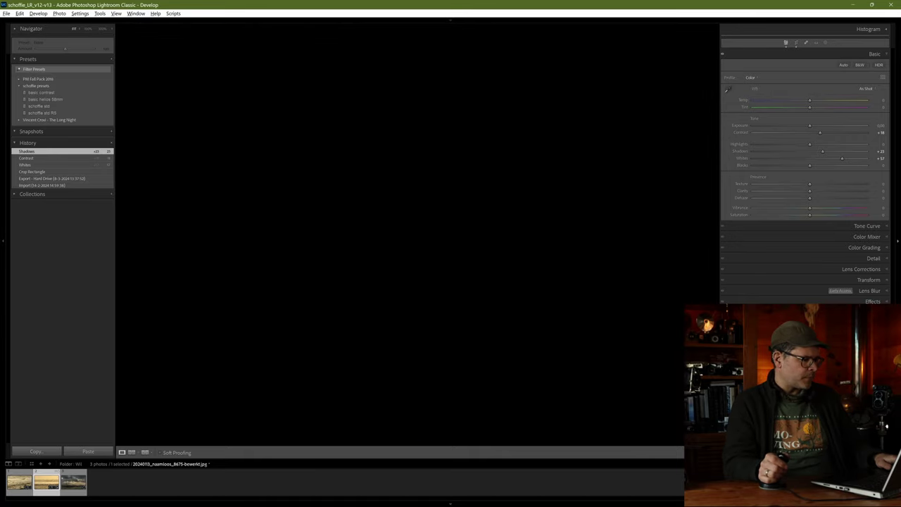
key(F8)
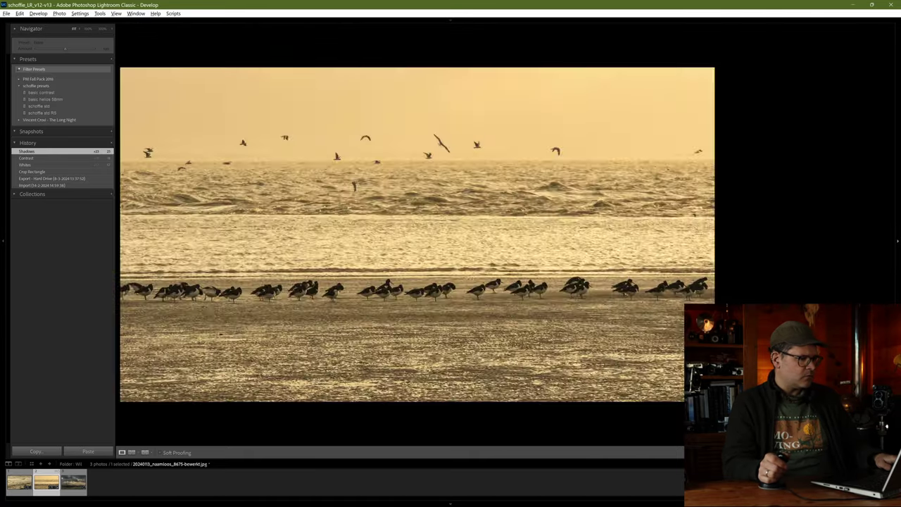
key(F8)
key(shift+r)
key(Tab)
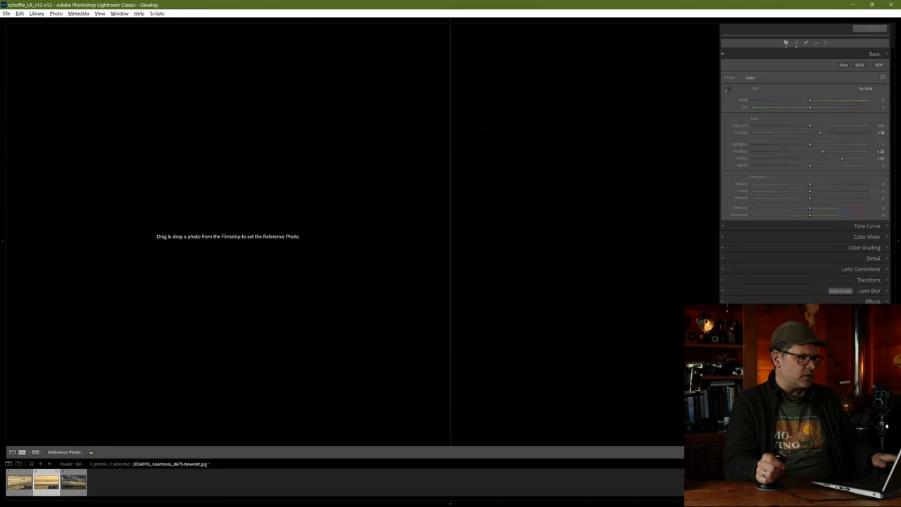
key(n)
key(d)
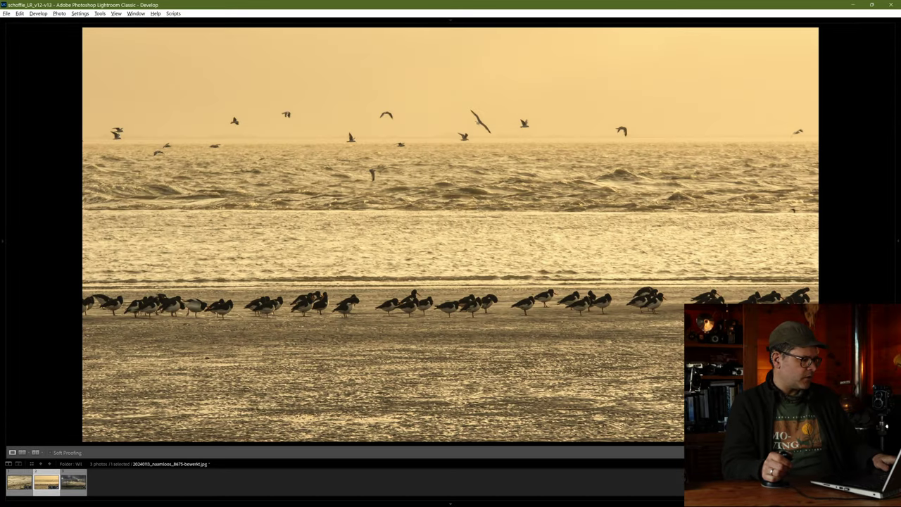
key(y)
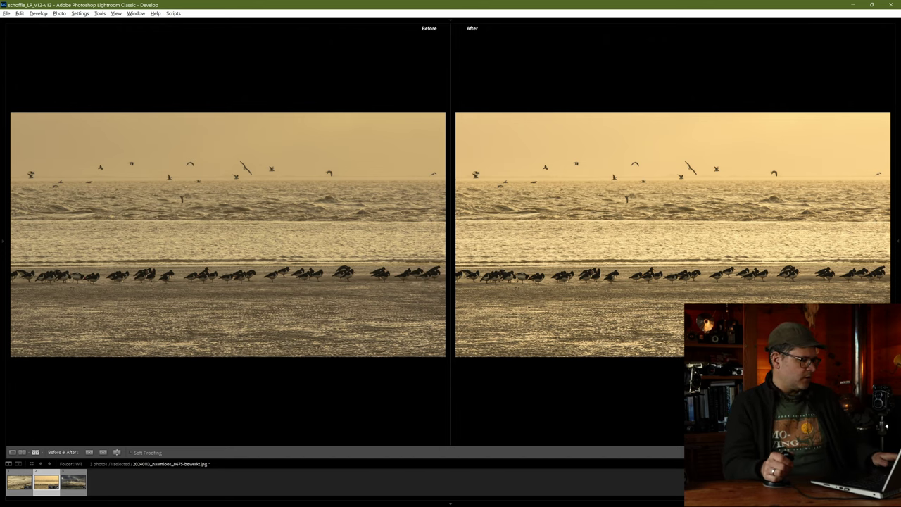
key(y)
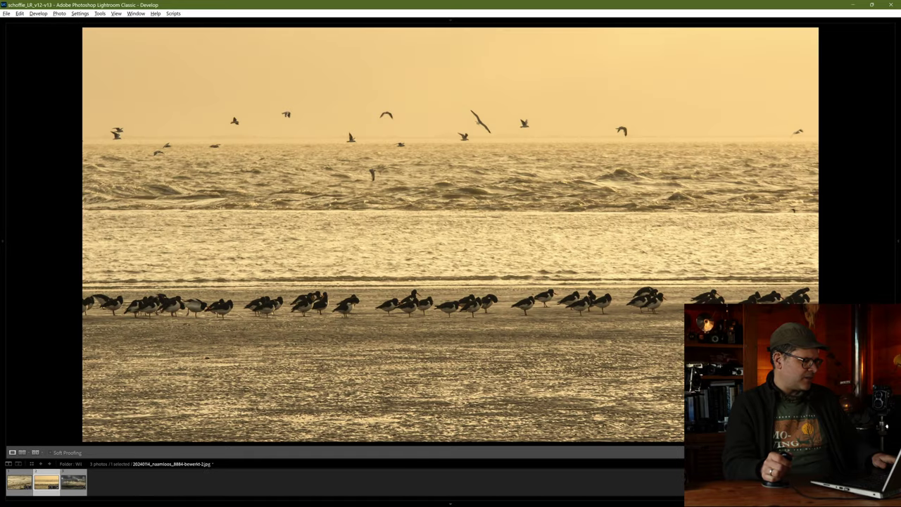
Open the lighthouse dune photo with only the Develop adjustments shown beside it, and inspect it up close.
click(73, 482)
key(Tab)
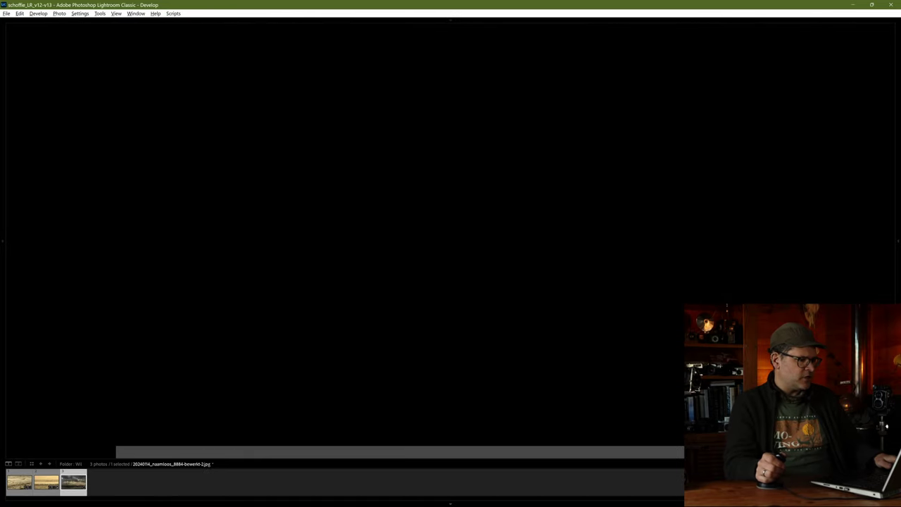
key(Tab)
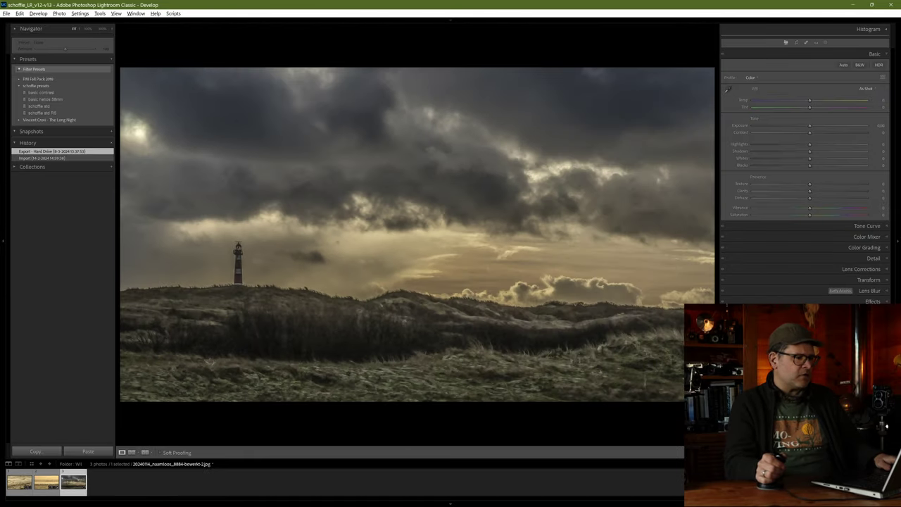
key(F7)
key(F7)
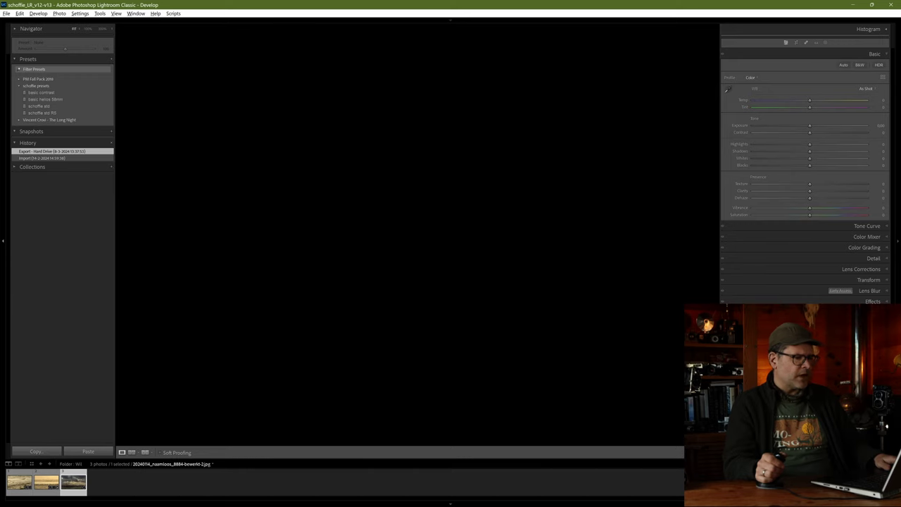
key(F7)
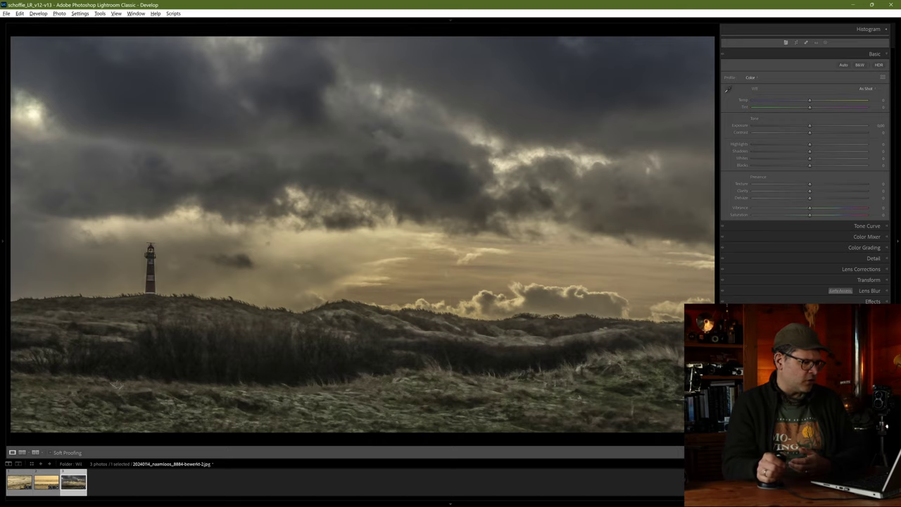
key(z)
key(z)
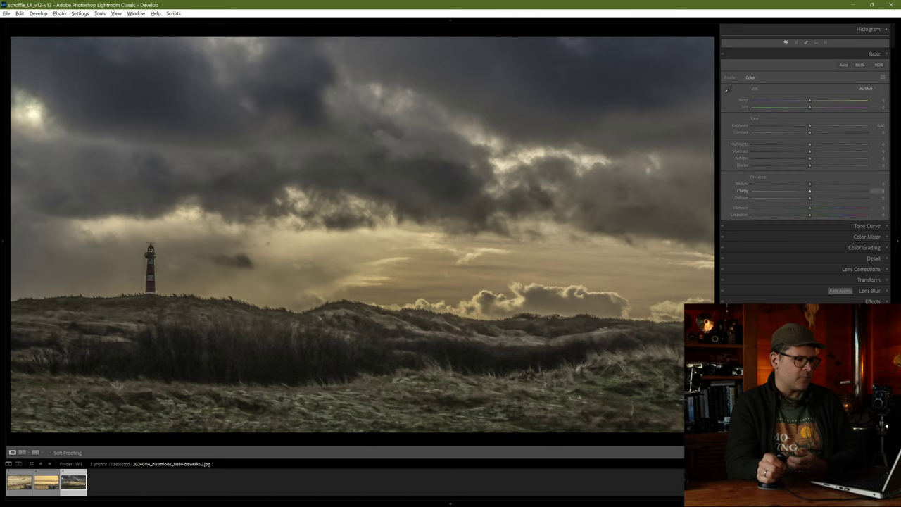
Try a strong Clarity boost on the lighthouse photo and undo it.
drag(810, 190, 858, 190)
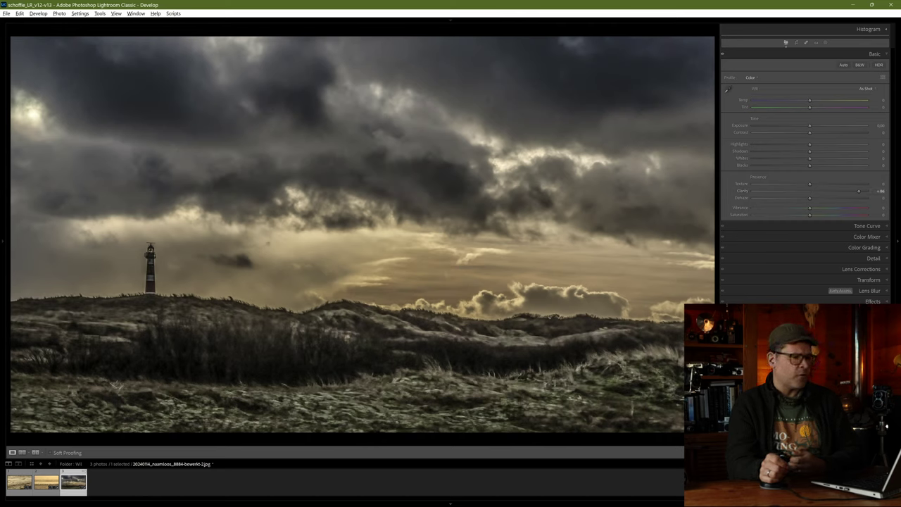
key(ctrl+z)
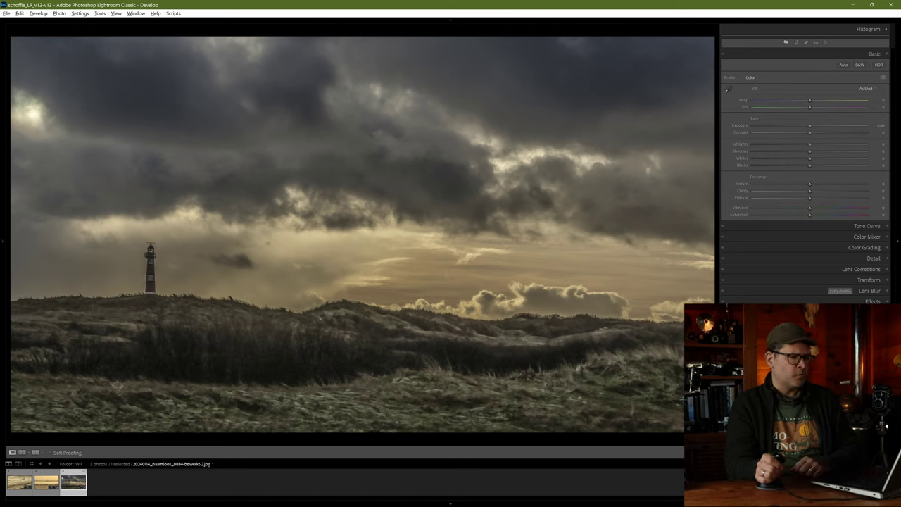
Deepen the lighthouse photo's contrast with Blacks at -35, Shadows at -23 and Highlights at +33.
drag(809, 165, 789, 166)
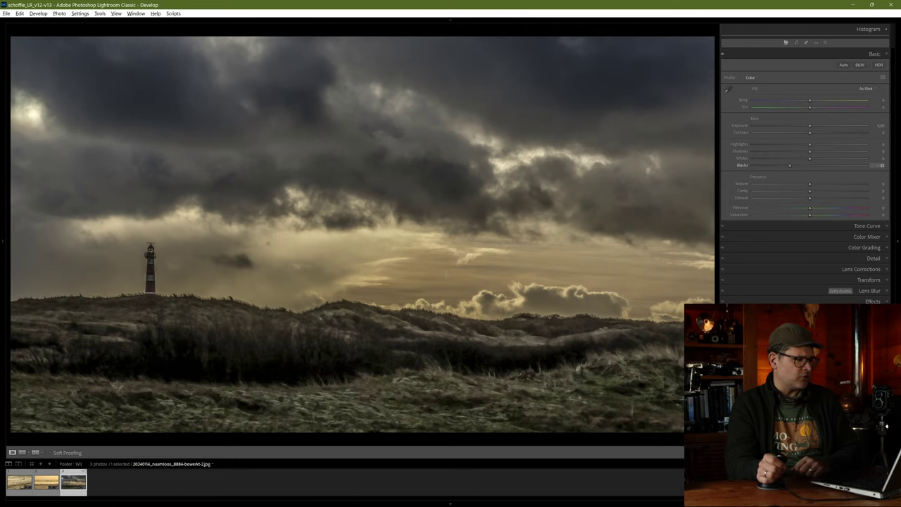
key(period)
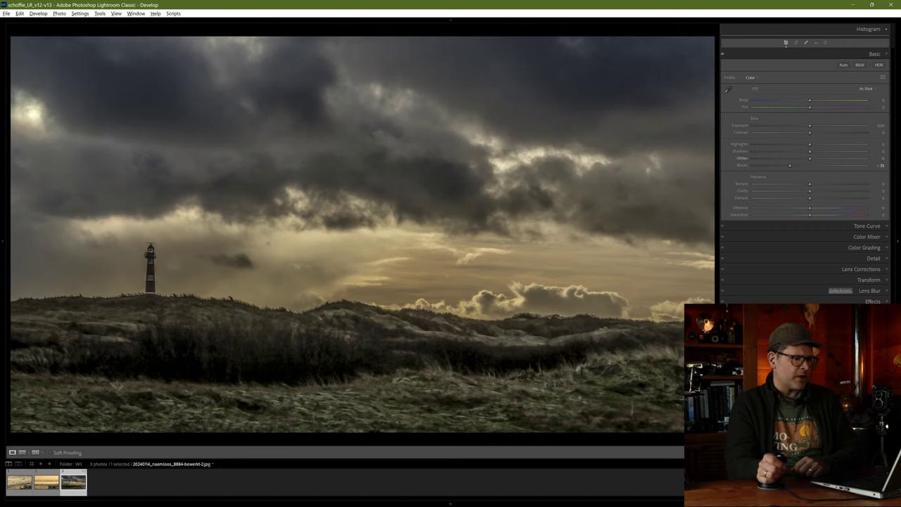
key(comma)
key(minus)
key(minus)
key(minus)
key(minus)
key(minus)
key(comma)
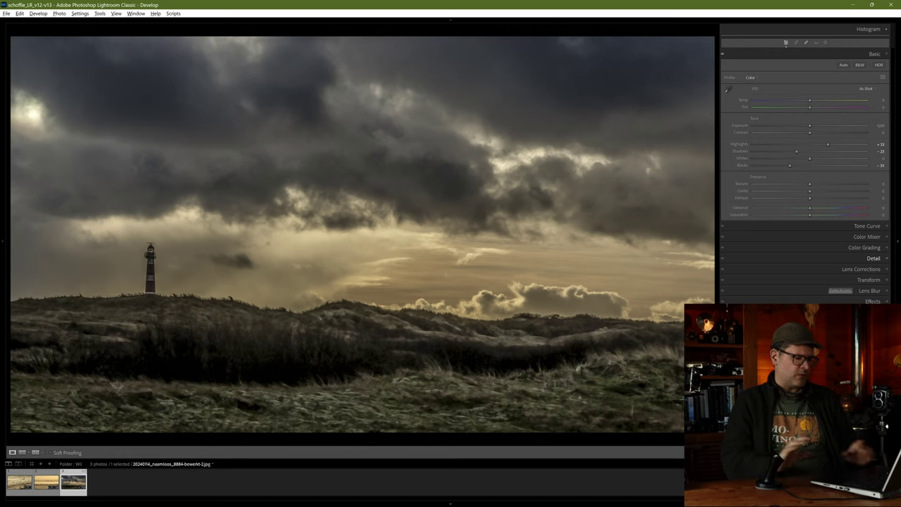
Switch to the next participant's folder with the side panels hidden and open its square flowing-water photo at full view.
key(n)
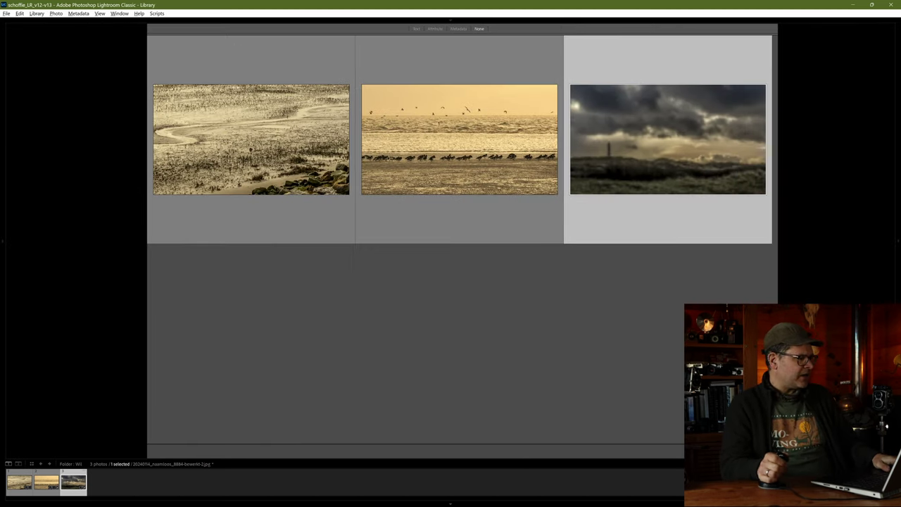
key(t)
key(Tab)
click(56, 291)
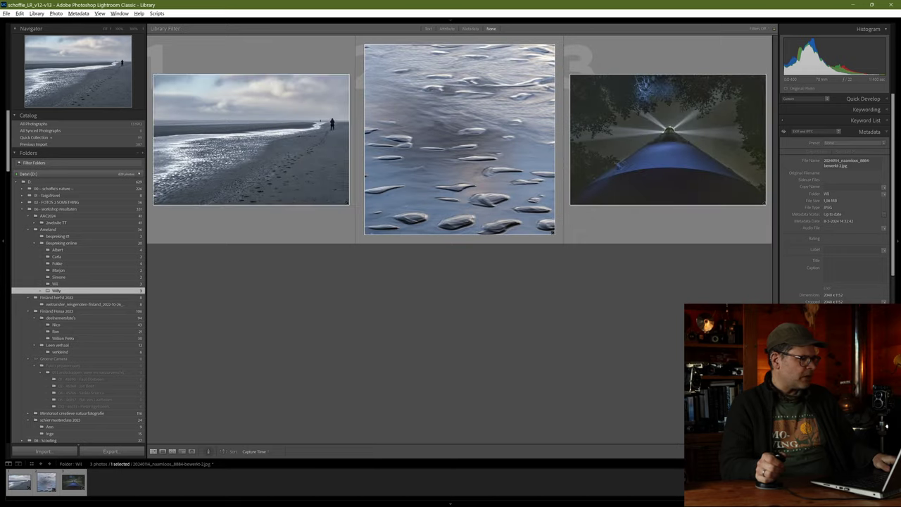
key(Tab)
key(ctrl+d)
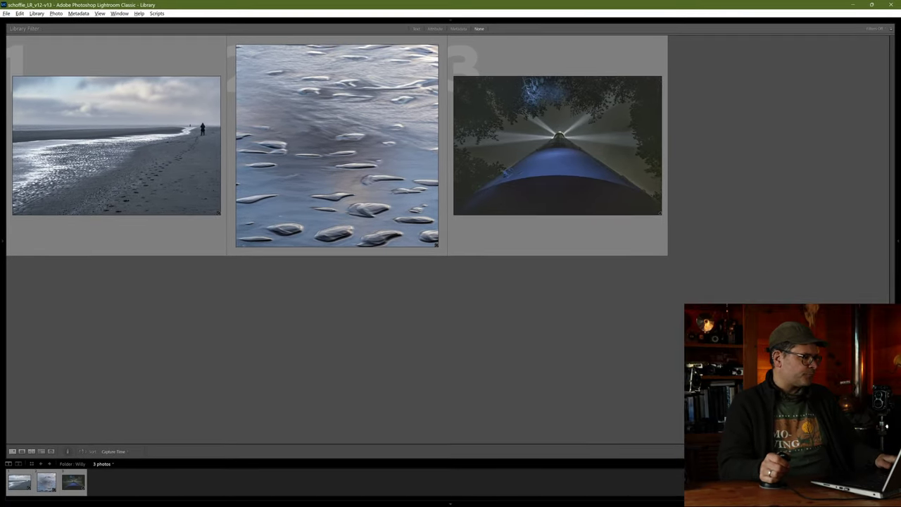
double_click(336, 146)
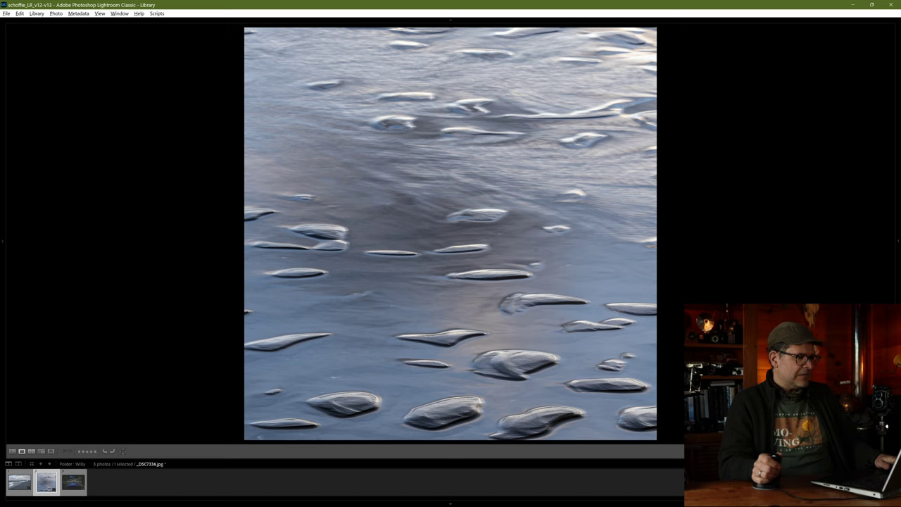